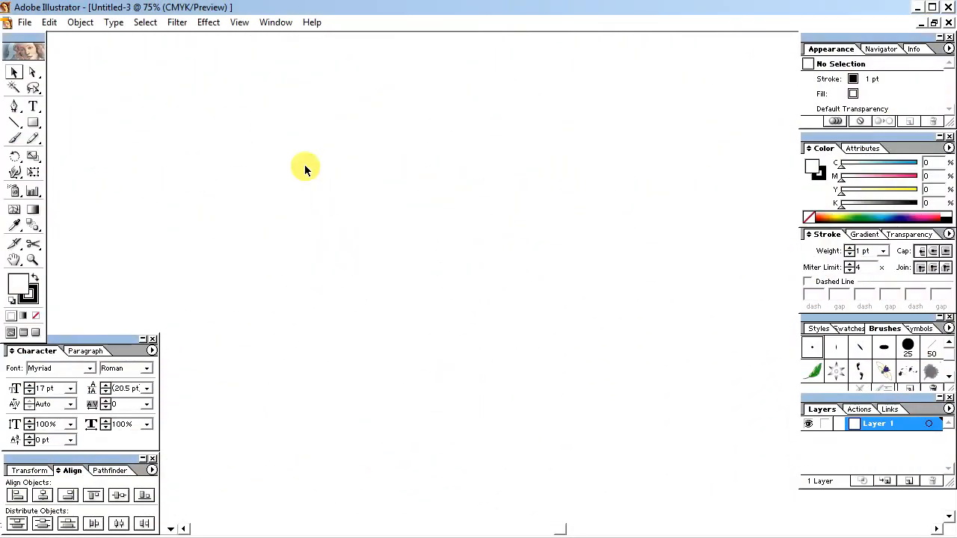
Show the rulers and set their units to pixels.
key(ctrl+r)
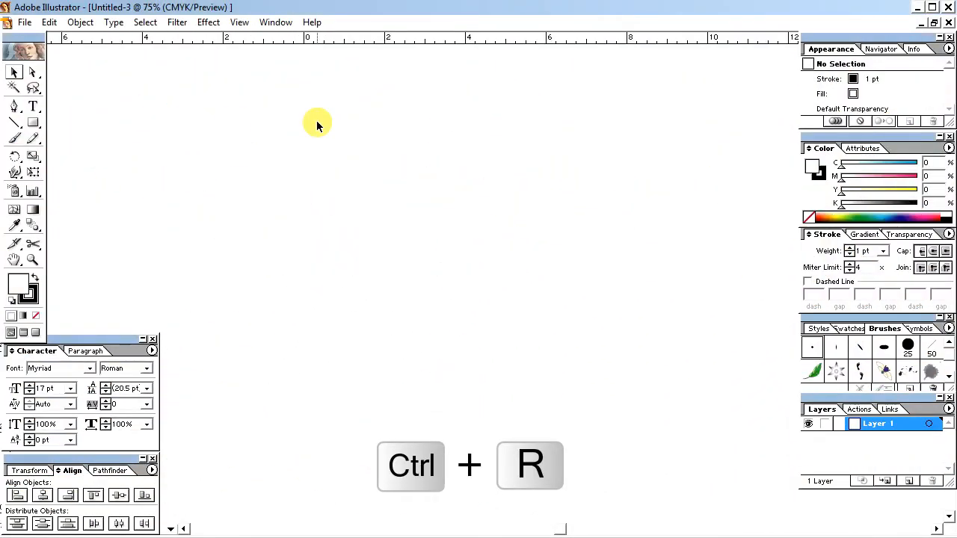
right_click(406, 38)
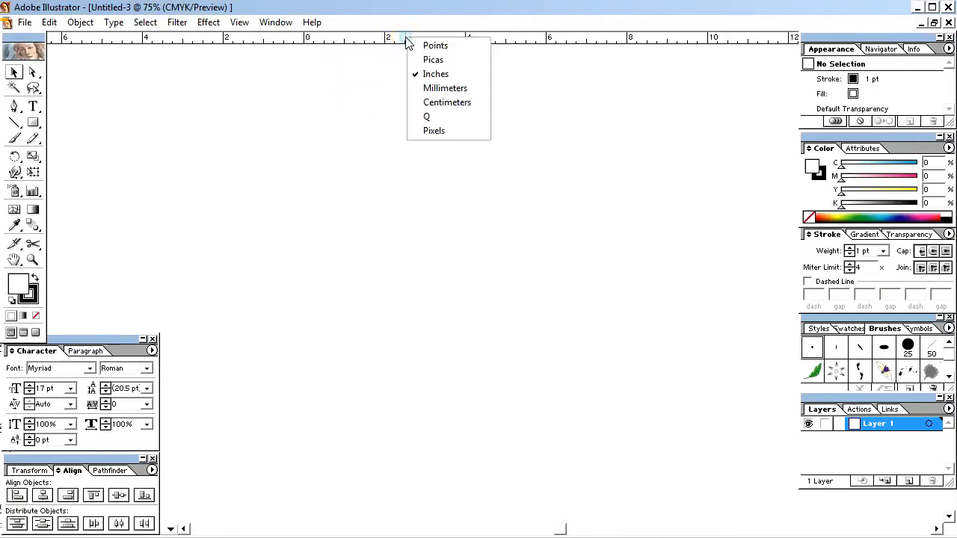
click(436, 130)
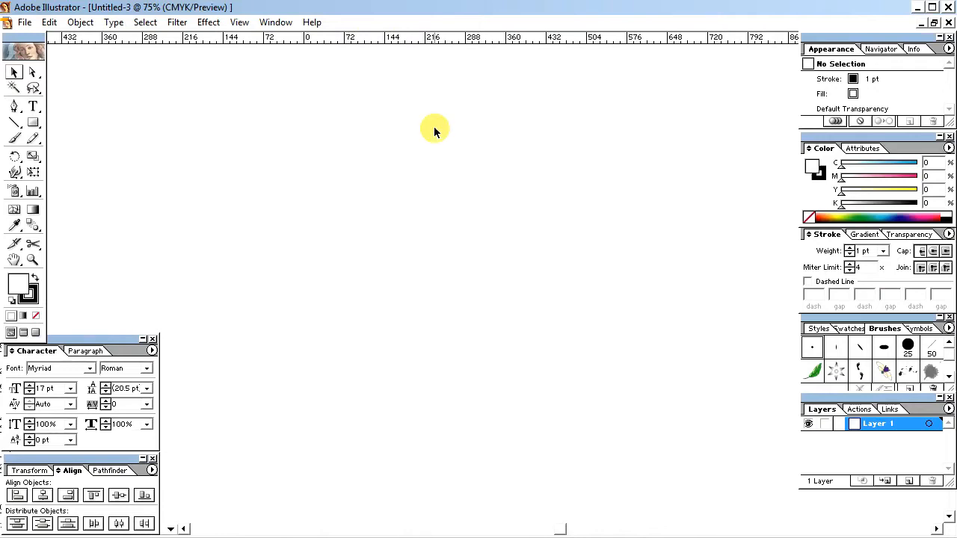
Create an 820 × 312 px rectangle and move it to the middle of the visible canvas.
click(35, 122)
click(341, 186)
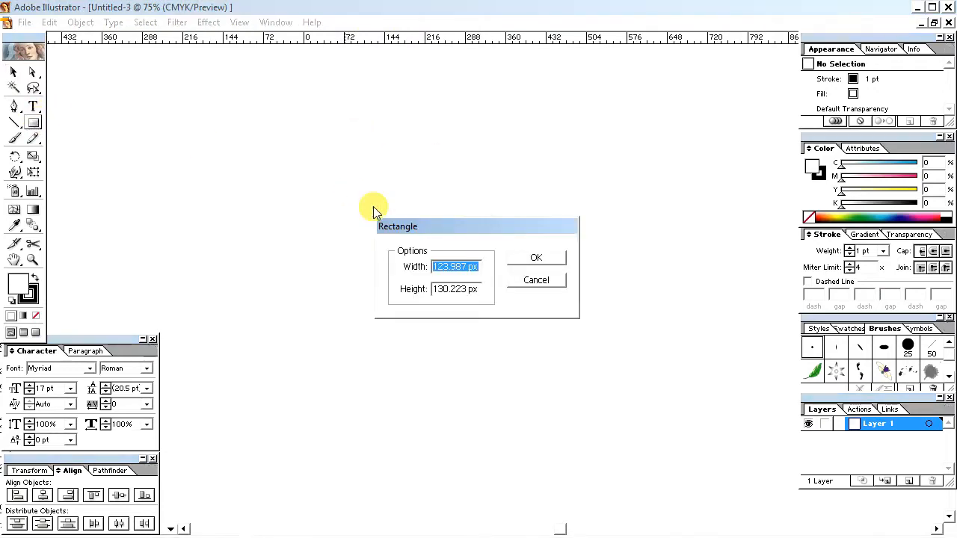
text(820)
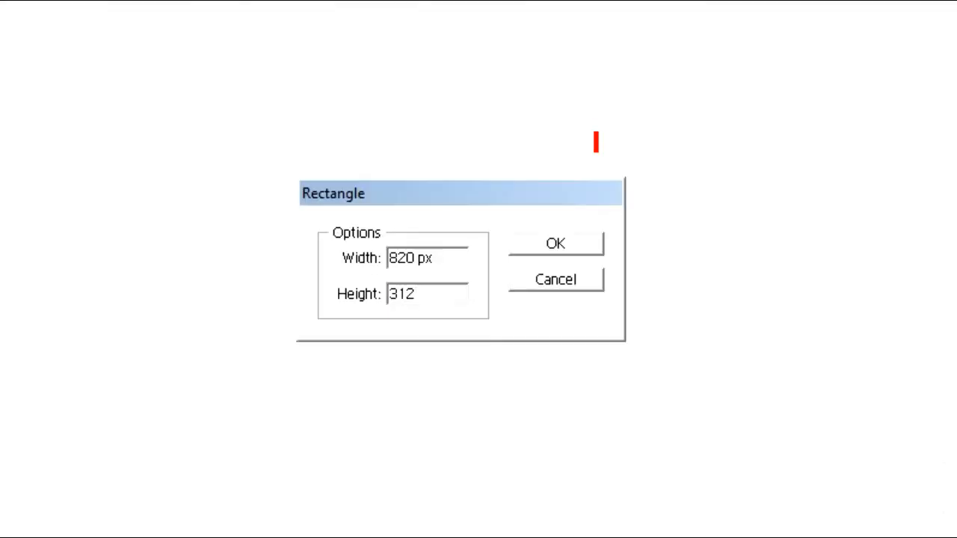
click(546, 312)
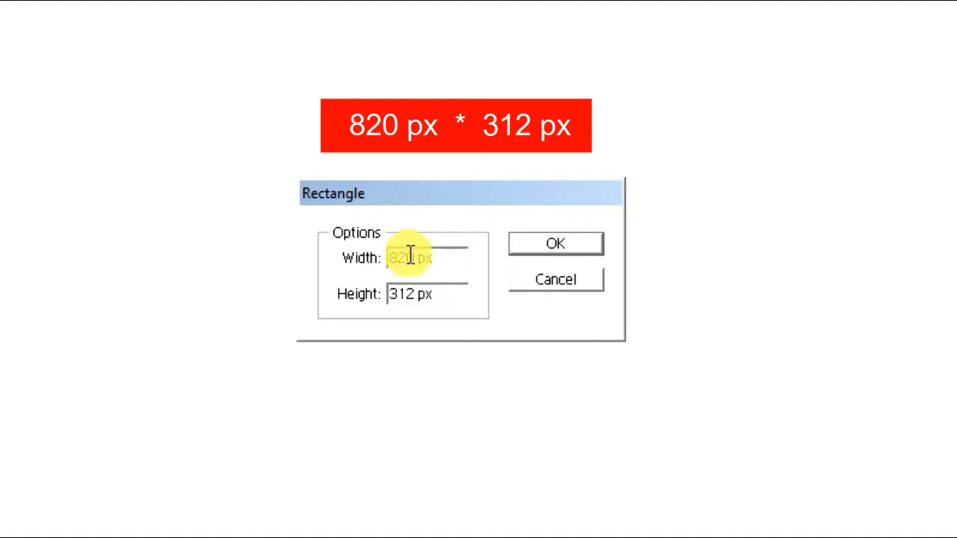
click(571, 247)
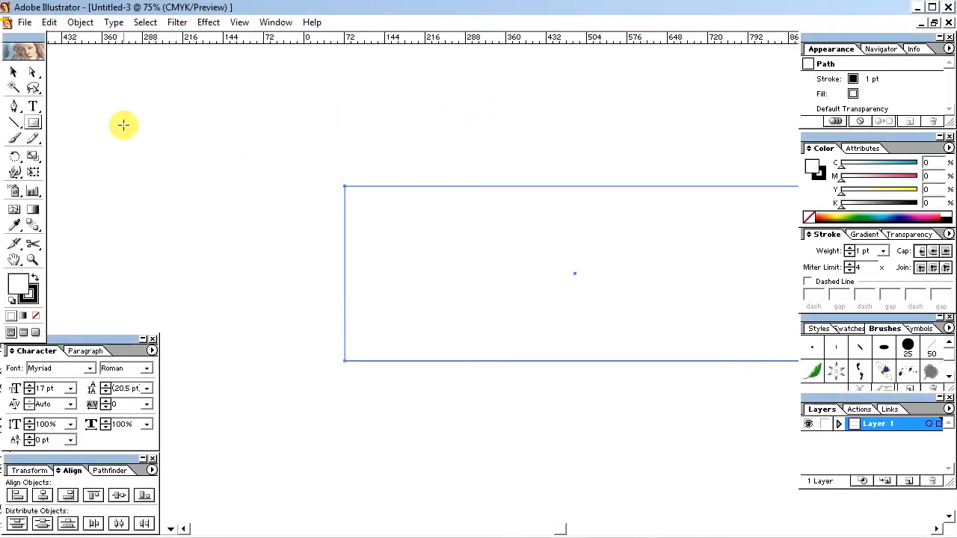
click(14, 71)
drag(427, 298, 480, 264)
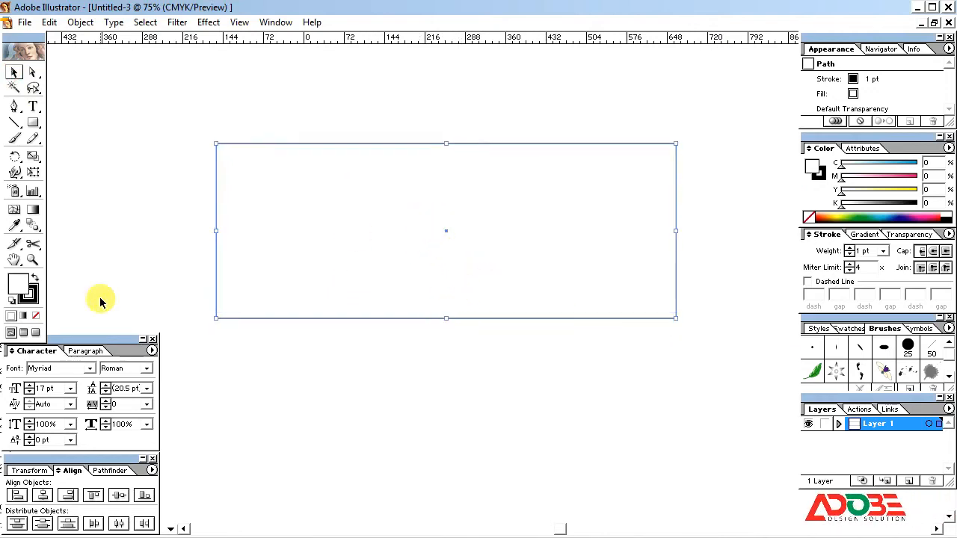
Remove the rectangle's stroke and fill it with black.
click(34, 295)
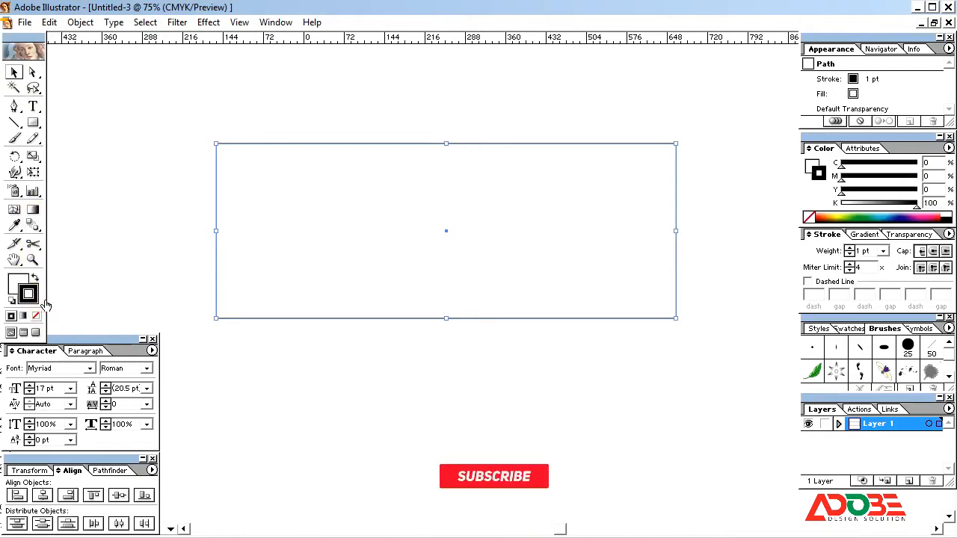
click(34, 317)
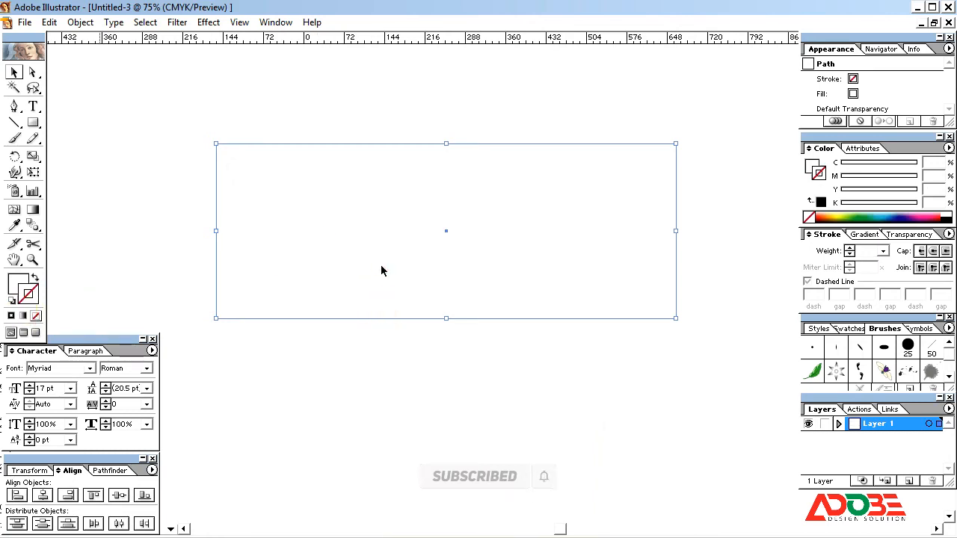
key(x)
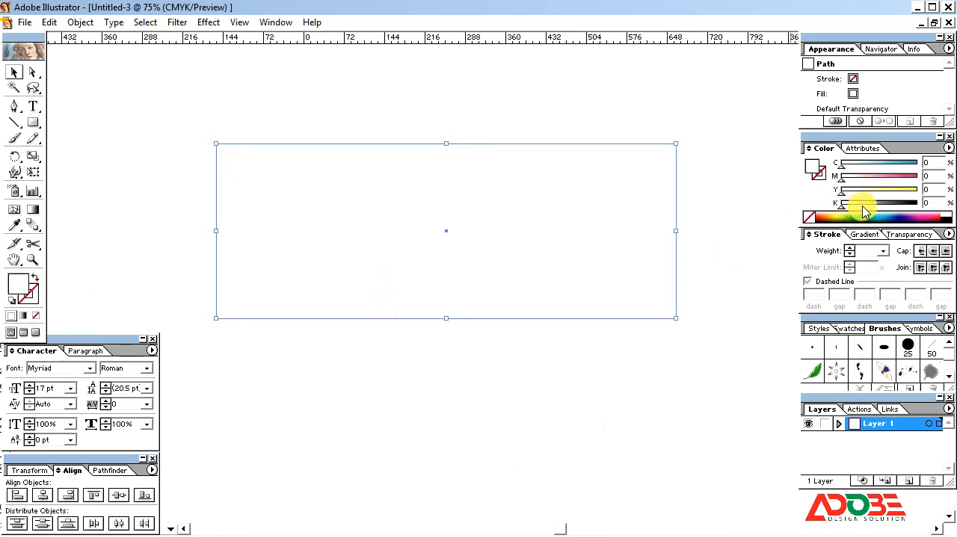
click(945, 216)
click(740, 254)
click(562, 263)
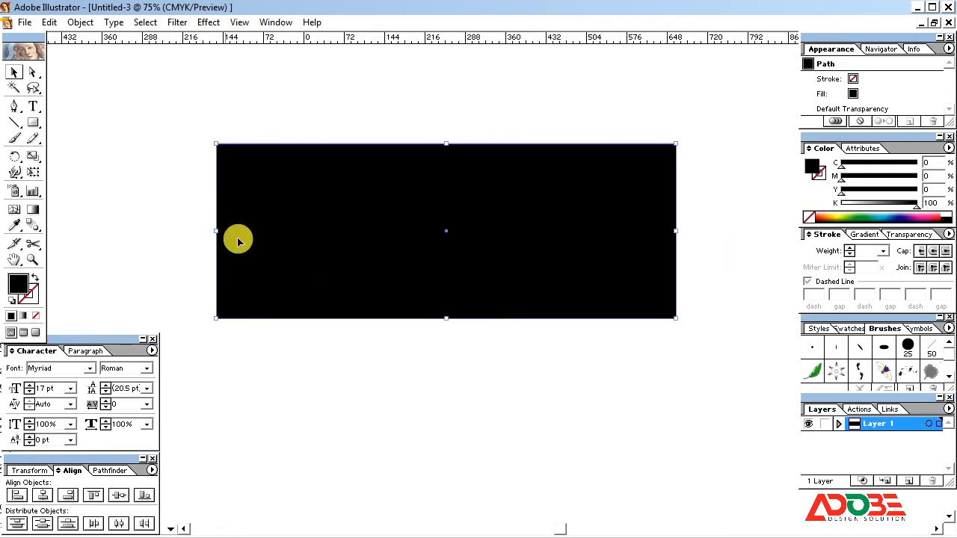
Draw a narrow vertical rectangle about 69 × 436 px crossing the left part of the black rectangle.
click(35, 124)
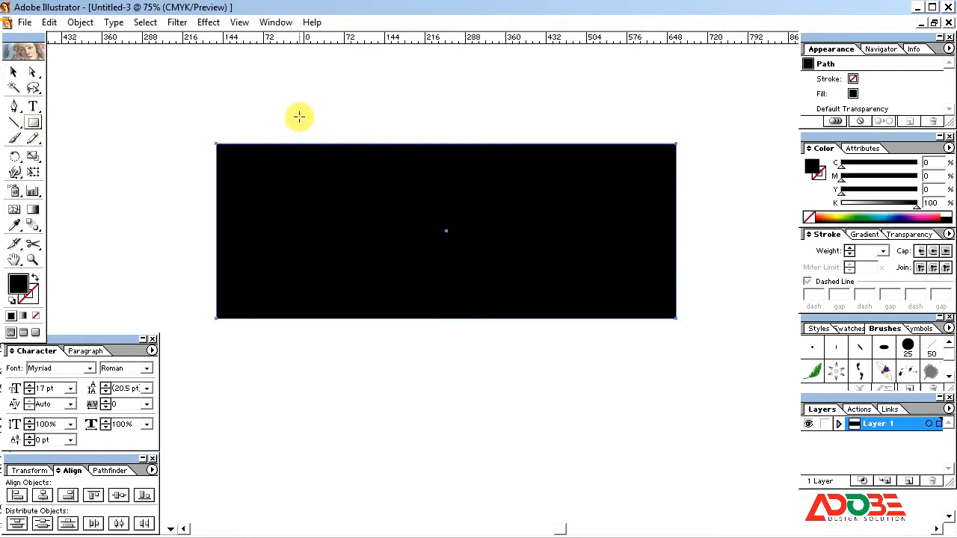
drag(292, 112, 330, 354)
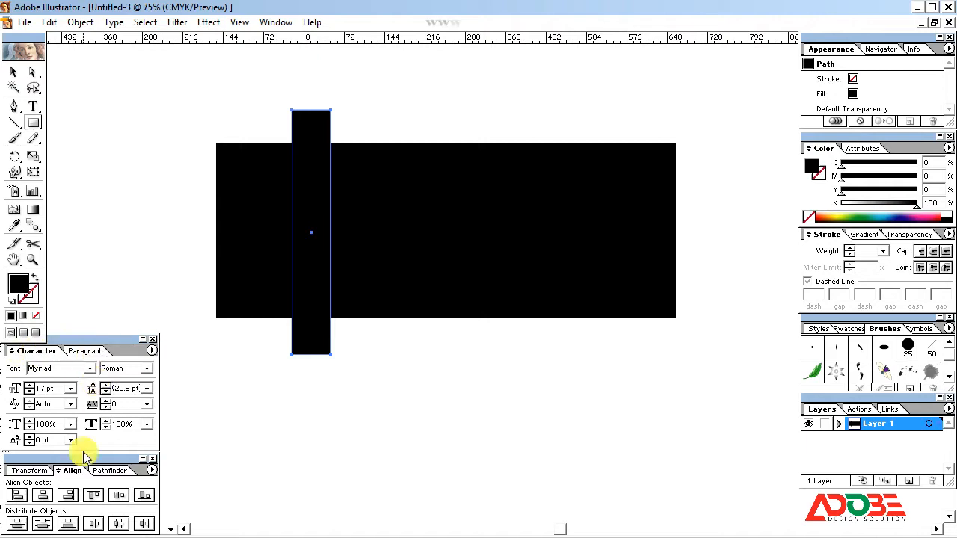
click(33, 471)
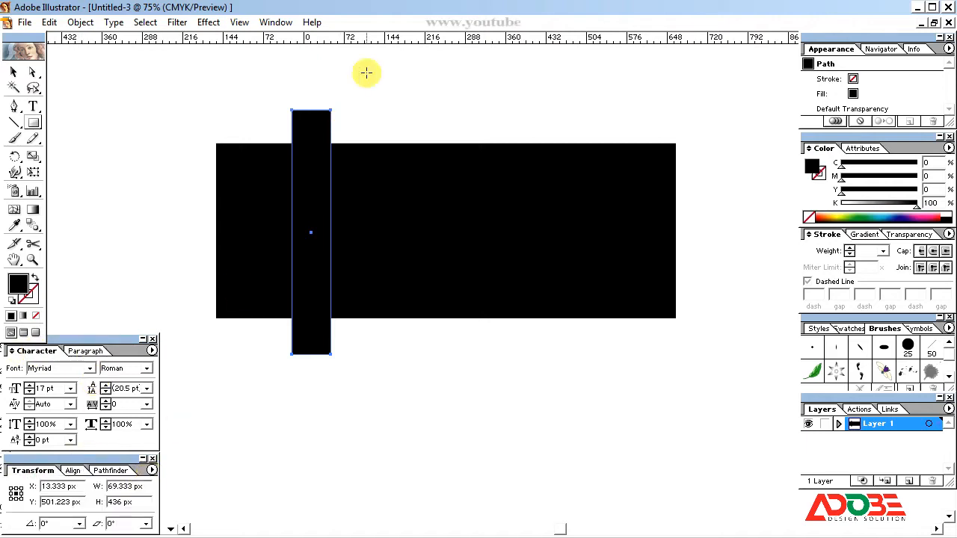
Switch the ruler units to inches and set the narrow rectangle's width to 0.8 in.
right_click(402, 39)
click(431, 73)
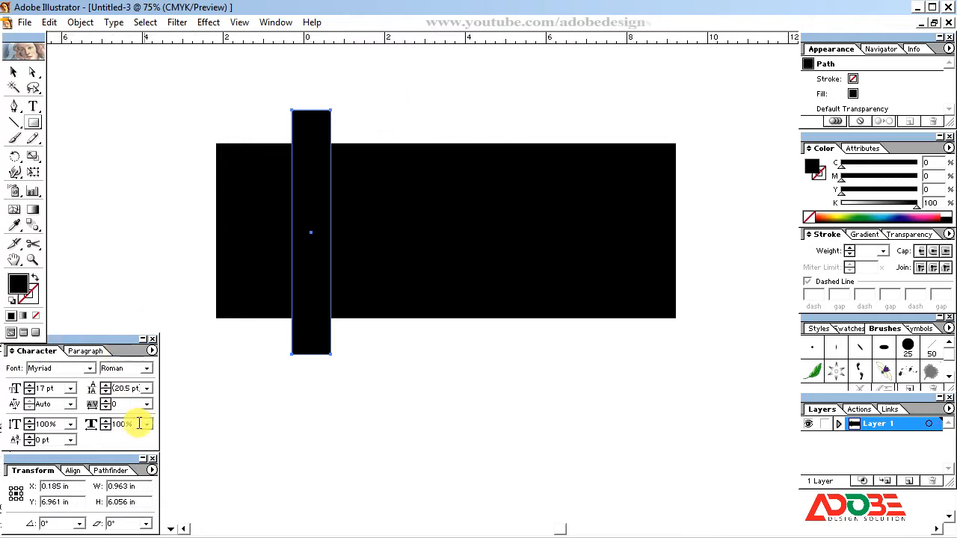
click(141, 486)
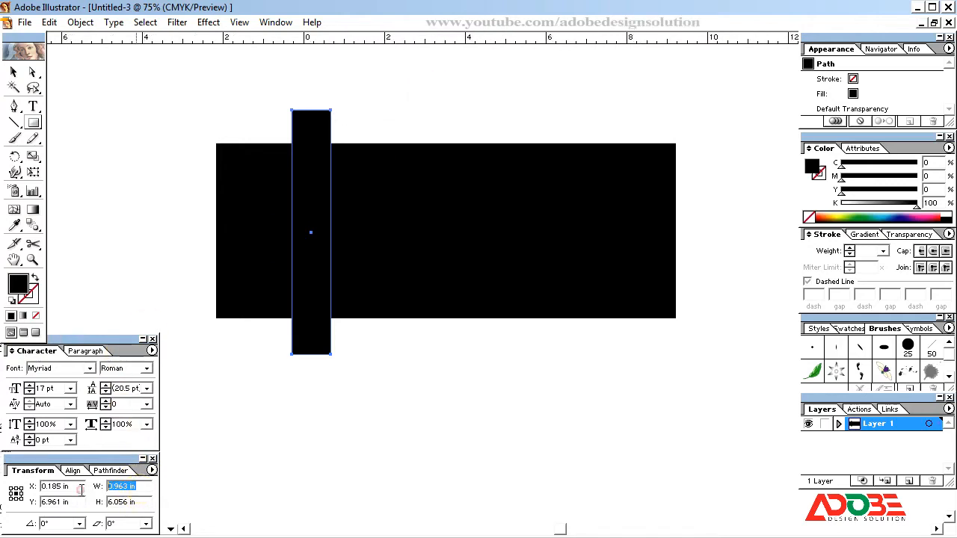
text(0.8)
key(Tab)
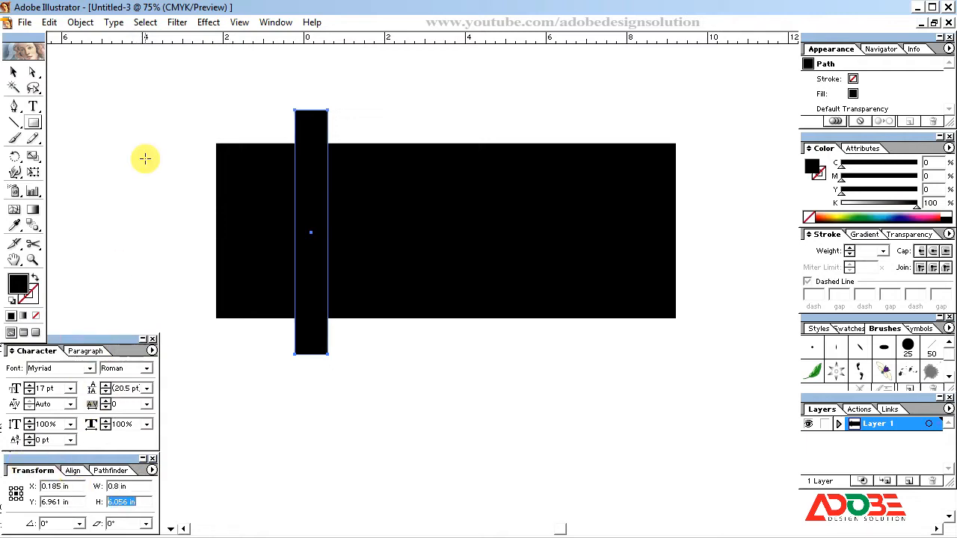
Fill the narrow vertical rectangle with a light gray of 25% black (K).
click(13, 72)
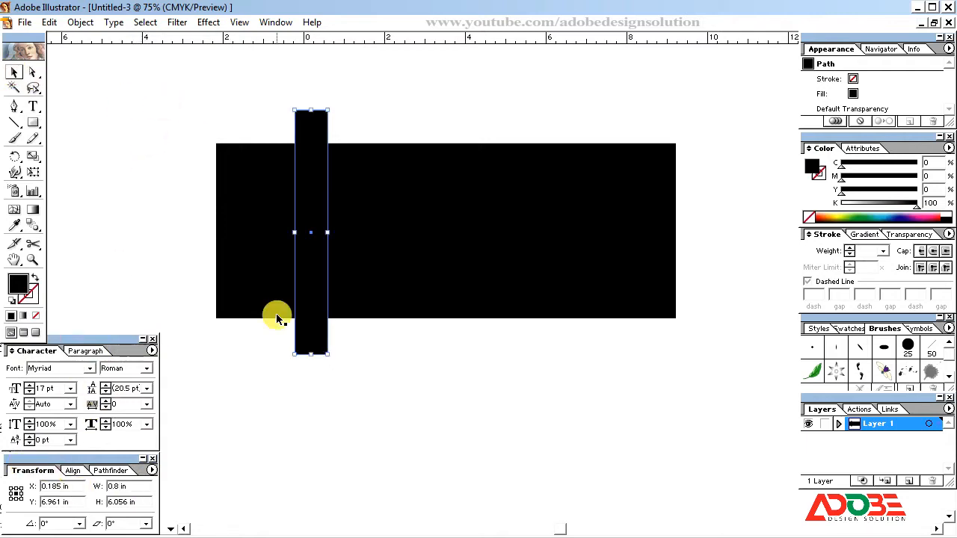
click(330, 382)
click(314, 340)
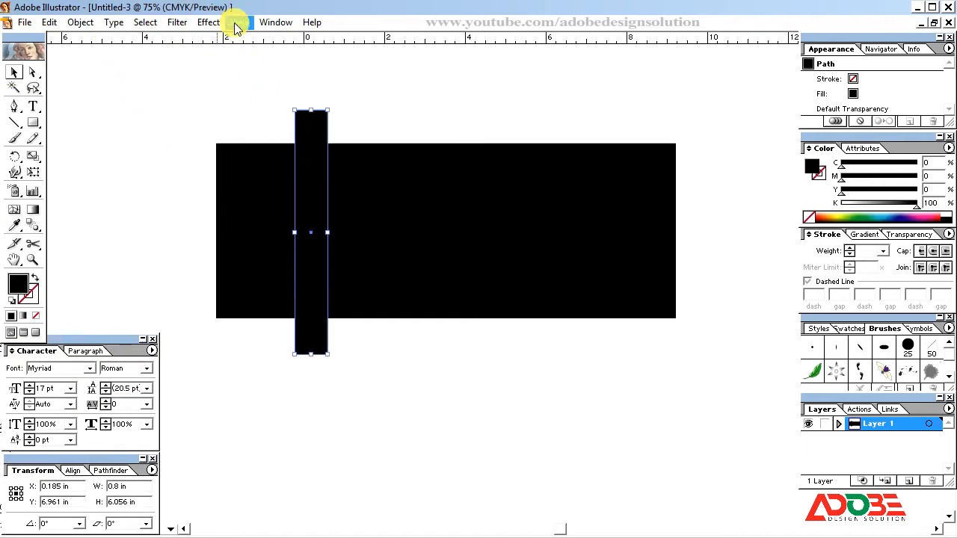
click(853, 203)
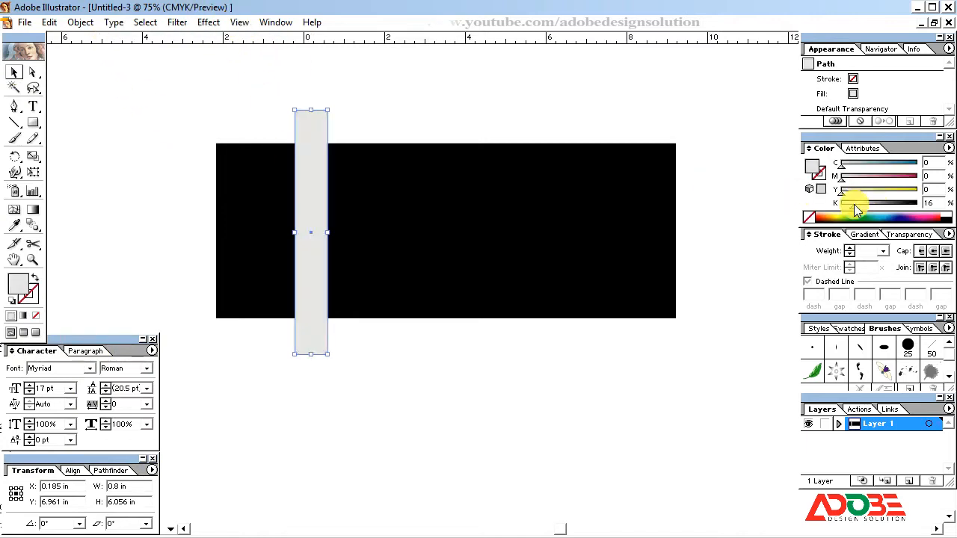
click(860, 203)
click(160, 99)
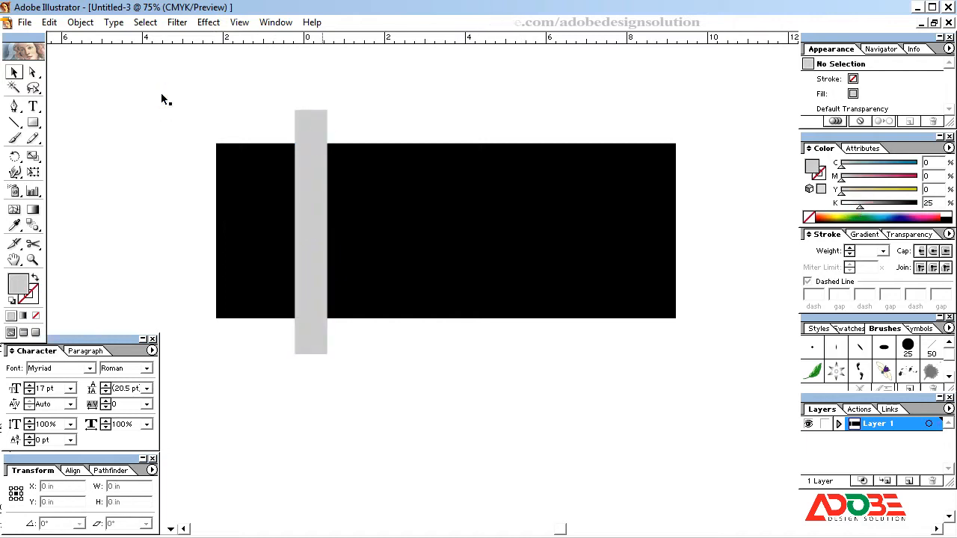
Apply the Round Corners effect to the light gray bar with a 0.4 in radius, then shift the bar slightly right and down.
click(322, 142)
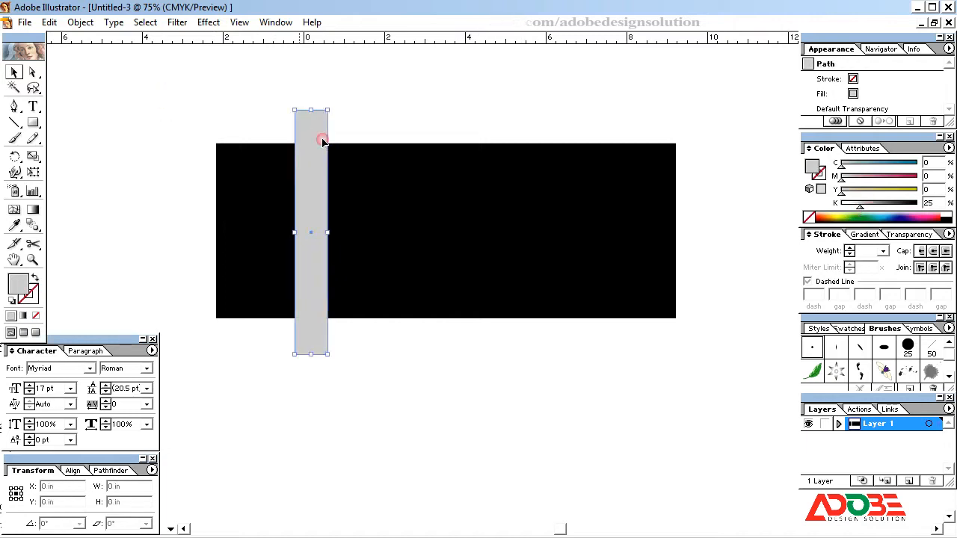
click(210, 23)
mouse_move(239, 165)
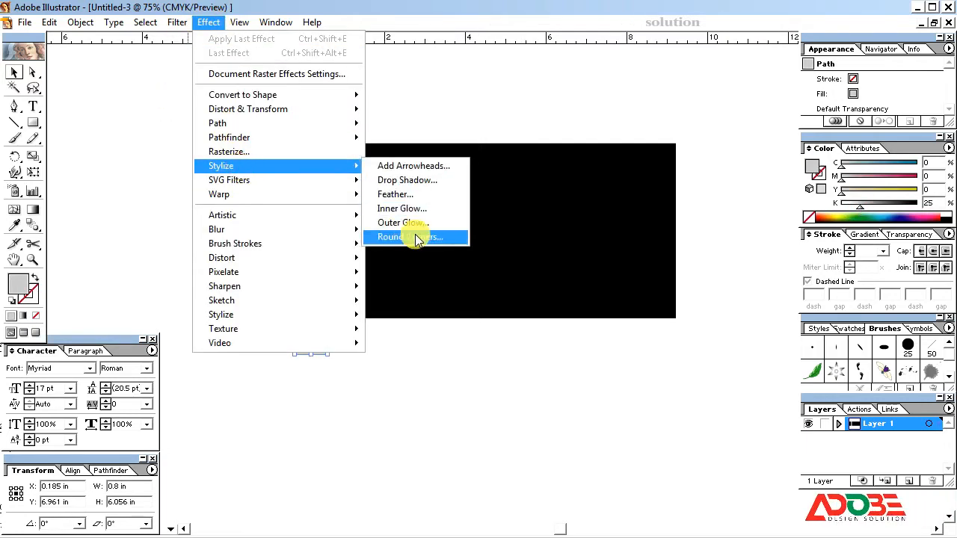
click(409, 236)
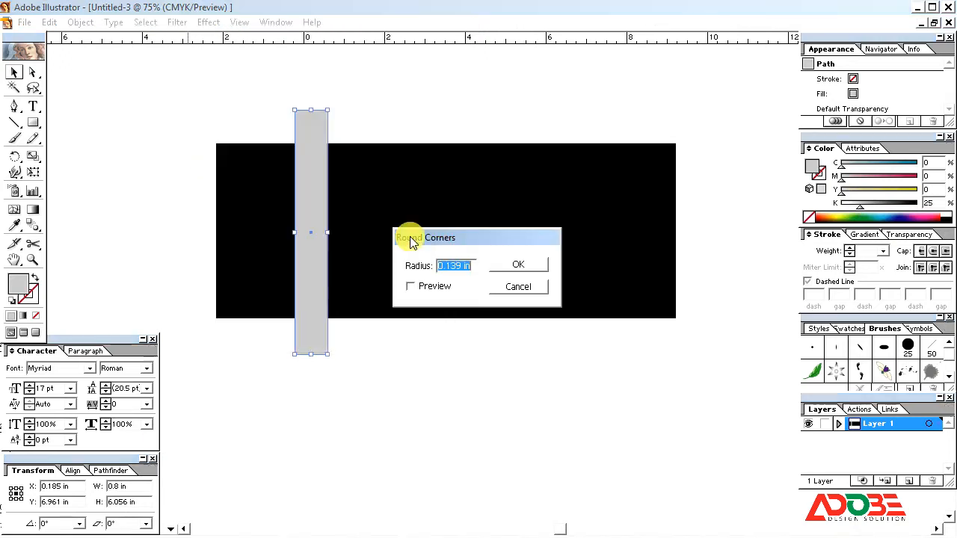
click(409, 289)
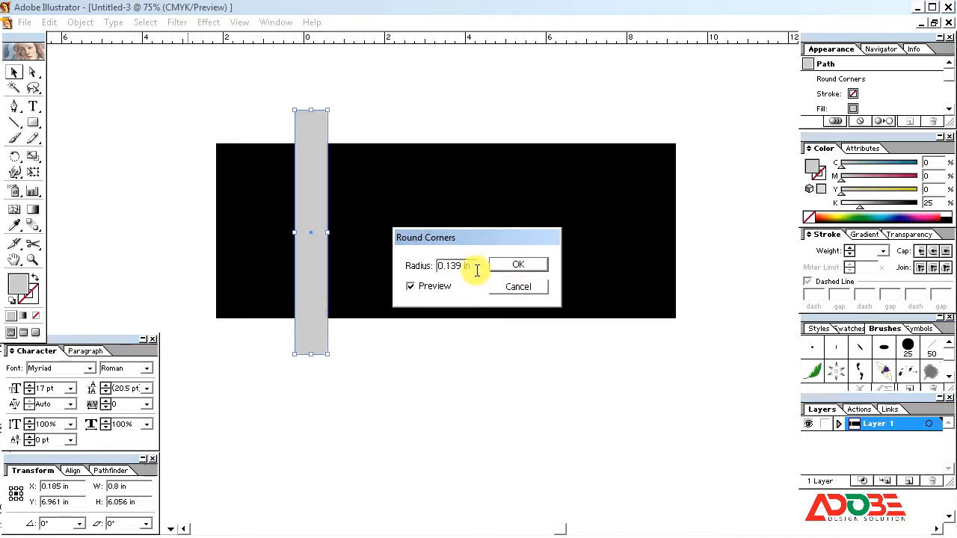
drag(475, 268, 372, 267)
text(0)
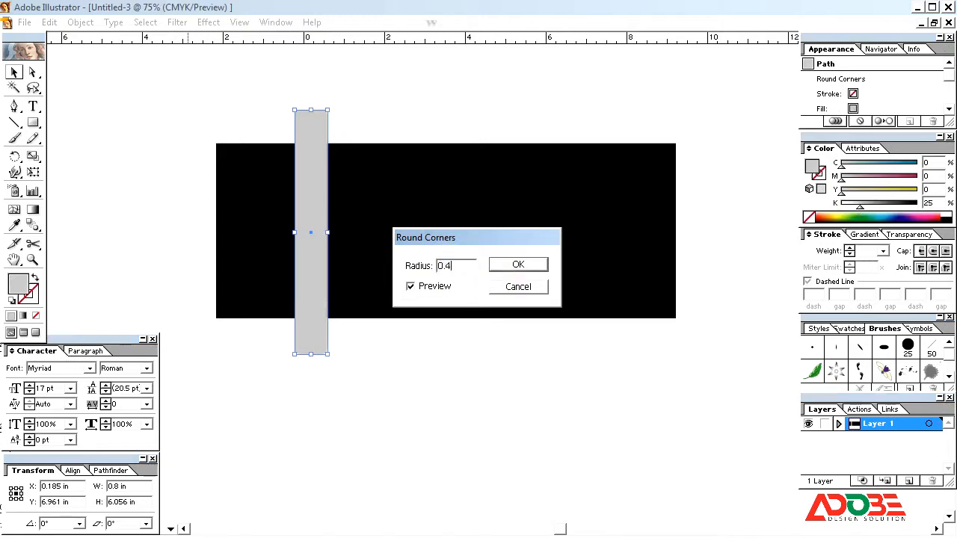
text(.4)
click(511, 267)
click(99, 121)
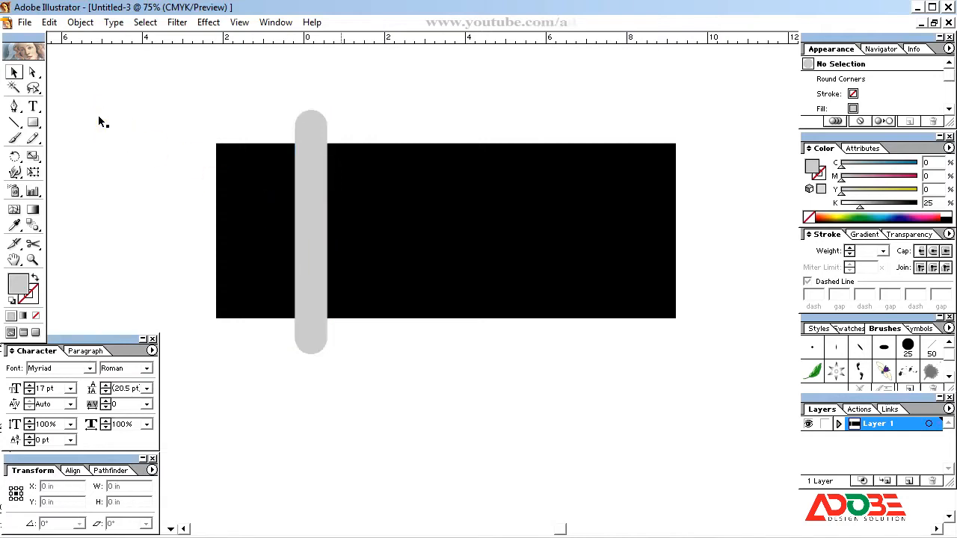
drag(322, 199, 361, 224)
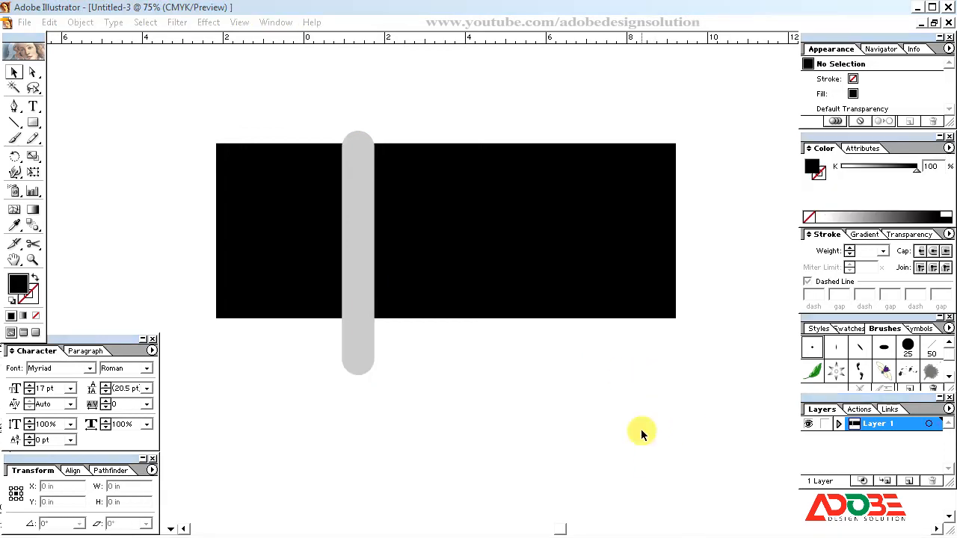
Change the large black rectangle's fill to a gray of 36% black (K).
click(641, 431)
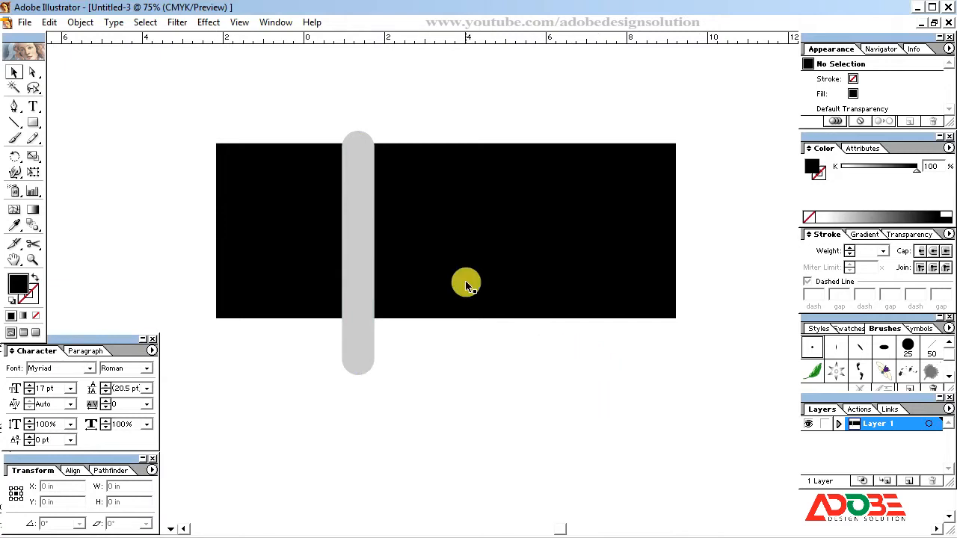
click(477, 224)
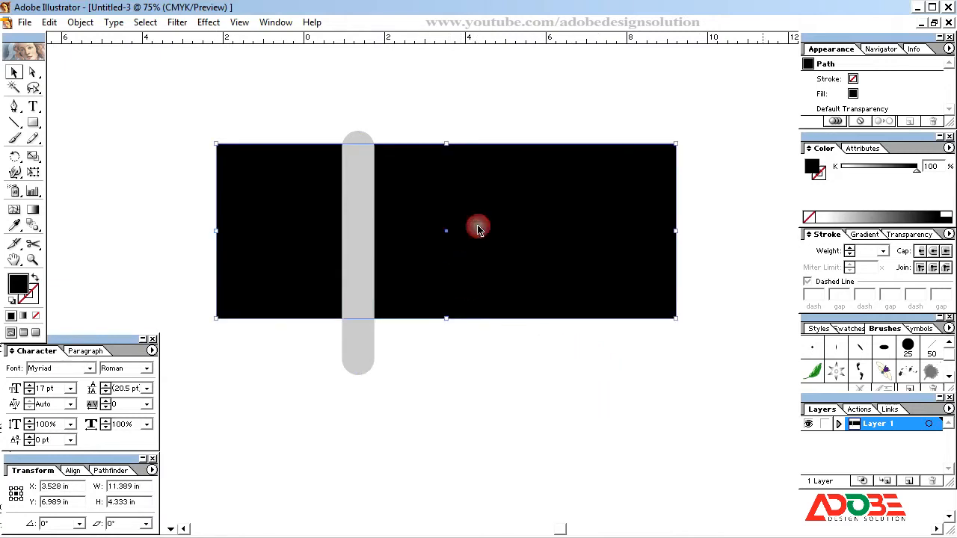
click(869, 168)
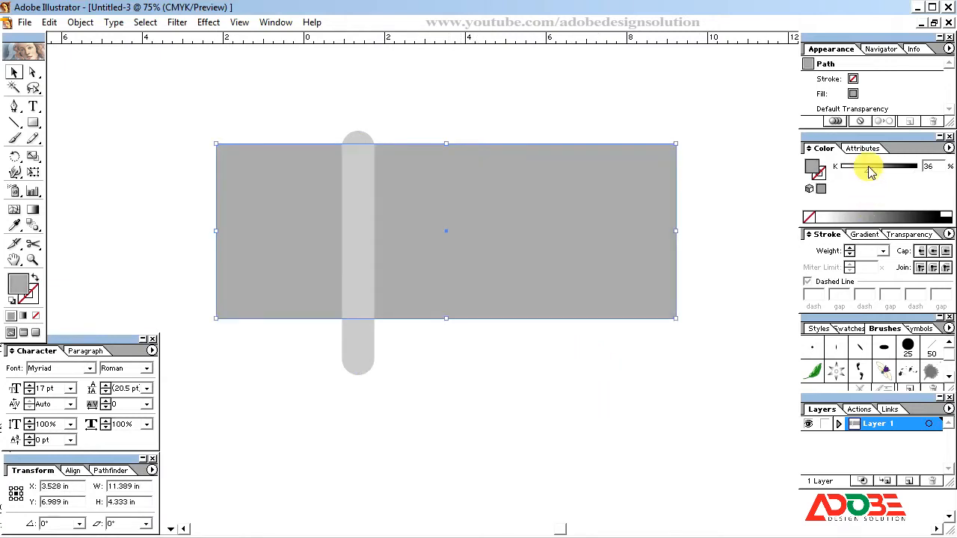
Rotate the rounded bar counter-clockwise to a diagonal and move it across the lower edge of the gray rectangle, right of centre.
click(343, 339)
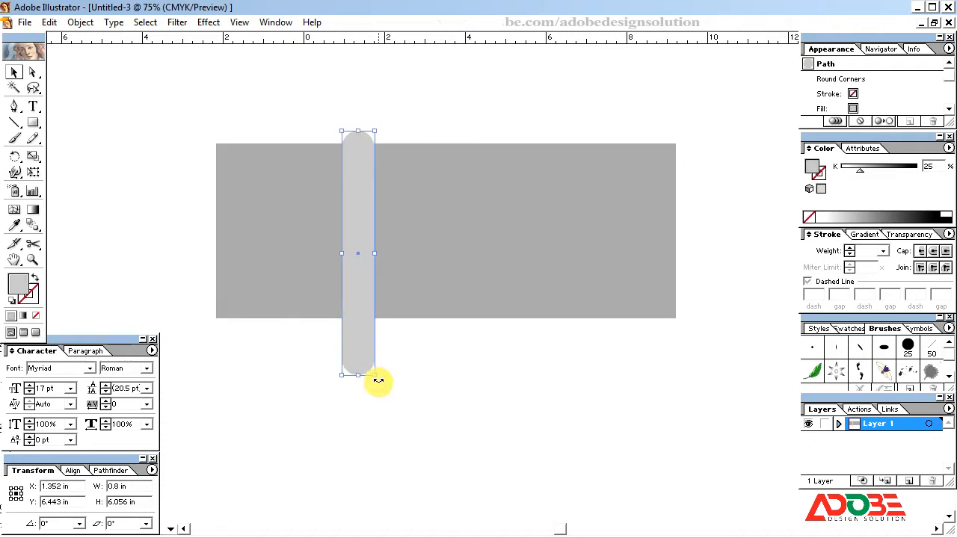
drag(378, 381, 434, 332)
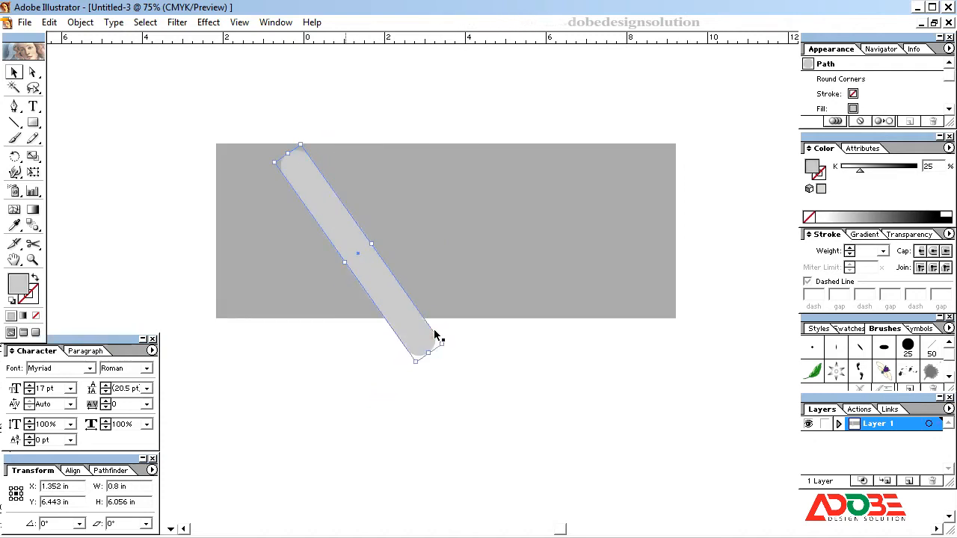
drag(359, 252, 550, 385)
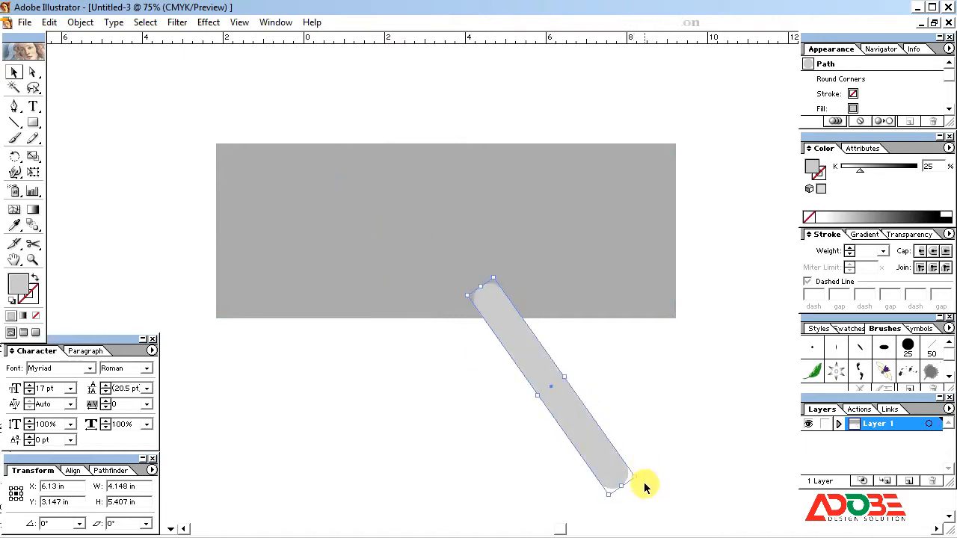
Duplicate the diagonal bar into a staggered row toward the right, add a copy higher up, and delete the rightmost lower copy.
drag(640, 482, 688, 389)
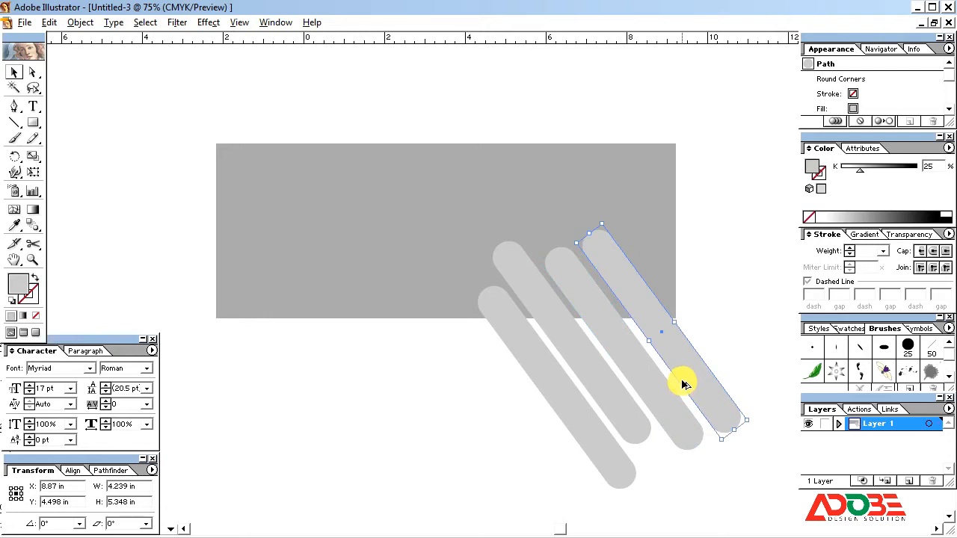
key(alt)
drag(682, 384, 623, 304)
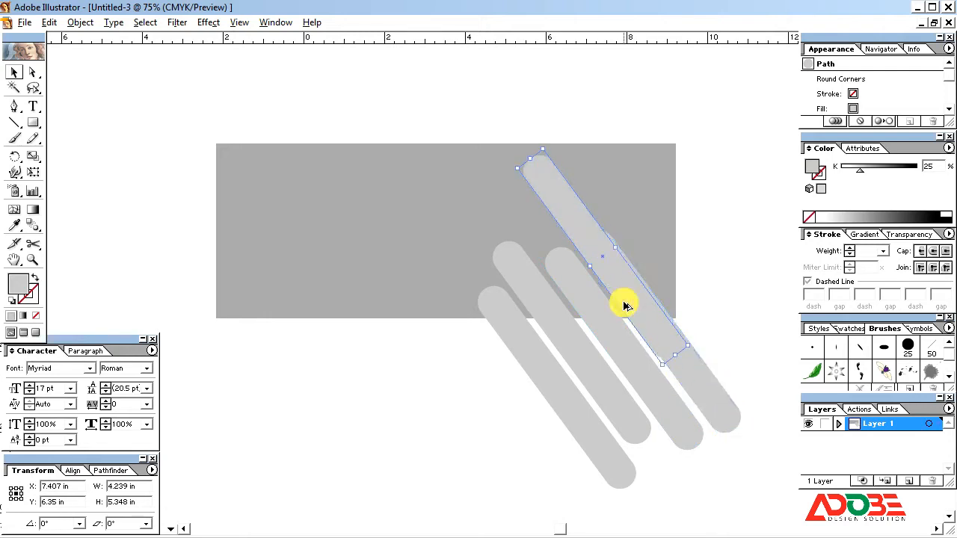
click(709, 403)
key(Delete)
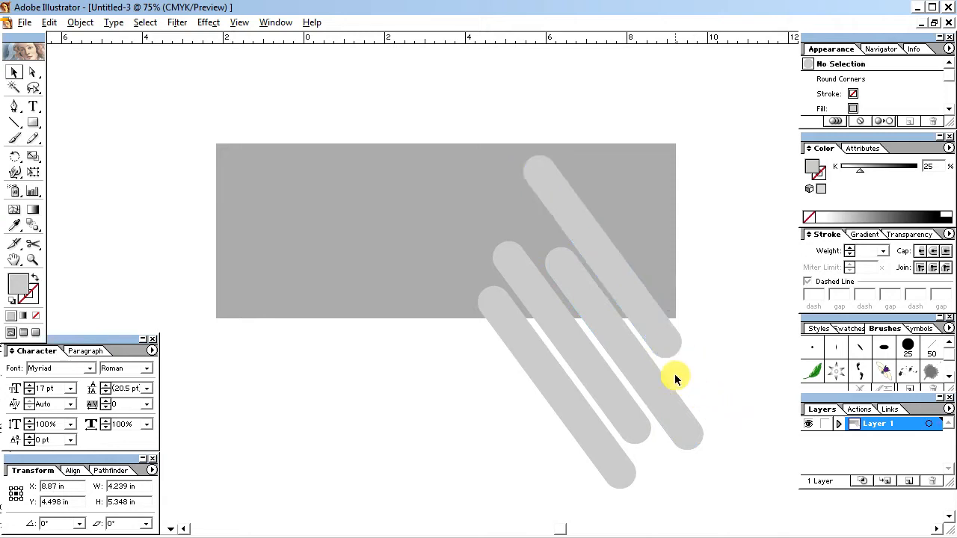
Duplicate the upper diagonal bar twice toward the gray rectangle's right edge and once more across its top edge near the right corner.
click(656, 345)
drag(640, 323, 740, 332)
drag(775, 368, 628, 161)
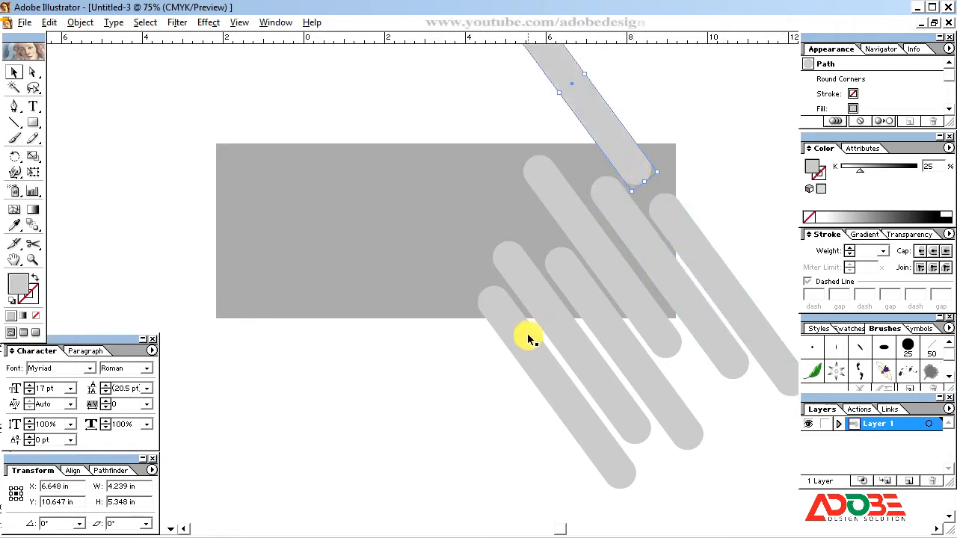
Duplicate one of the lower diagonal bars up and to the left so the copy crosses the gray rectangle's top edge.
click(550, 384)
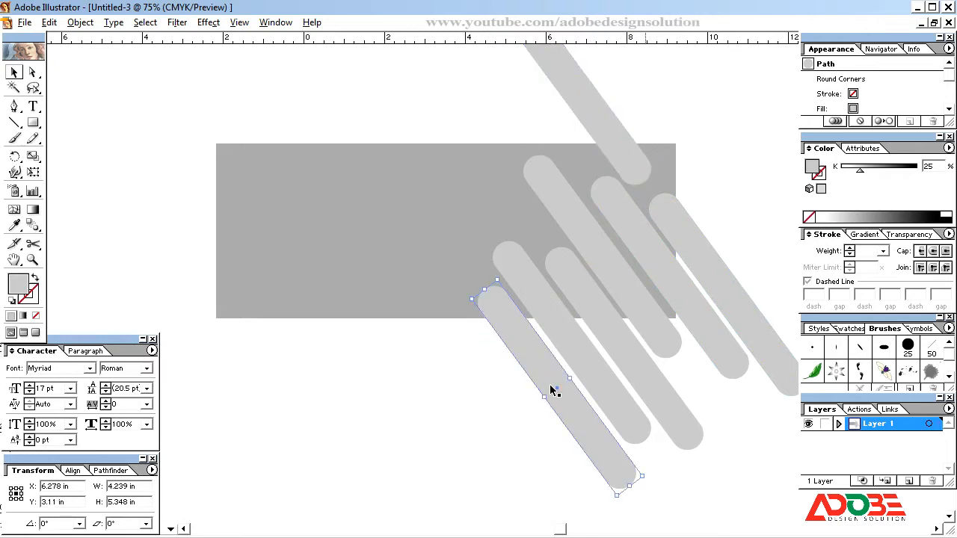
click(622, 235)
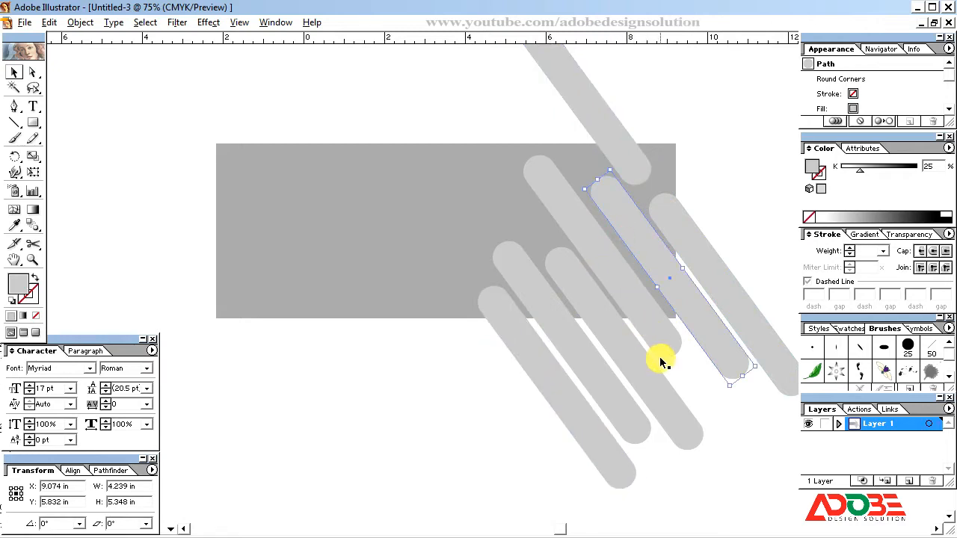
click(640, 308)
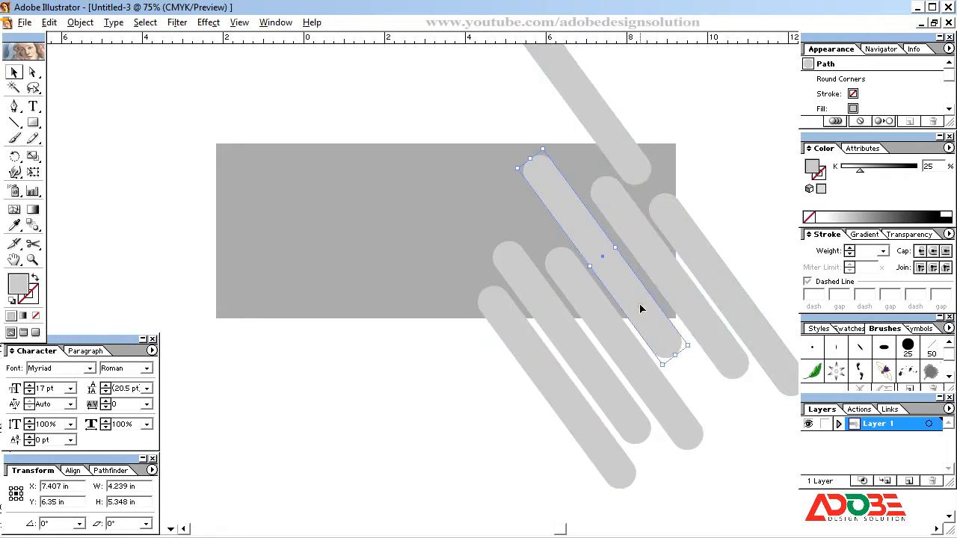
click(602, 311)
drag(675, 421, 518, 218)
click(470, 369)
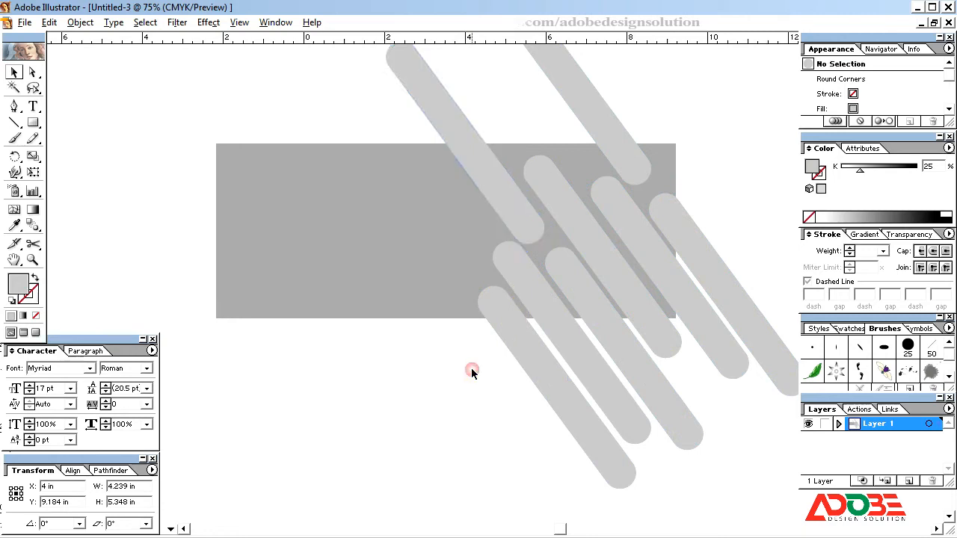
click(465, 156)
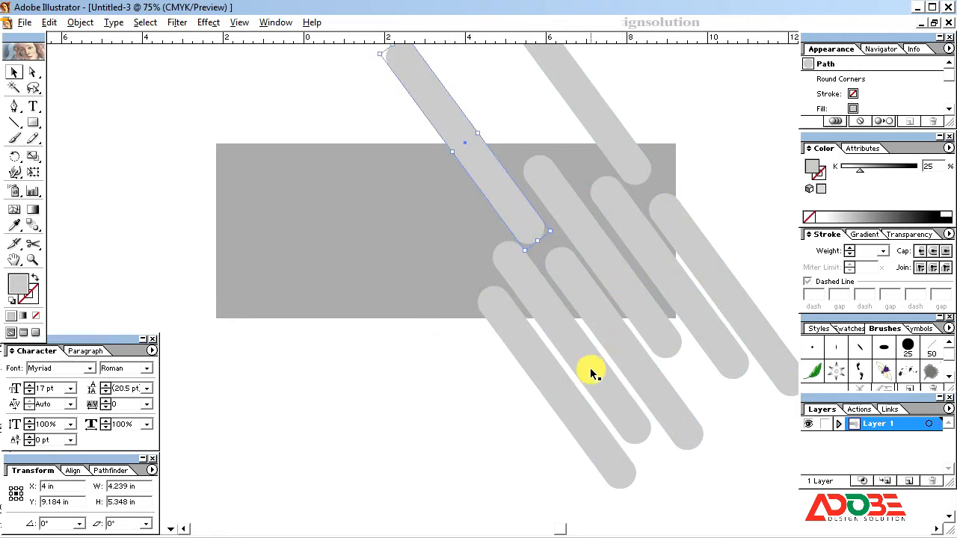
Create a wider light gray rounded bar 1.4 in wide and 6.056 in high over the gray rectangle's left edge.
click(33, 125)
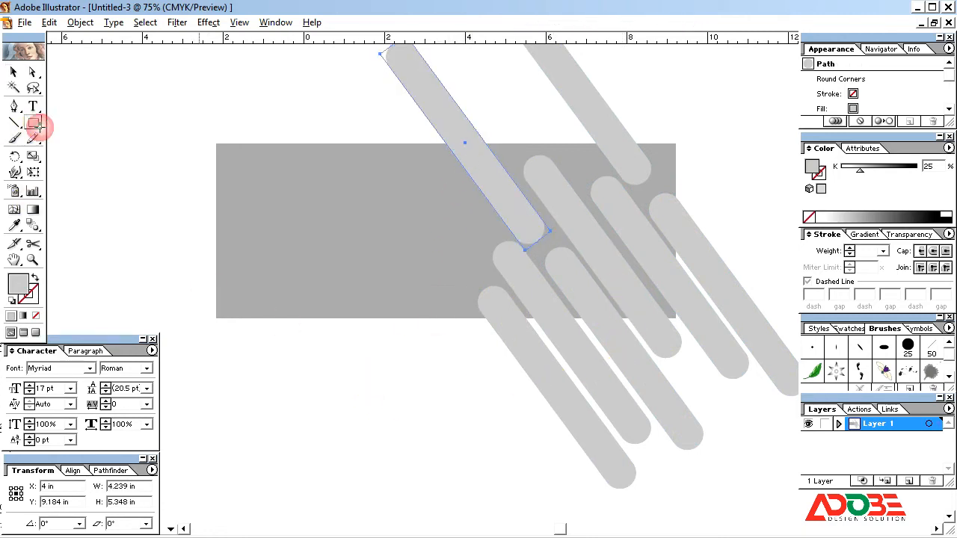
click(184, 186)
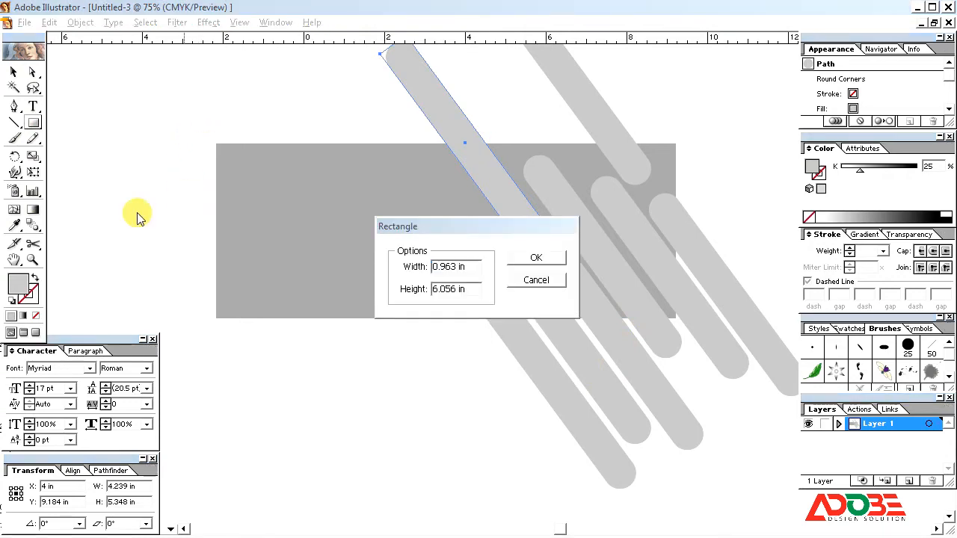
click(472, 269)
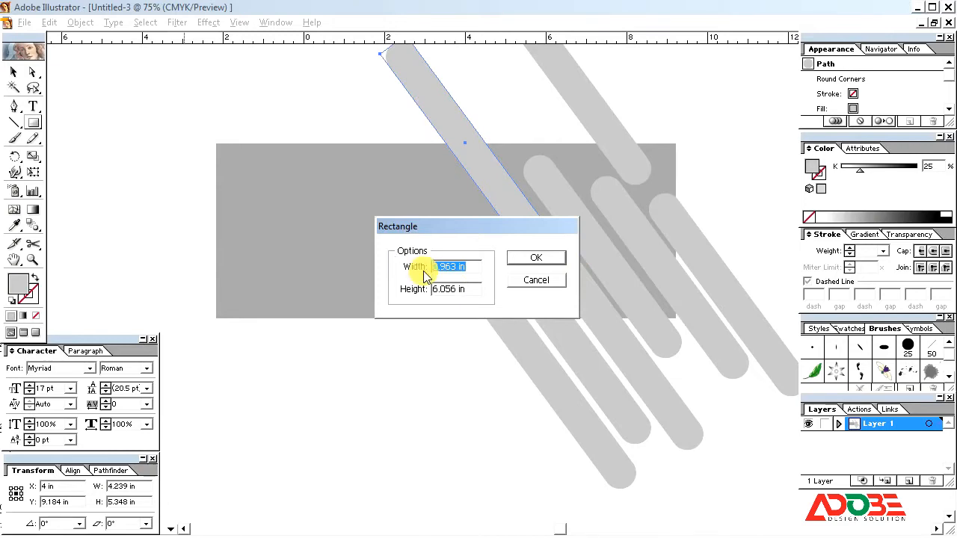
text(1.4)
click(536, 259)
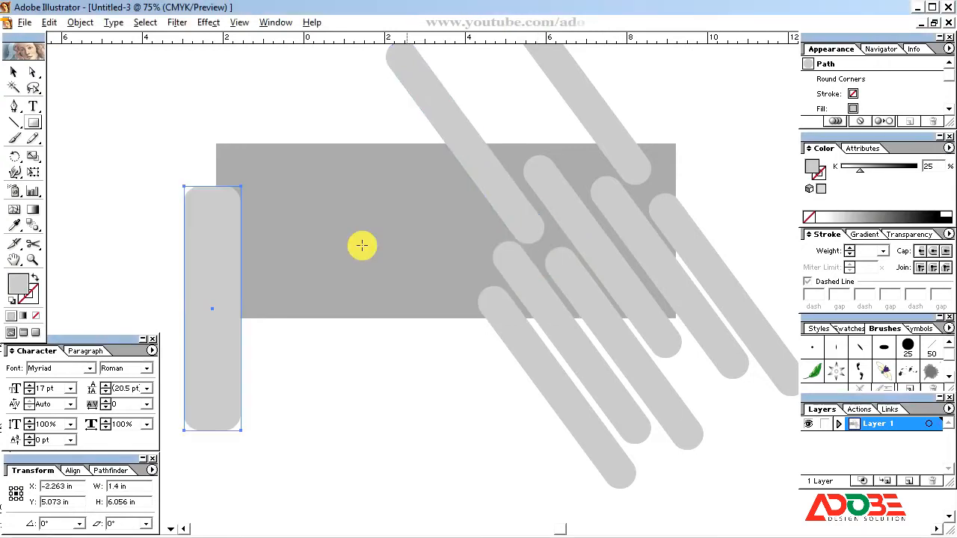
Rotate the wide bar counter-clockwise to a diagonal and place it across the gray rectangle's top edge, left of the narrow bars.
click(12, 71)
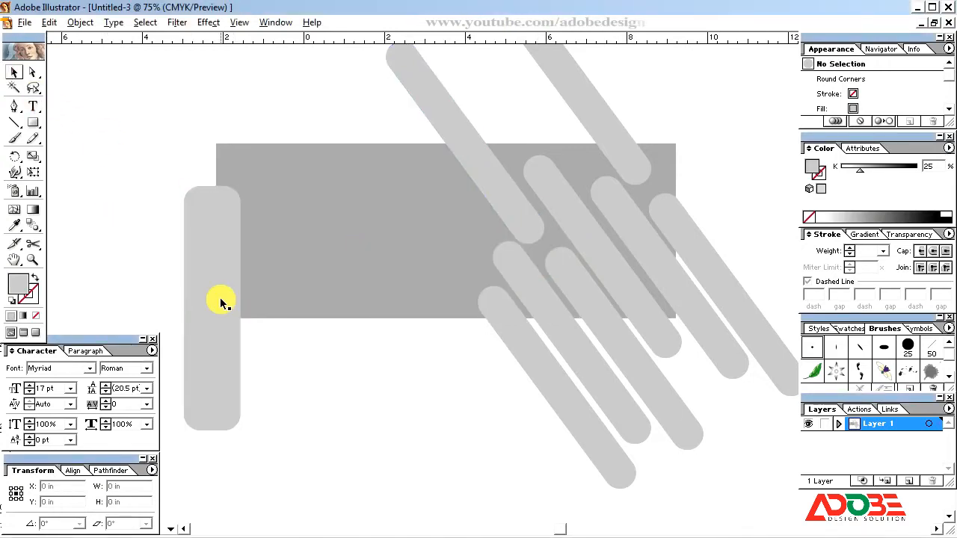
drag(221, 299, 243, 265)
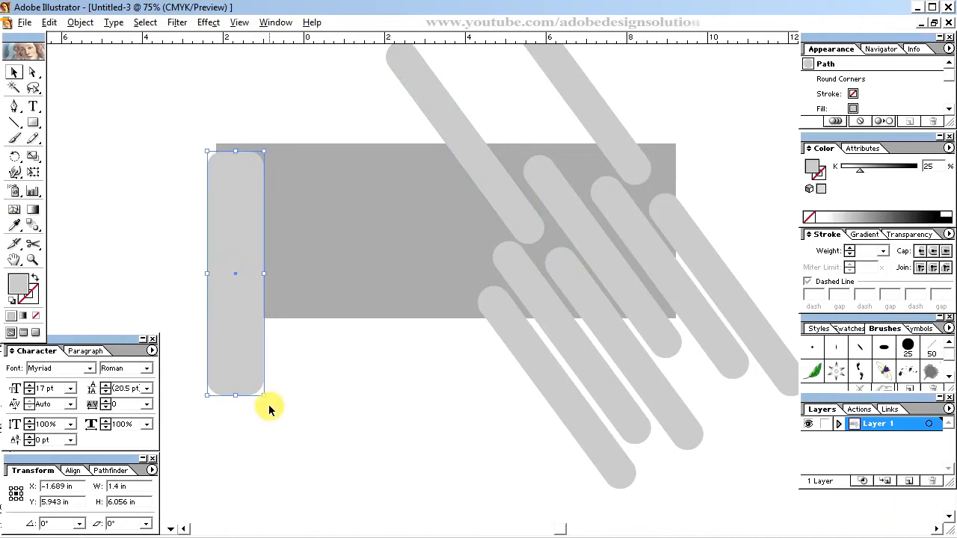
drag(272, 401, 445, 223)
click(377, 364)
click(395, 185)
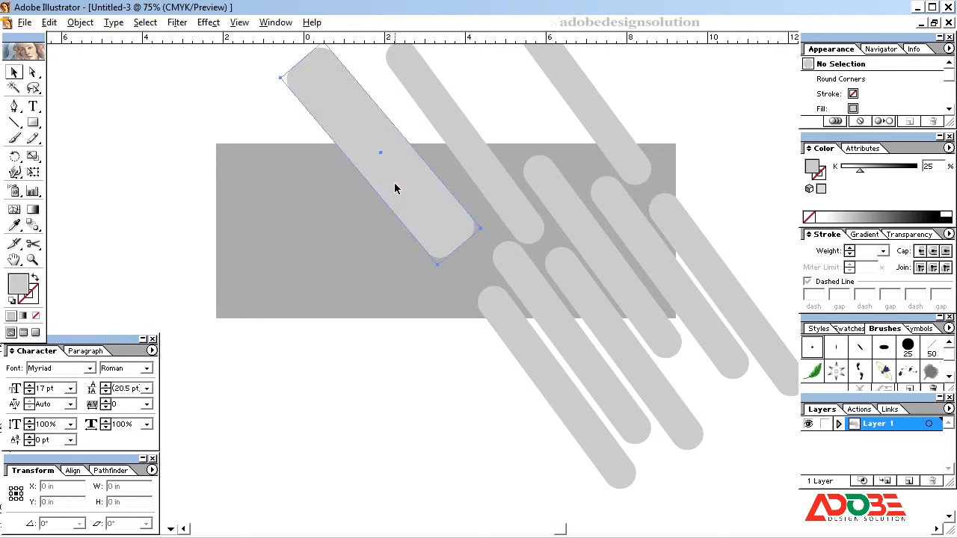
Select the wide bar and all narrow diagonal bars and expand their appearance into plain rounded paths.
shift+click(435, 116)
shift+click(576, 98)
shift+click(613, 221)
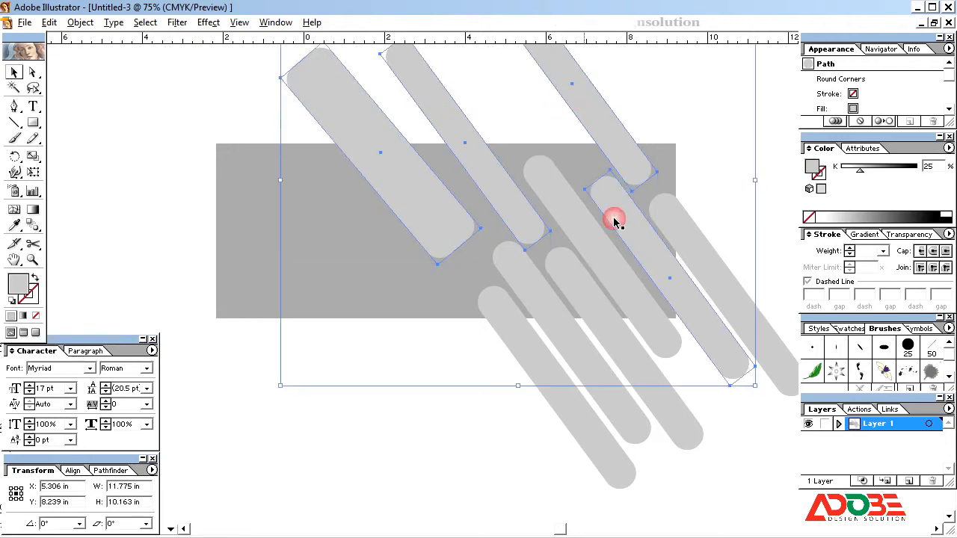
shift+click(582, 232)
shift+click(666, 222)
shift+click(588, 313)
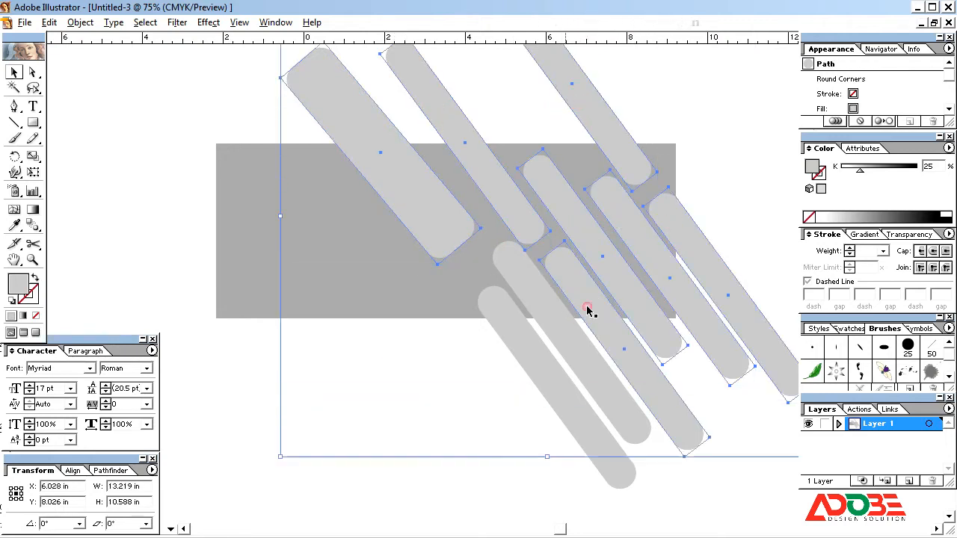
shift+click(549, 329)
shift+click(533, 346)
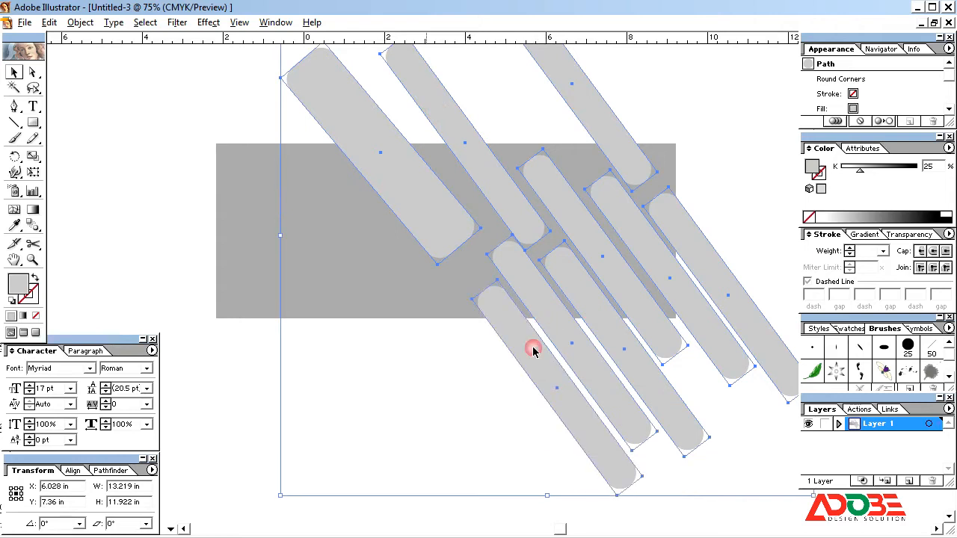
click(76, 22)
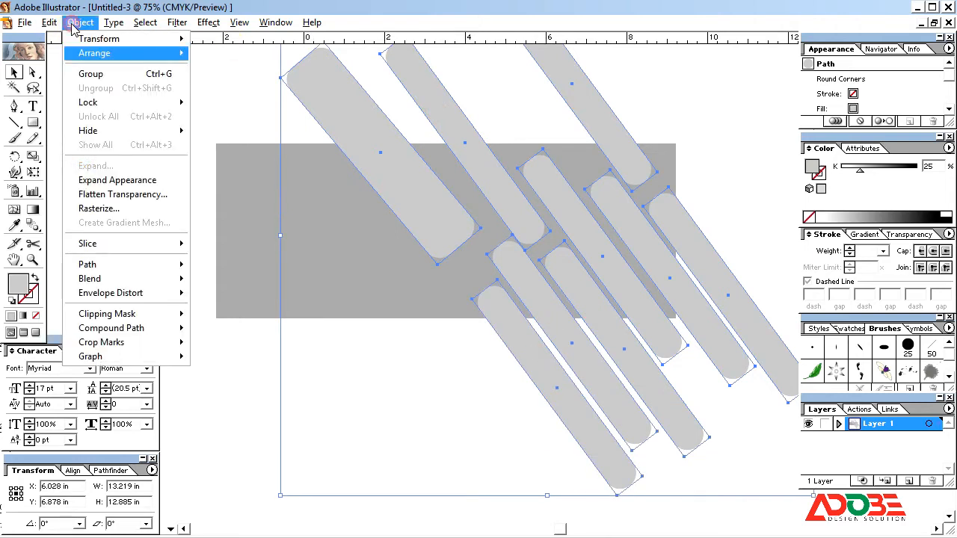
click(129, 185)
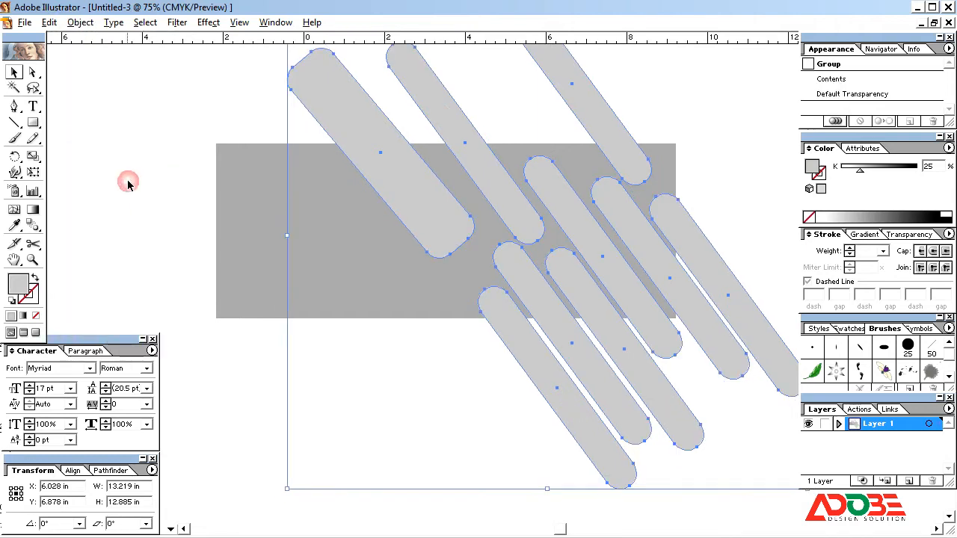
Copy the gray background rectangle and paste the duplicate directly in front of it.
click(242, 284)
click(48, 23)
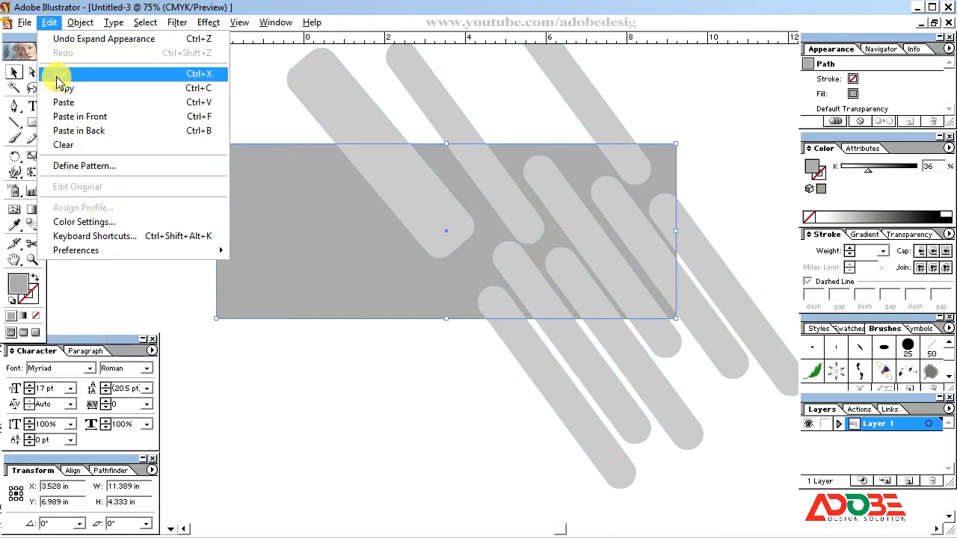
click(63, 88)
click(49, 23)
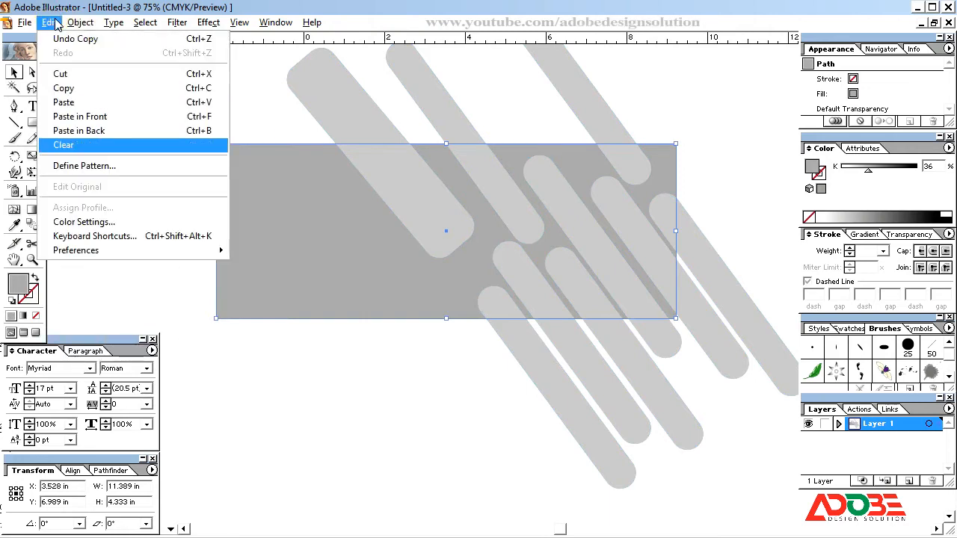
click(78, 120)
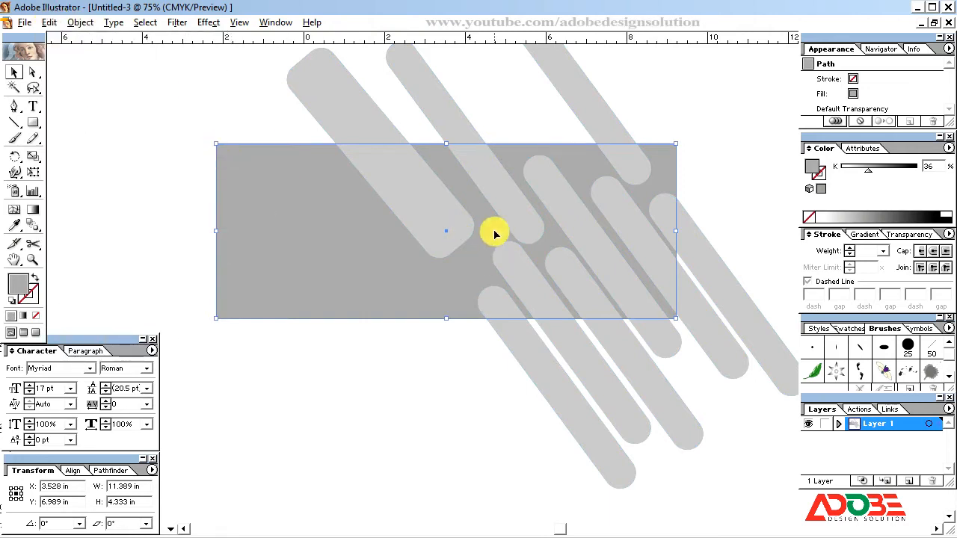
Select all diagonal bars together with the front gray rectangle and split them at their overlaps with the Divide pathfinder.
click(371, 117)
shift+click(439, 118)
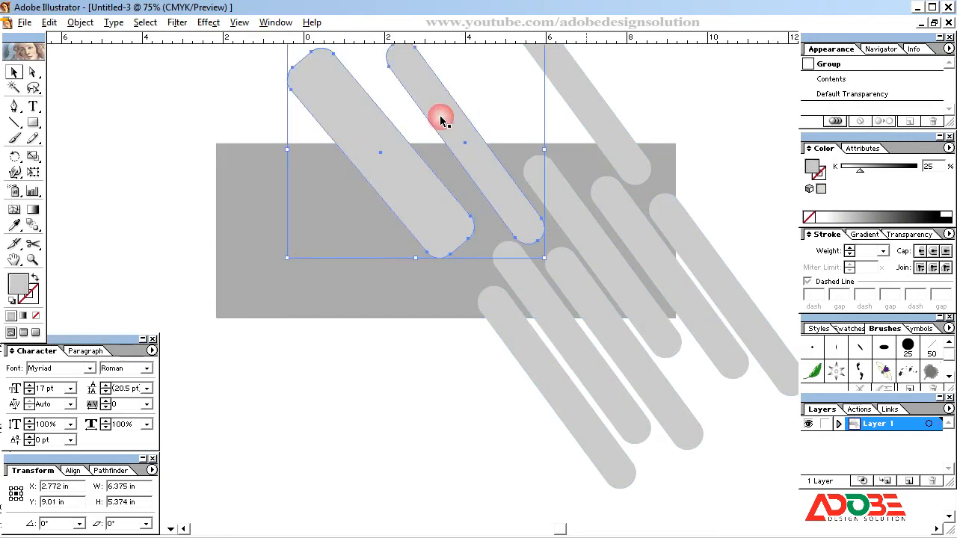
shift+click(591, 107)
shift+click(699, 229)
shift+click(665, 262)
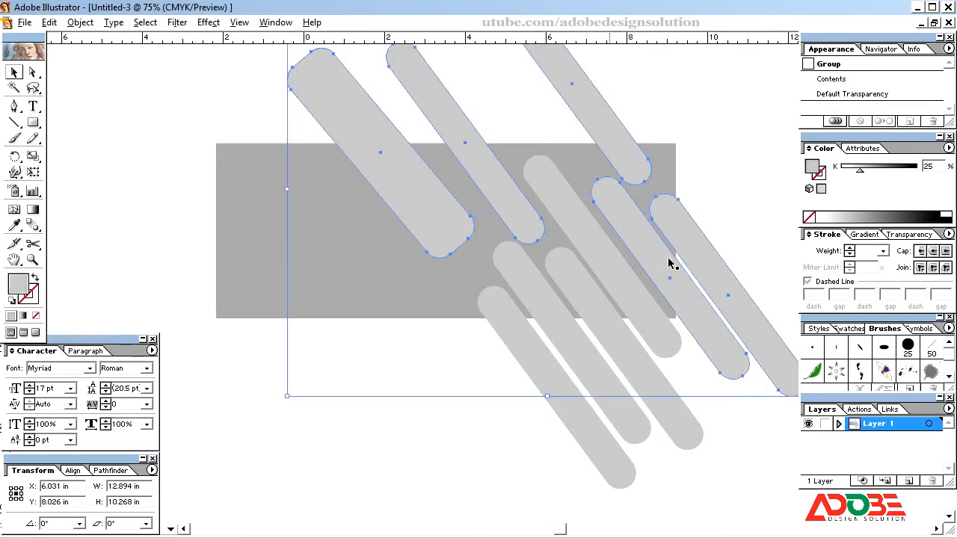
shift+click(609, 266)
shift+click(581, 303)
shift+click(551, 319)
shift+click(525, 345)
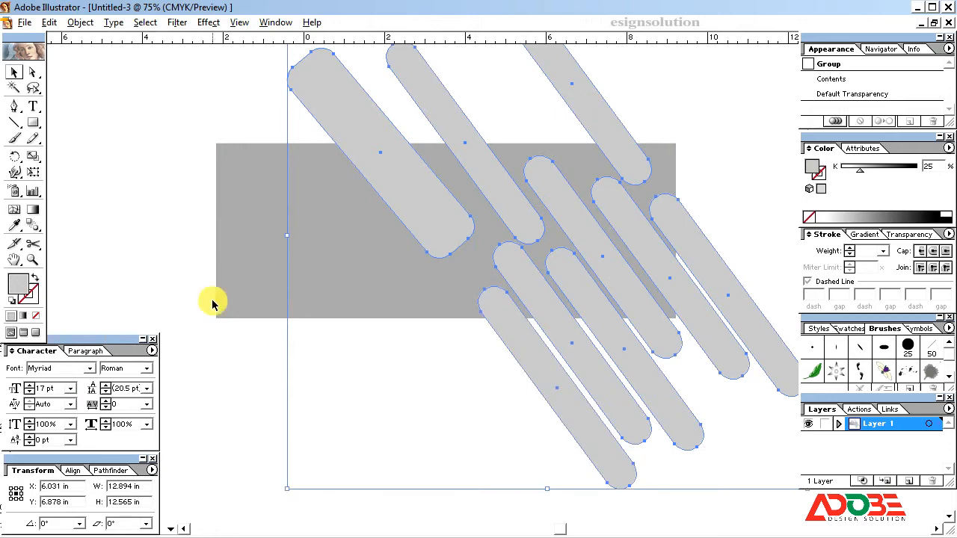
shift+click(220, 267)
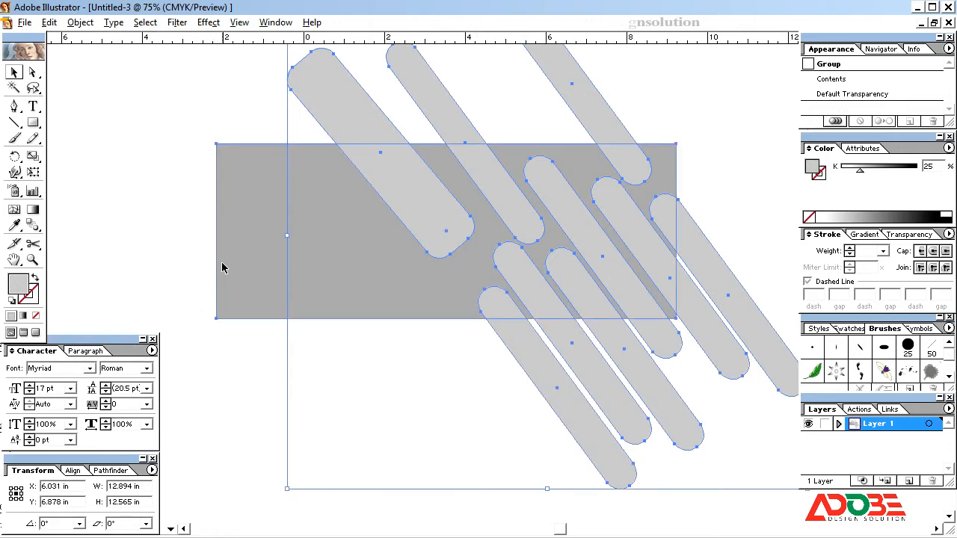
click(116, 471)
click(16, 524)
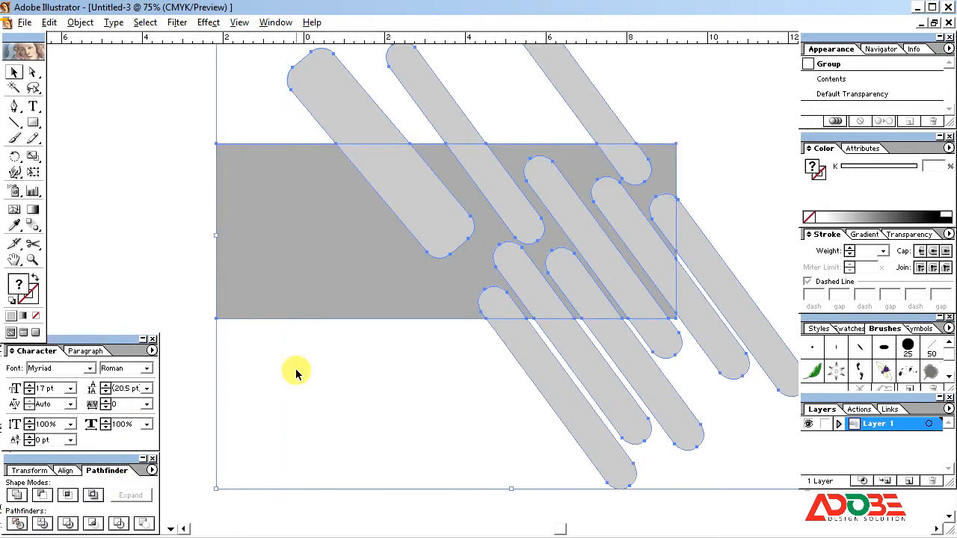
Ungroup the divided pieces and clear the selection.
right_click(367, 290)
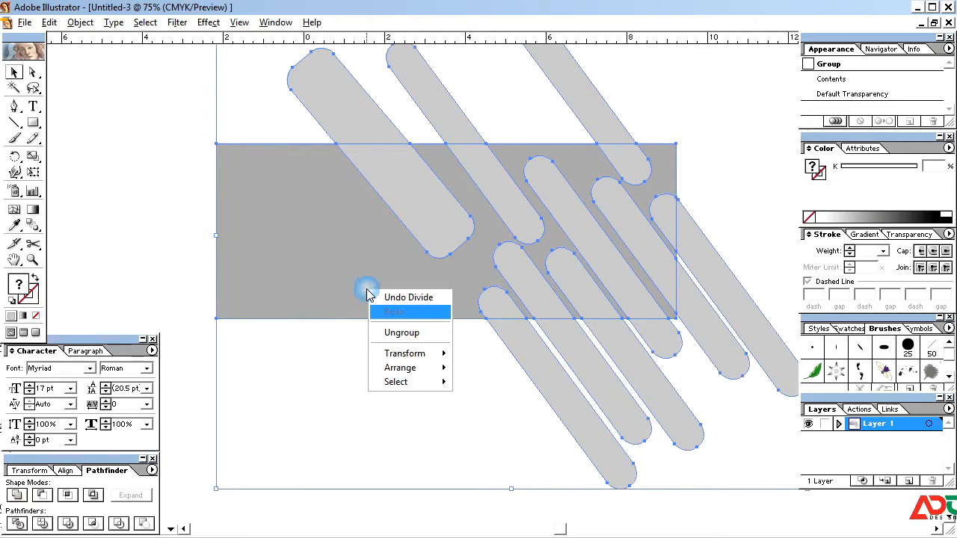
click(402, 333)
click(535, 438)
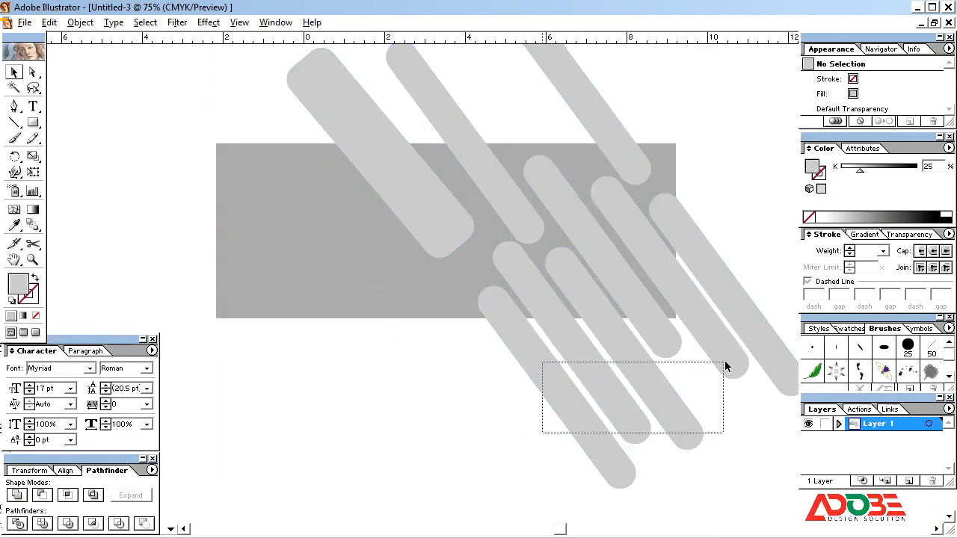
Delete the bar pieces that extend below and beyond the right edge of the gray rectangle.
drag(724, 362, 747, 359)
key(Delete)
drag(681, 392, 562, 427)
key(Delete)
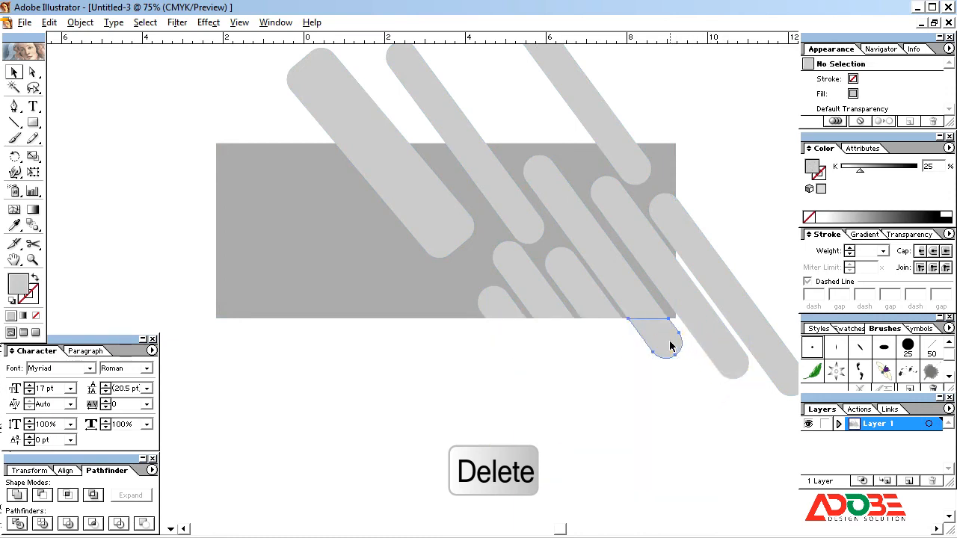
key(Delete)
click(702, 335)
key(Delete)
click(752, 329)
key(Delete)
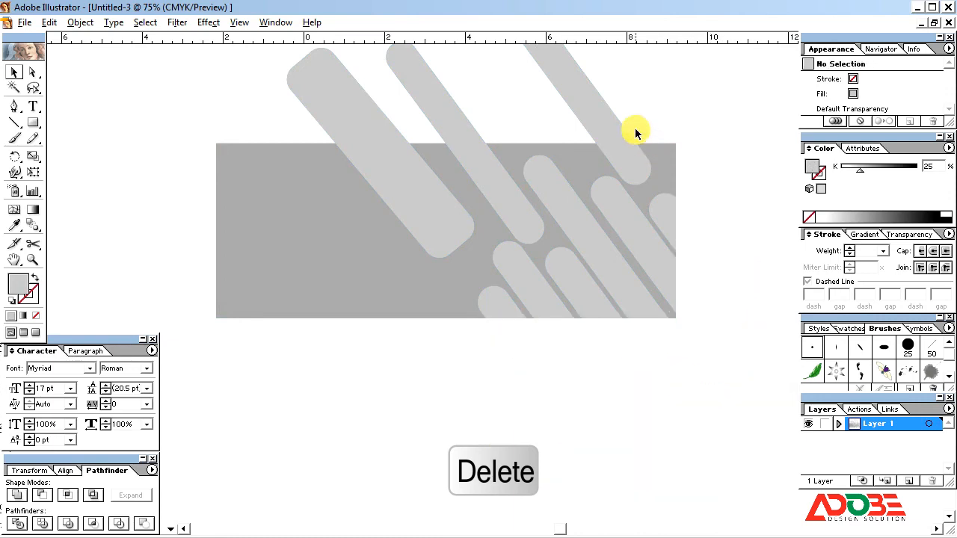
Delete the three bar pieces that extend above the gray rectangle's top edge and clear the selection.
click(635, 132)
key(Delete)
click(425, 87)
key(Delete)
click(340, 101)
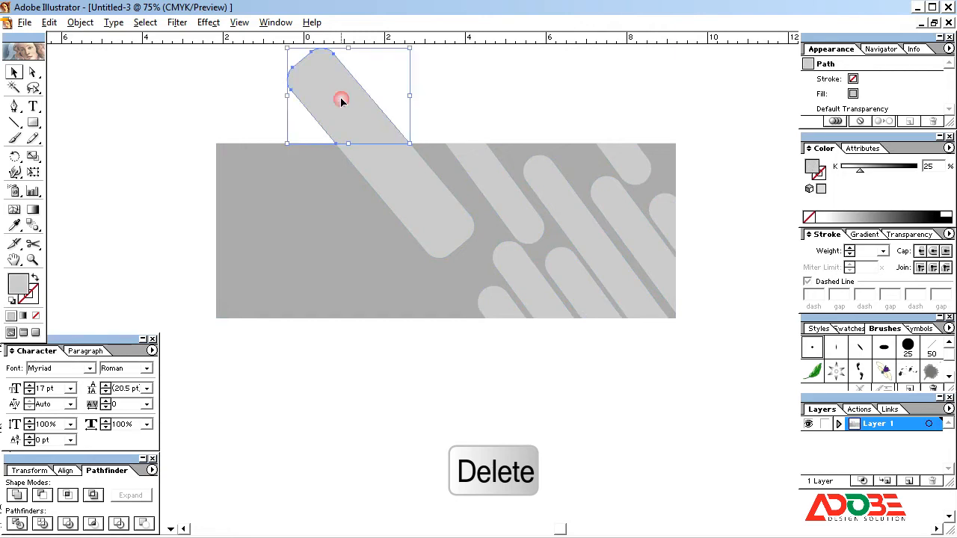
key(Delete)
click(348, 272)
key(ctrl+shift+a)
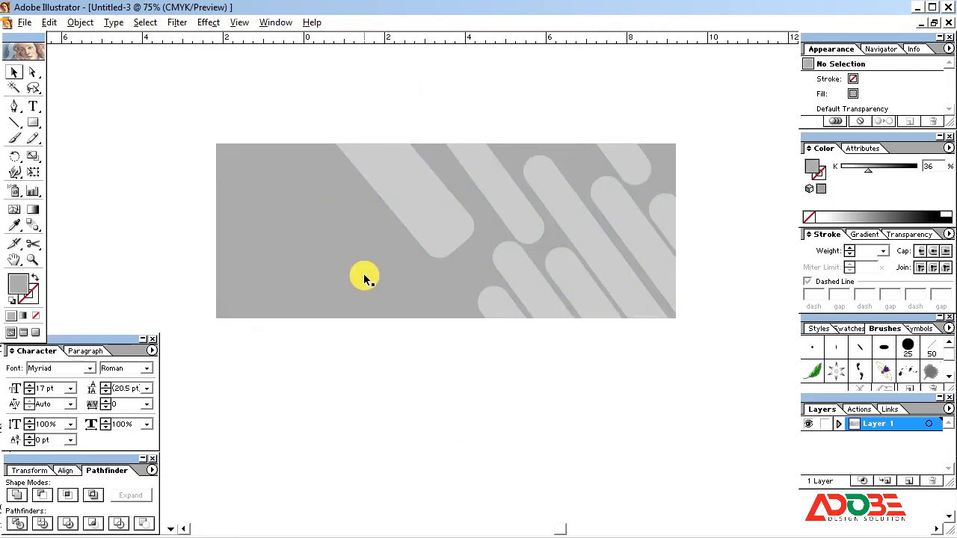
Fill the gray background rectangle with 100% K black and clear the selection.
click(363, 275)
click(354, 368)
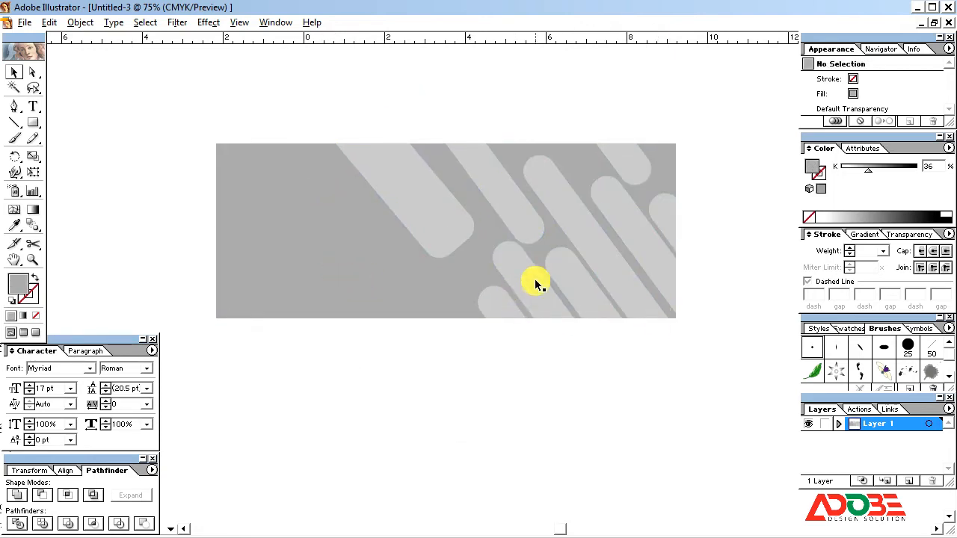
click(364, 275)
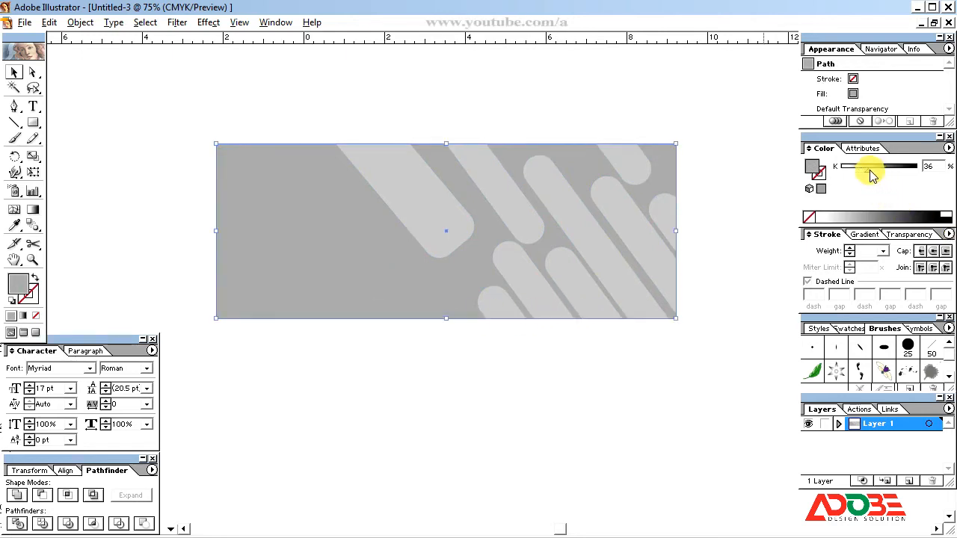
drag(871, 174, 937, 167)
click(738, 202)
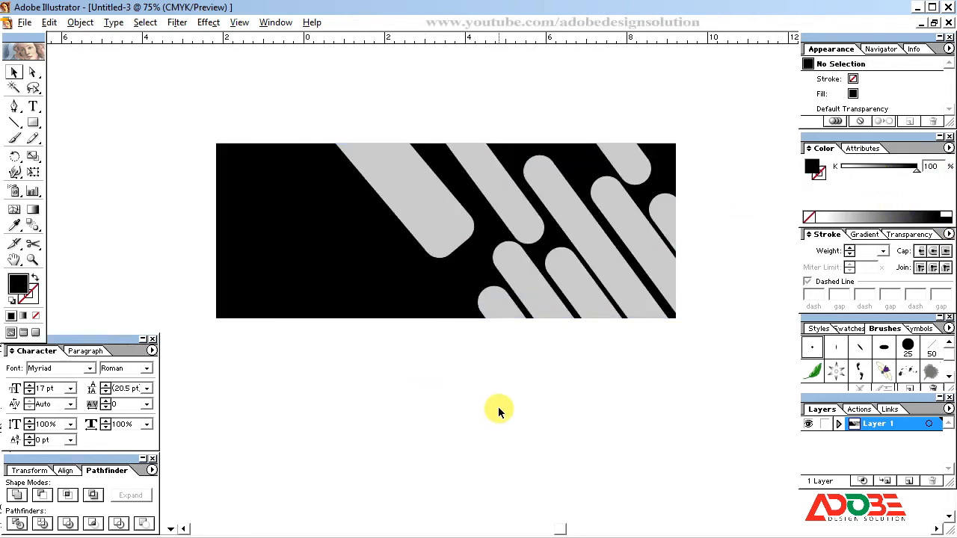
Nudge the rounded bar that runs off the banner's lower right edge slightly down and deselect it.
click(374, 277)
click(585, 292)
click(600, 252)
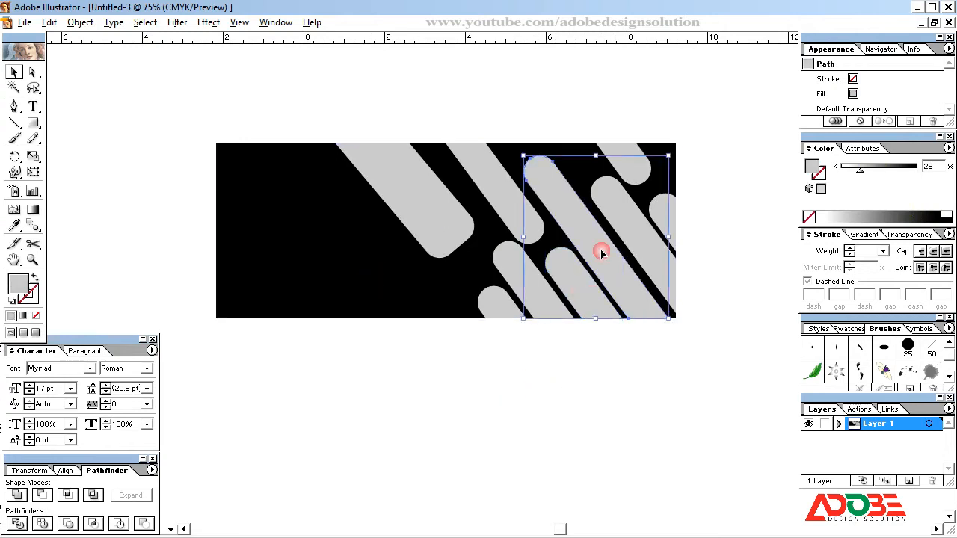
click(707, 250)
click(644, 255)
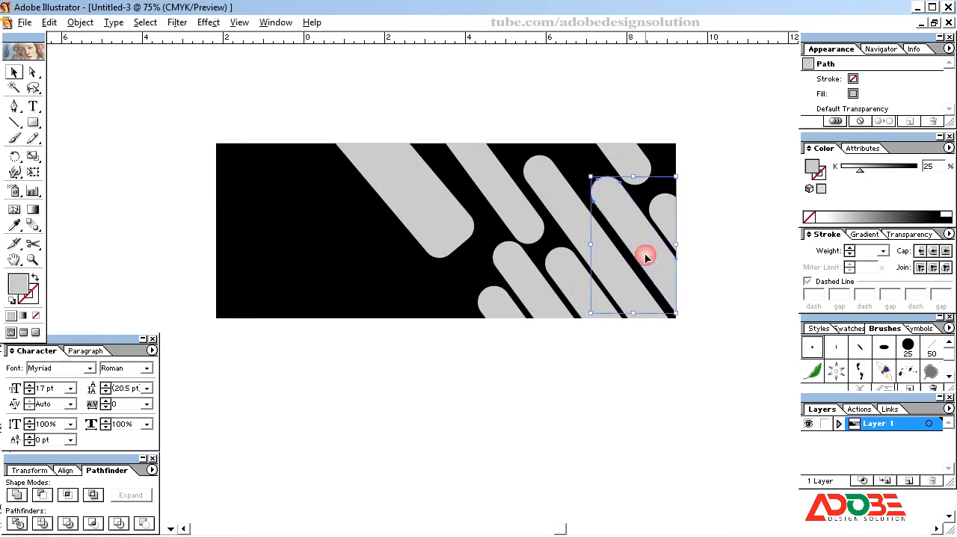
key(Down)
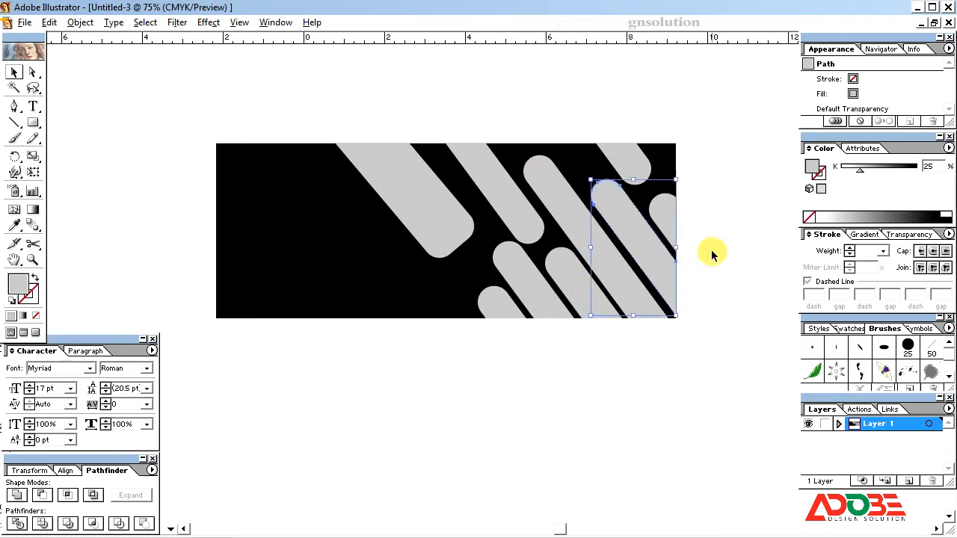
click(716, 255)
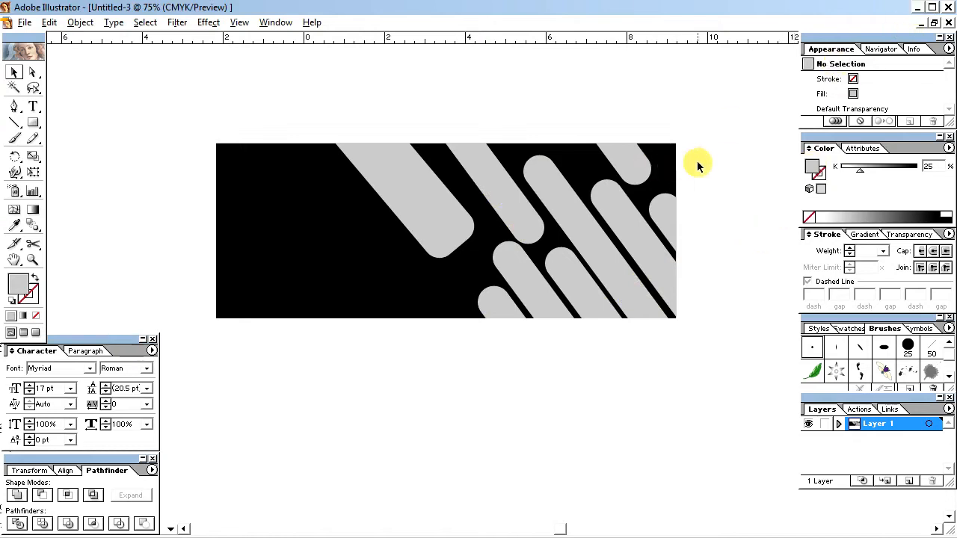
Bring the photo of the woman in the flower-filled boat from the sinari folder inside out file 2nd into the Illustrator document.
click(917, 7)
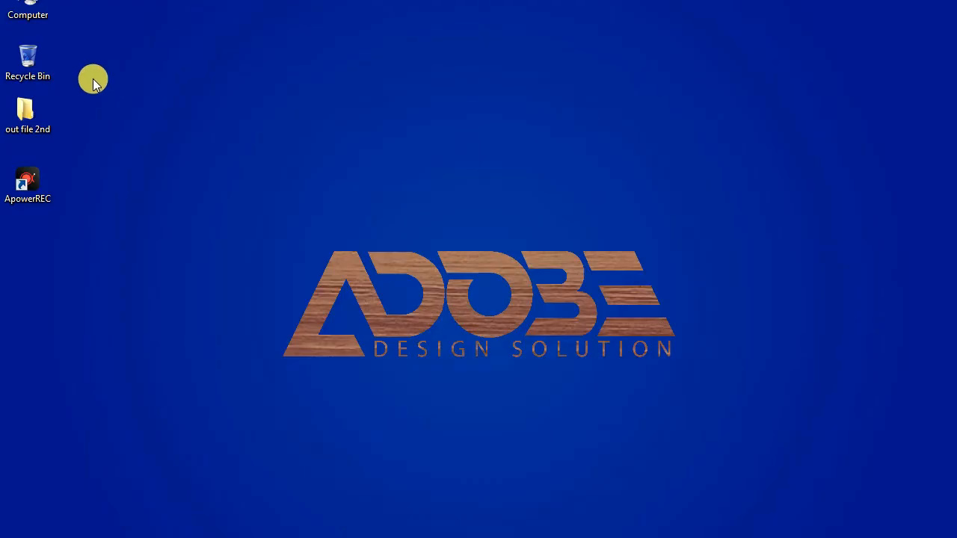
double_click(22, 110)
double_click(784, 153)
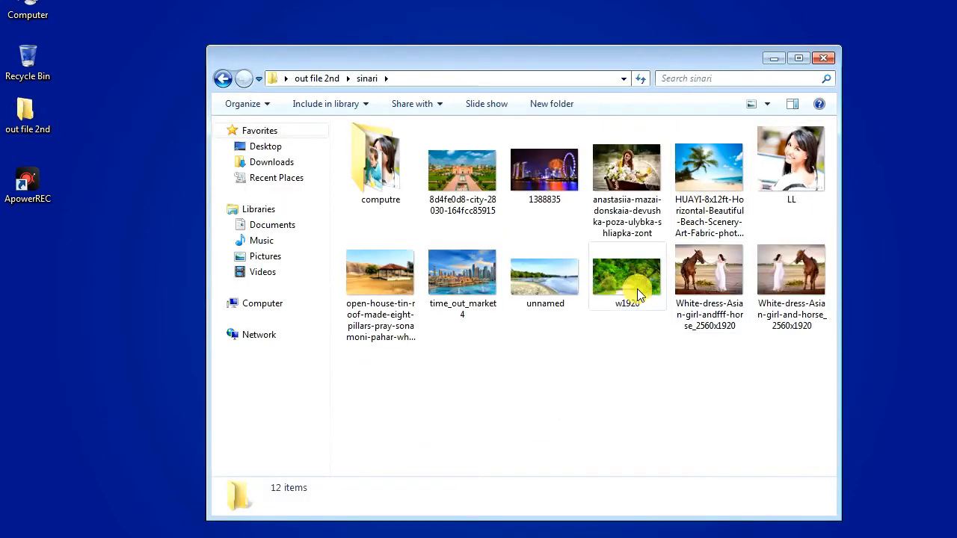
click(632, 176)
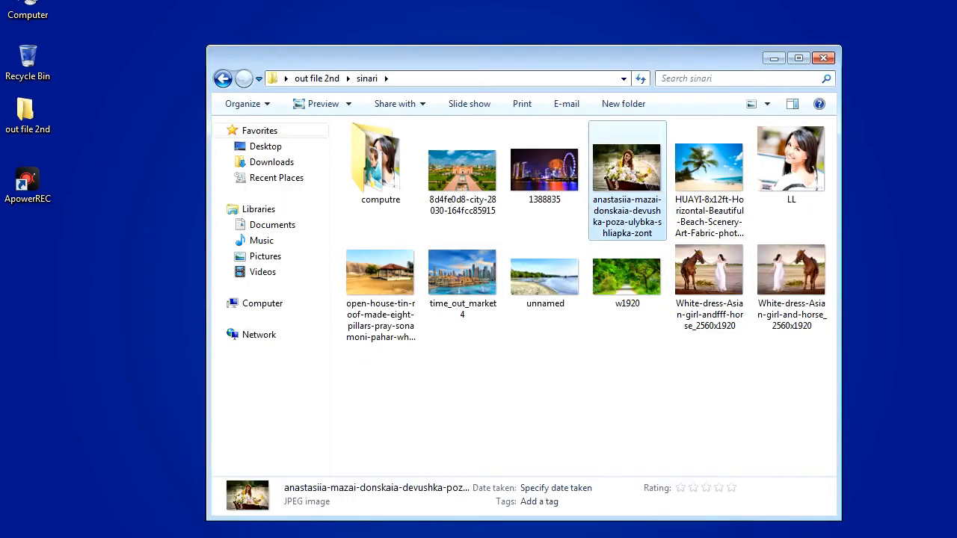
key(alt+Tab)
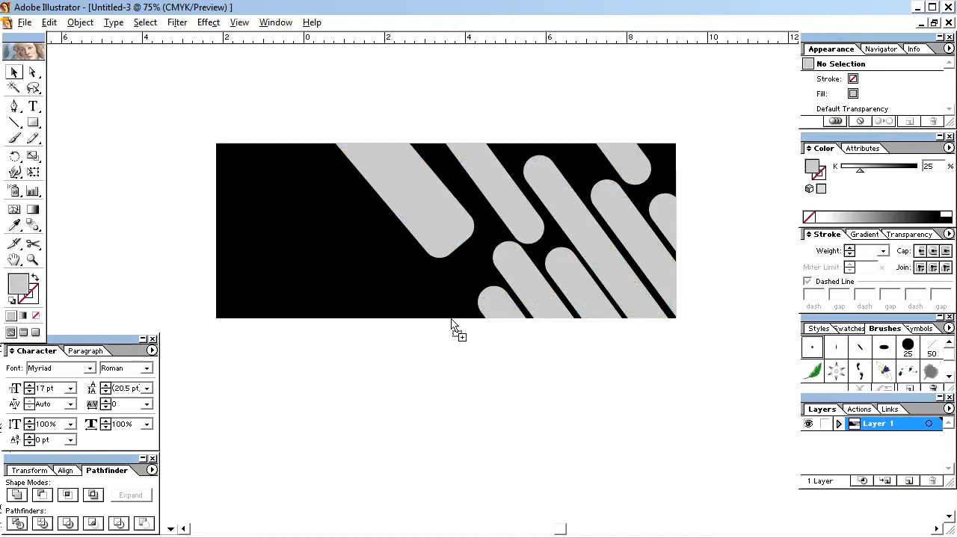
Scale the boat photo to about 6.28 × 4.32 in and position it over the right part of the banner.
drag(576, 394, 555, 261)
drag(599, 302, 630, 336)
drag(565, 280, 592, 271)
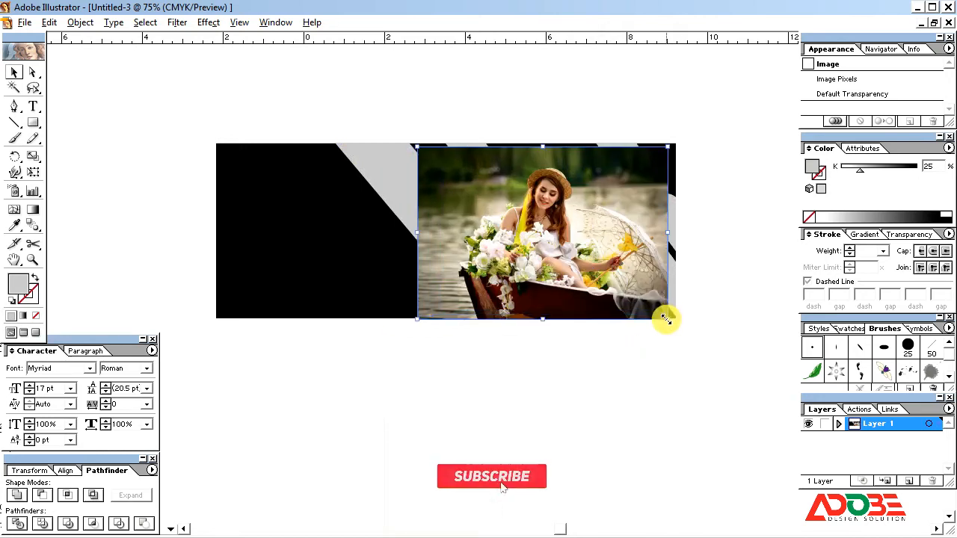
drag(666, 319, 670, 322)
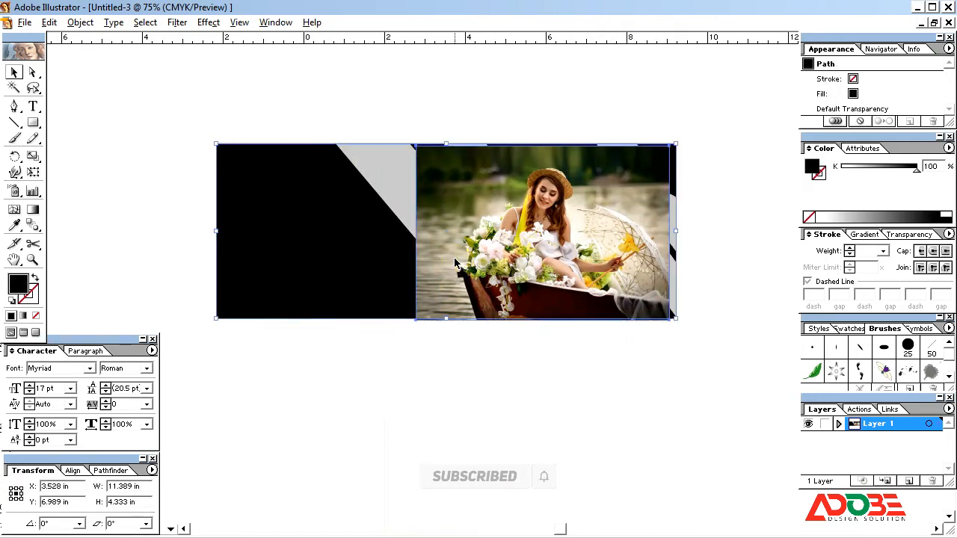
click(459, 262)
drag(459, 260, 463, 262)
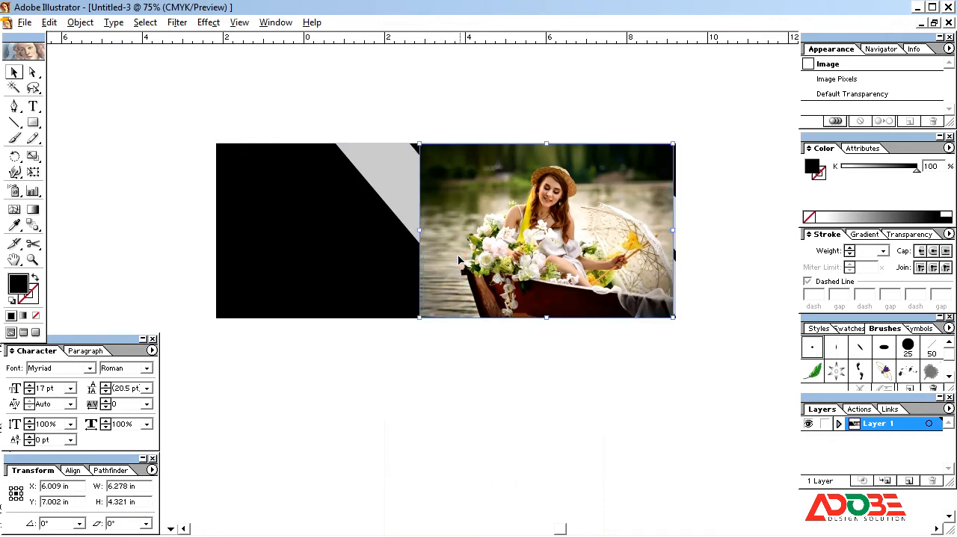
click(511, 394)
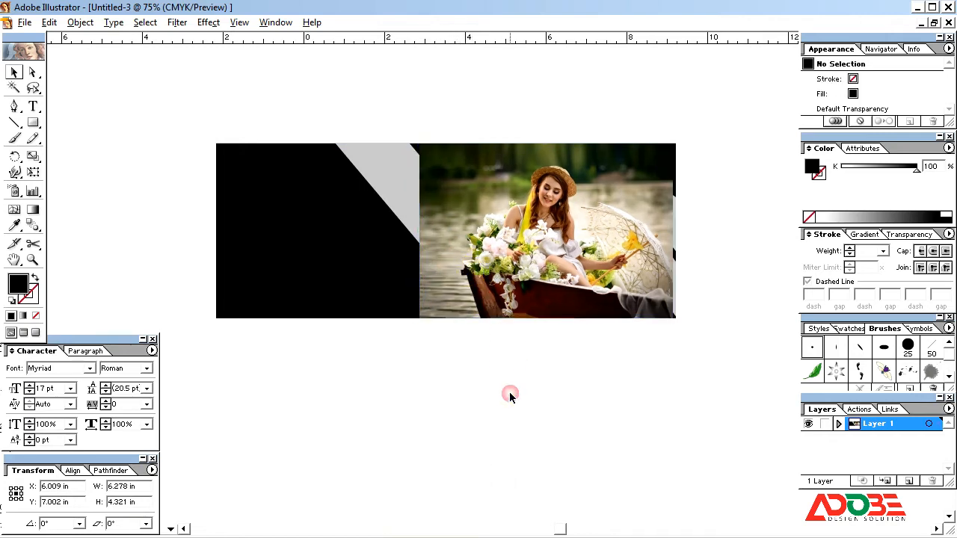
Move the boat photo to the left part of the banner to uncover the narrow diagonal bars.
click(480, 270)
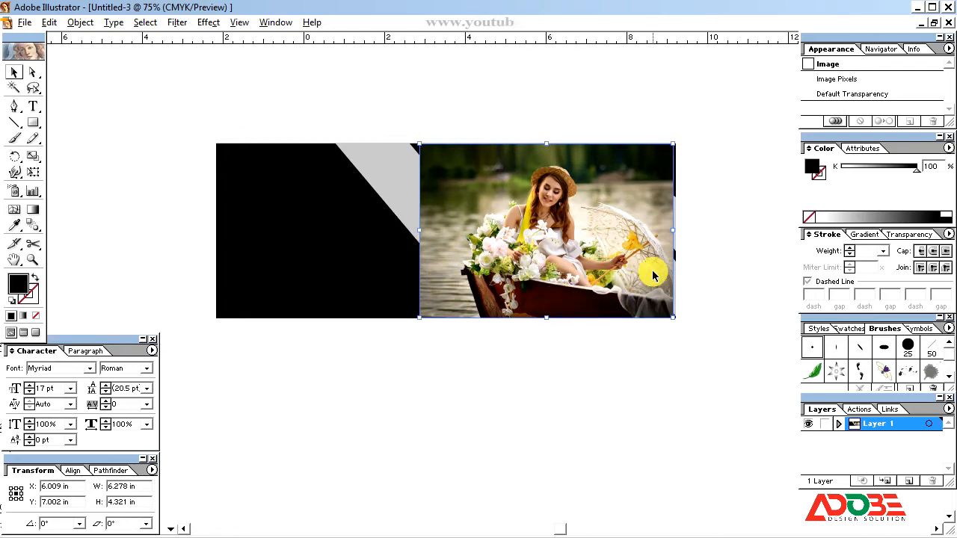
shift+click(352, 278)
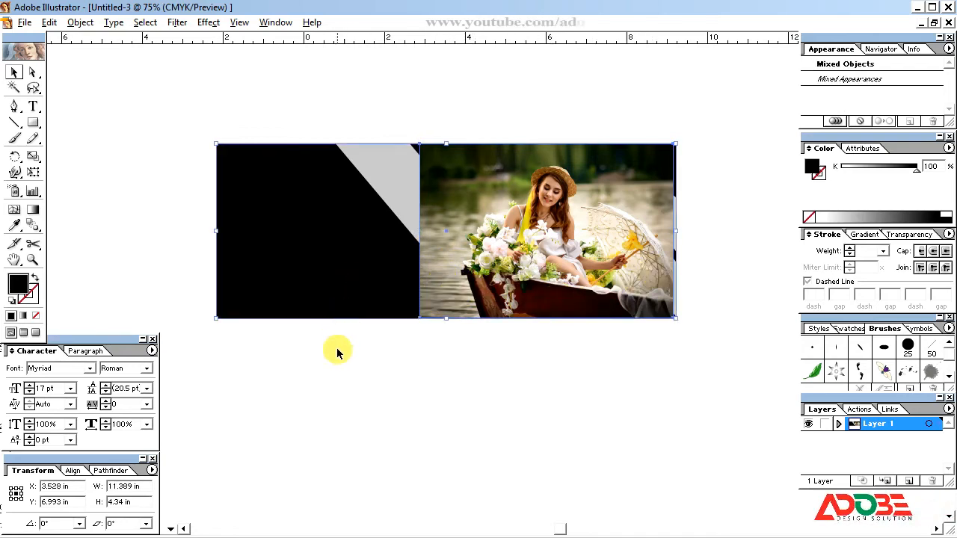
click(498, 336)
click(496, 278)
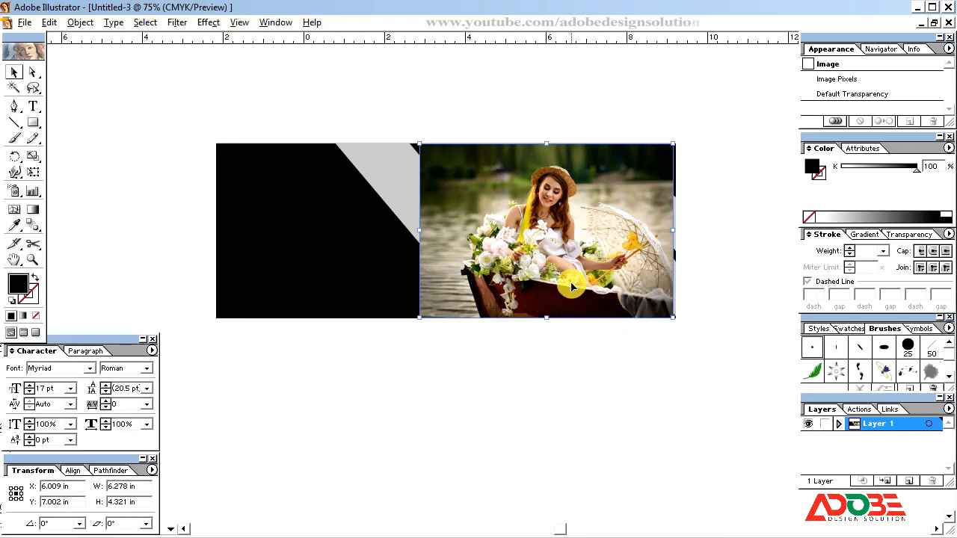
drag(572, 286, 340, 292)
Select all the narrow rounded bars, excluding the wide one, and combine them into one compound shape with Add to shape area.
click(486, 303)
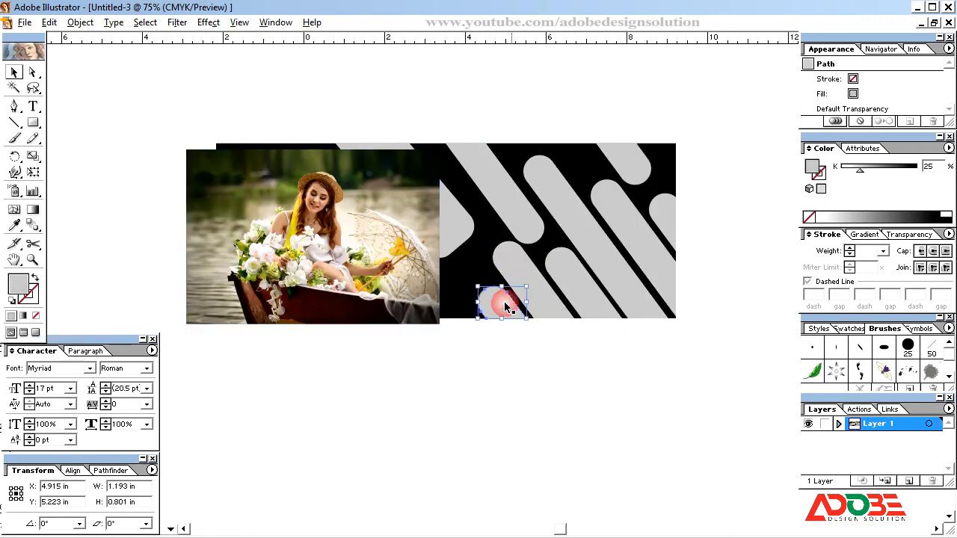
shift+click(514, 216)
shift+click(551, 192)
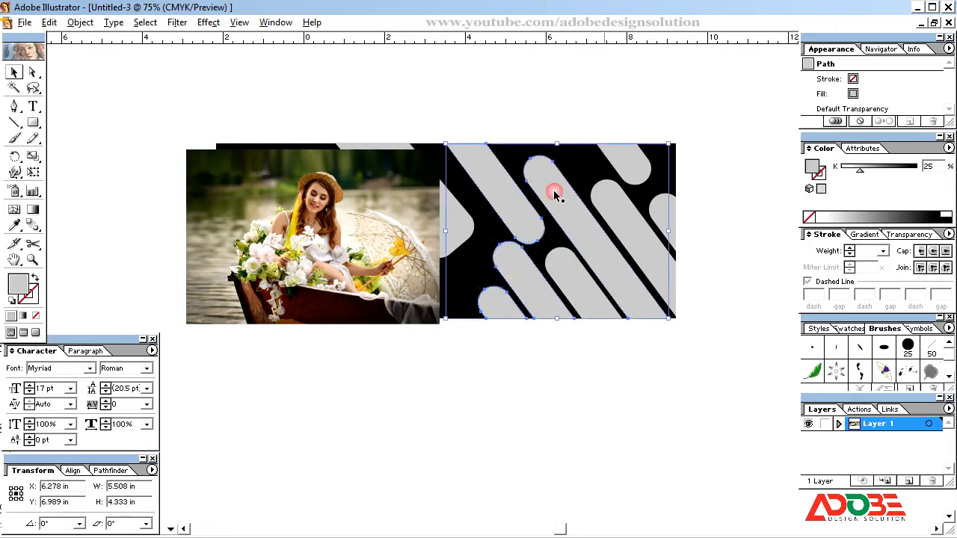
shift+click(662, 213)
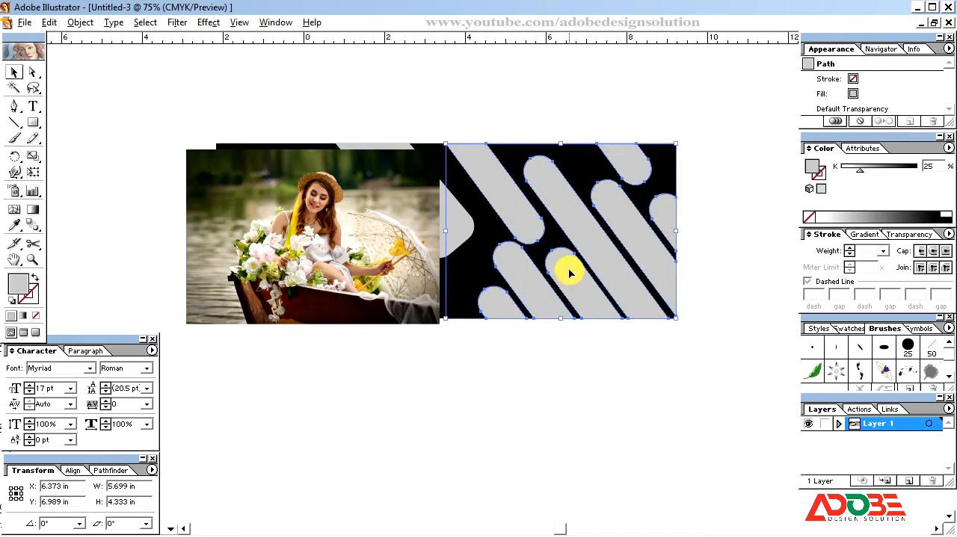
drag(568, 269, 592, 264)
key(ctrl+z)
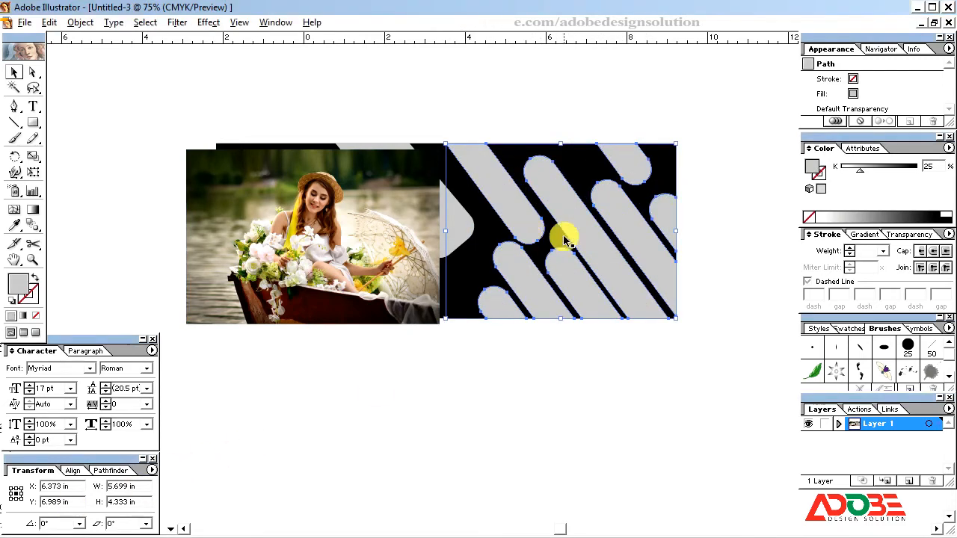
click(110, 472)
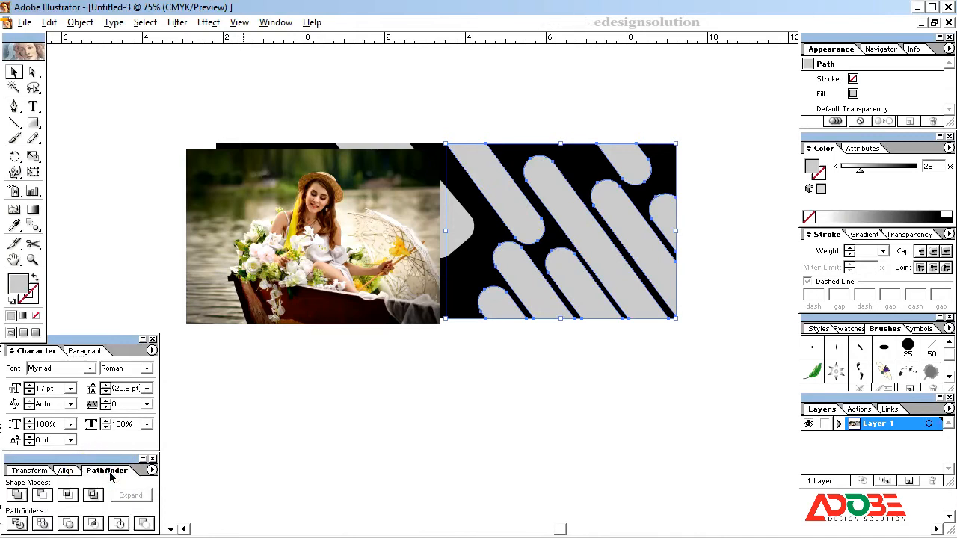
click(18, 496)
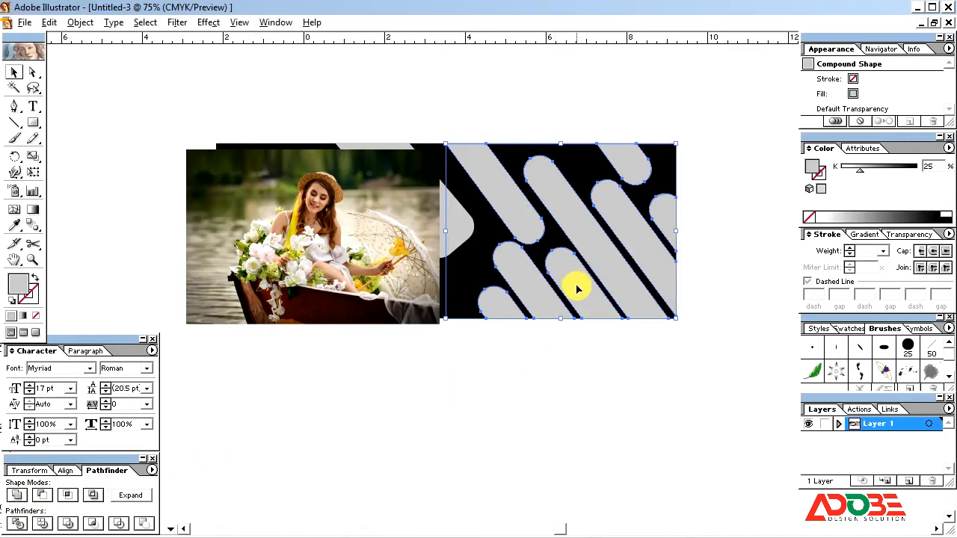
click(499, 363)
click(540, 271)
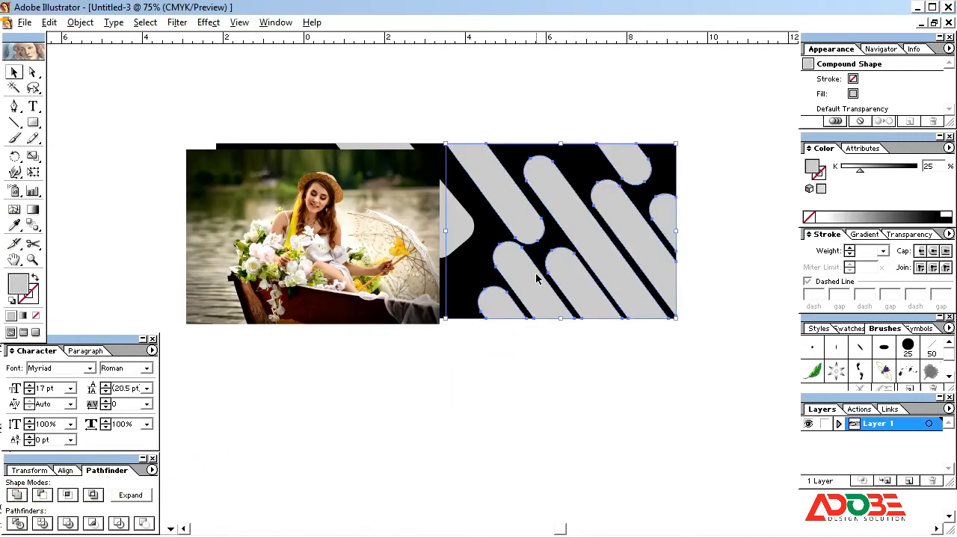
right_click(536, 279)
click(464, 376)
click(508, 278)
click(483, 268)
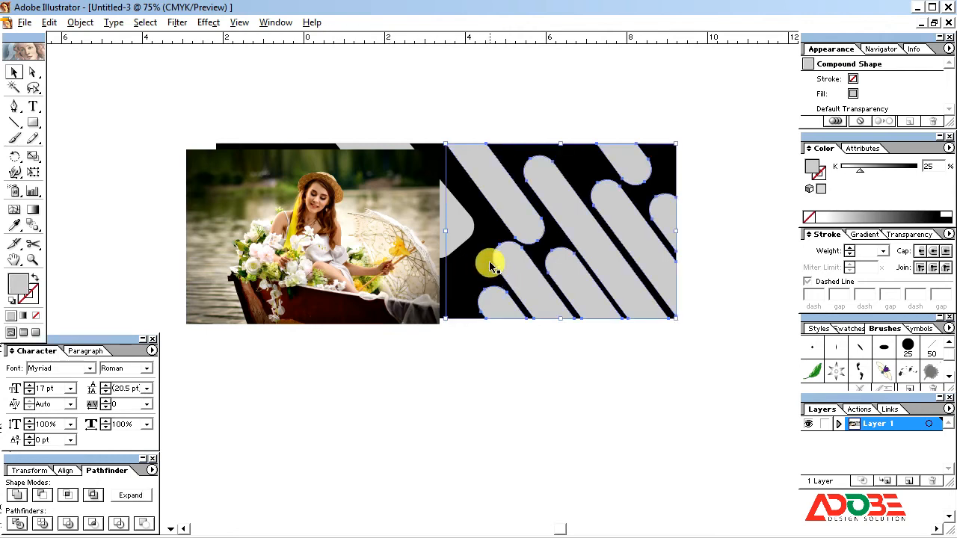
Move the boat photo partly over the combined bars and bring the bars to the front.
drag(339, 245, 419, 246)
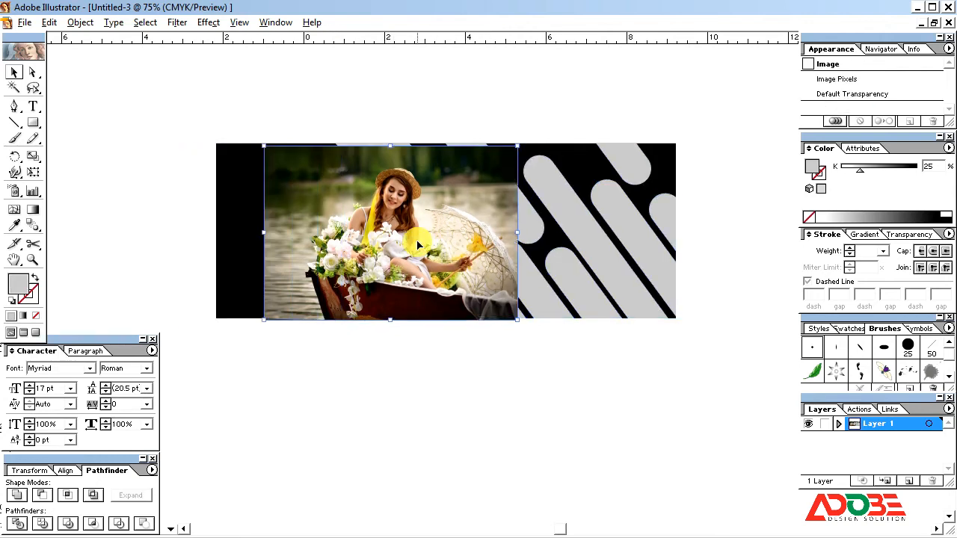
click(604, 263)
key(ctrl+shift+bracketright)
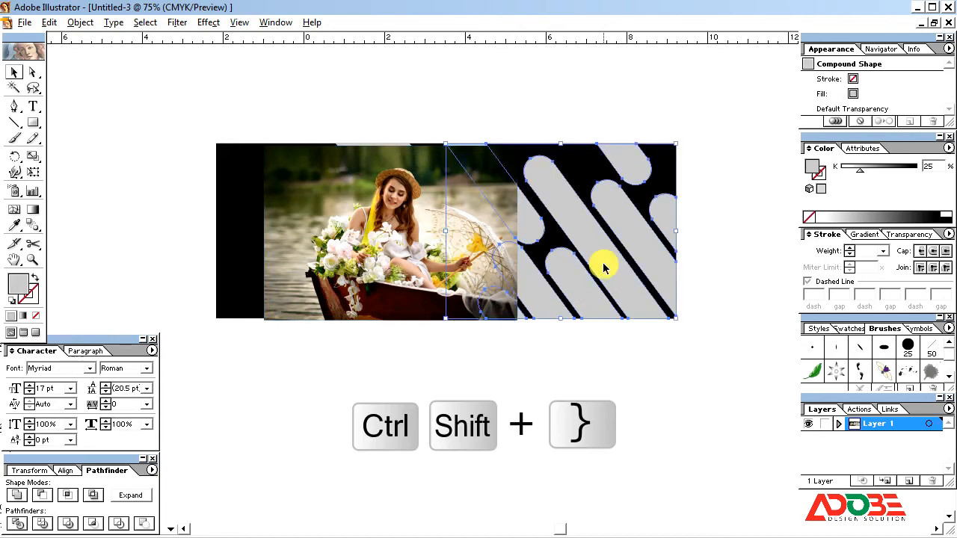
Align the right edges of the boat photo and the combined bars, and clear the selection.
shift+click(343, 233)
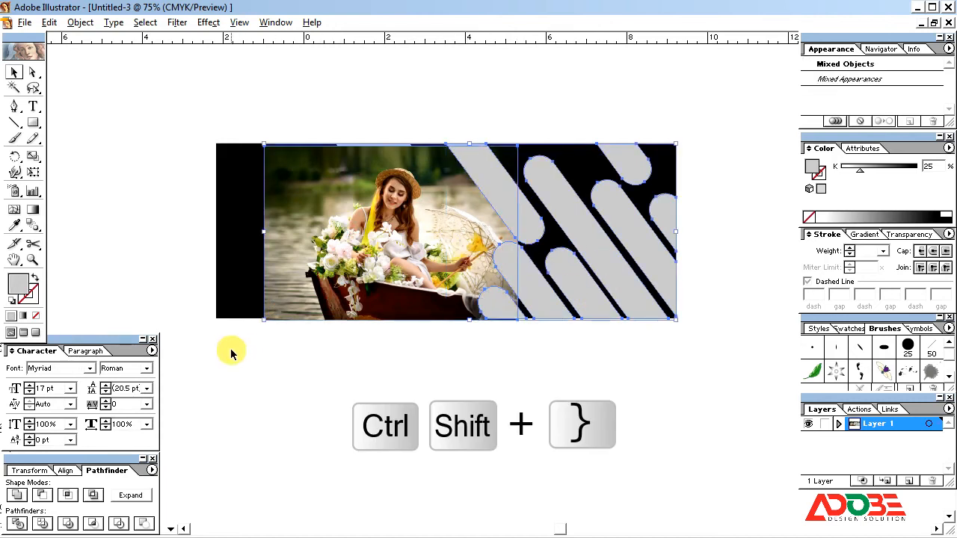
click(72, 470)
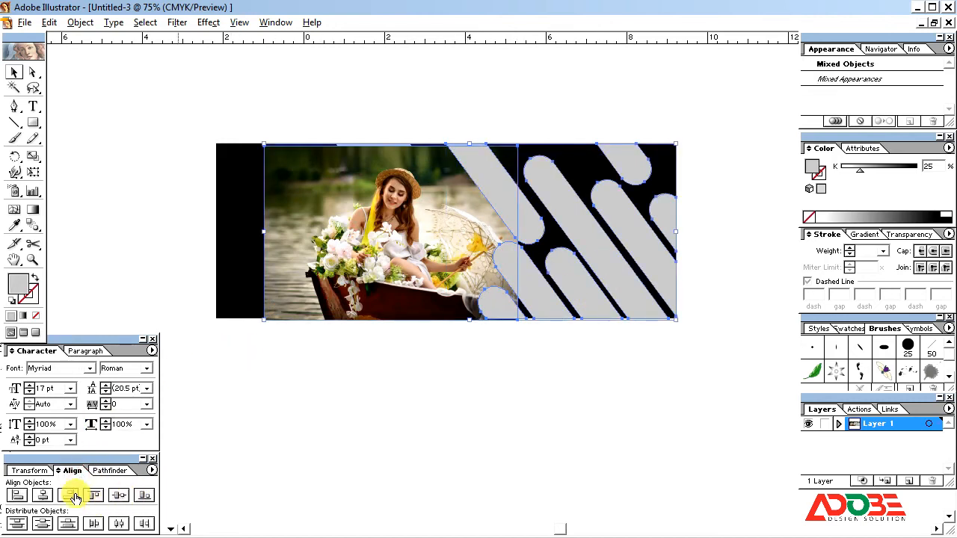
click(67, 497)
click(441, 473)
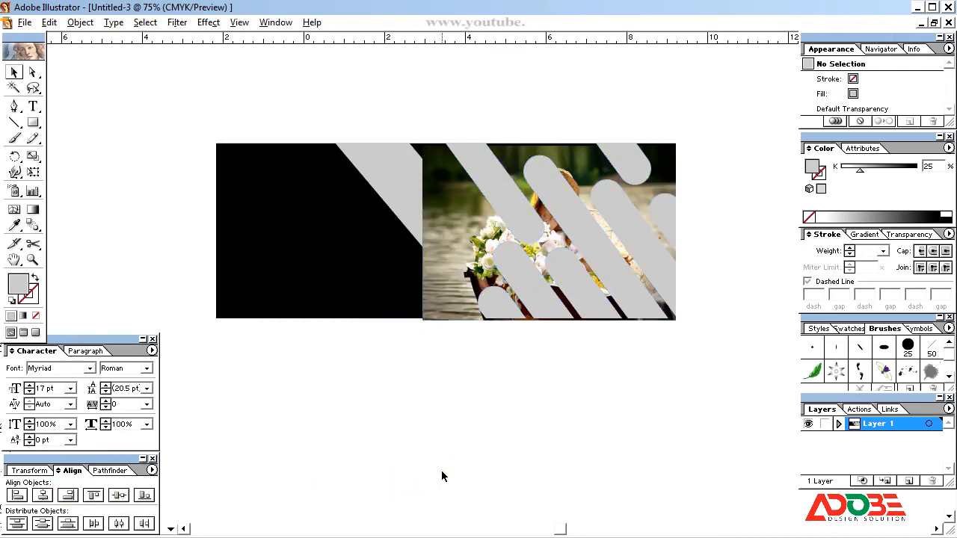
Fit the boat photo's height to the banner's top and bottom edges and select it together with the combined bars.
click(459, 306)
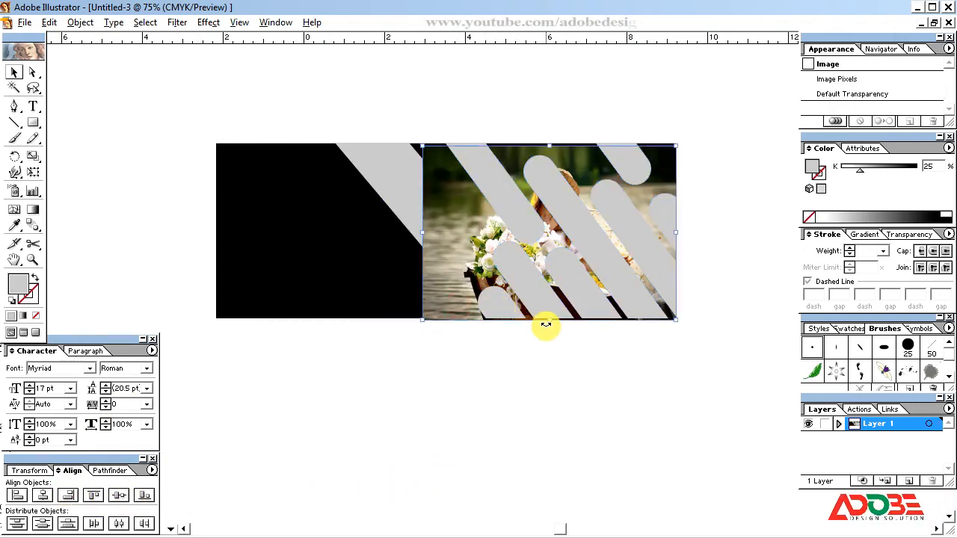
drag(548, 318, 547, 317)
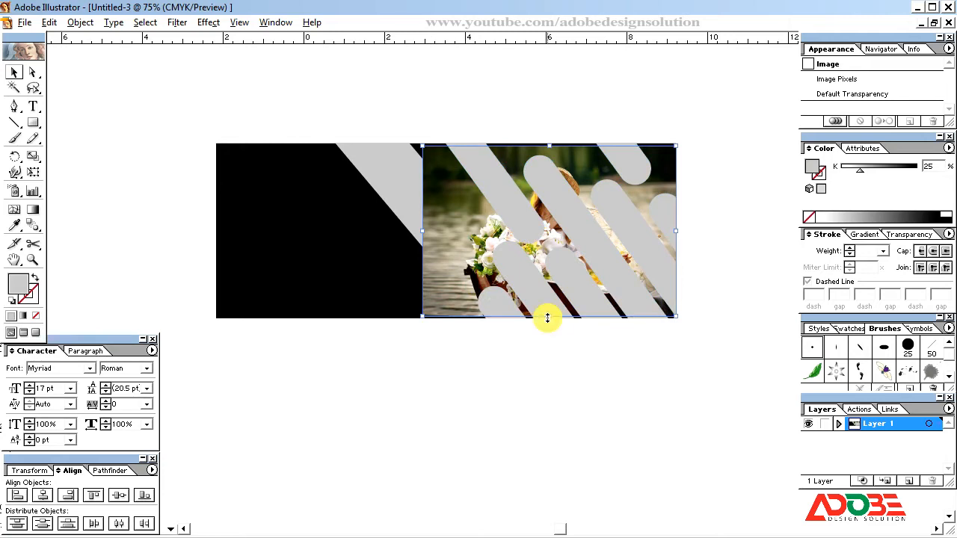
key(Down)
key(Down)
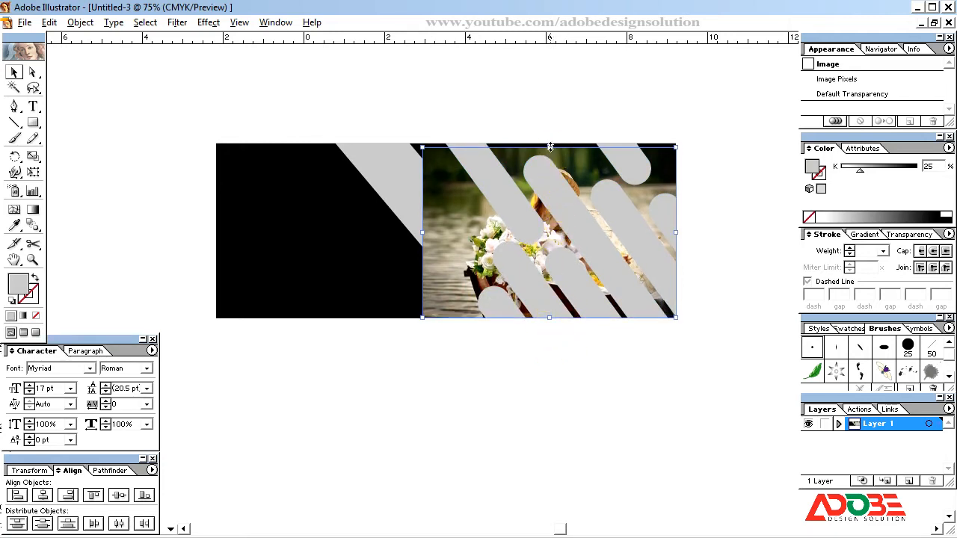
shift+click(545, 208)
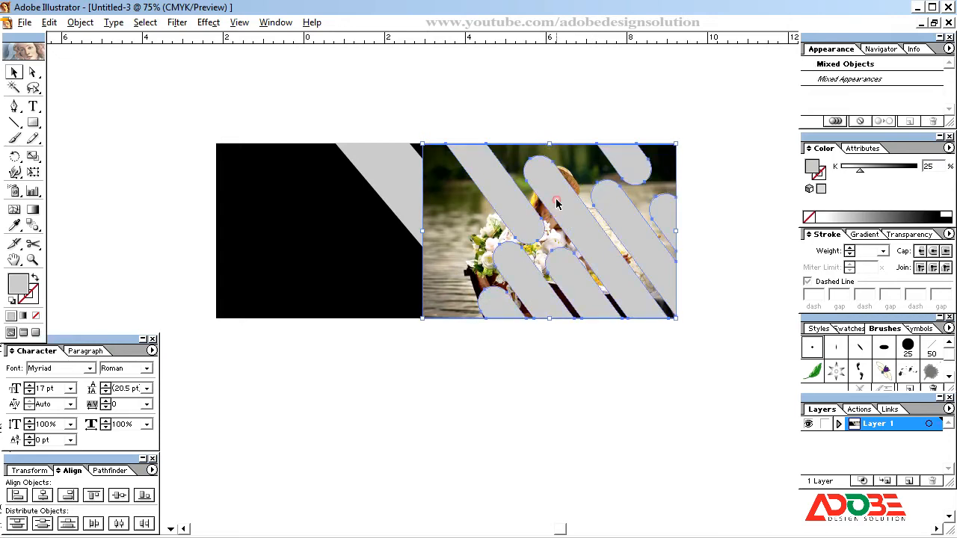
Make a clipping mask from the combined narrow bars and the boat photo, and clear the selection.
right_click(557, 203)
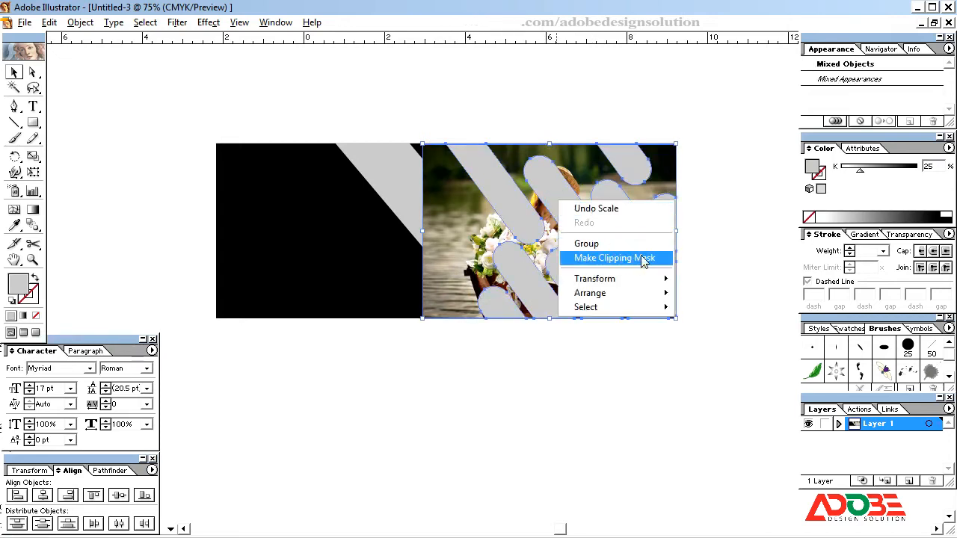
click(641, 258)
click(689, 248)
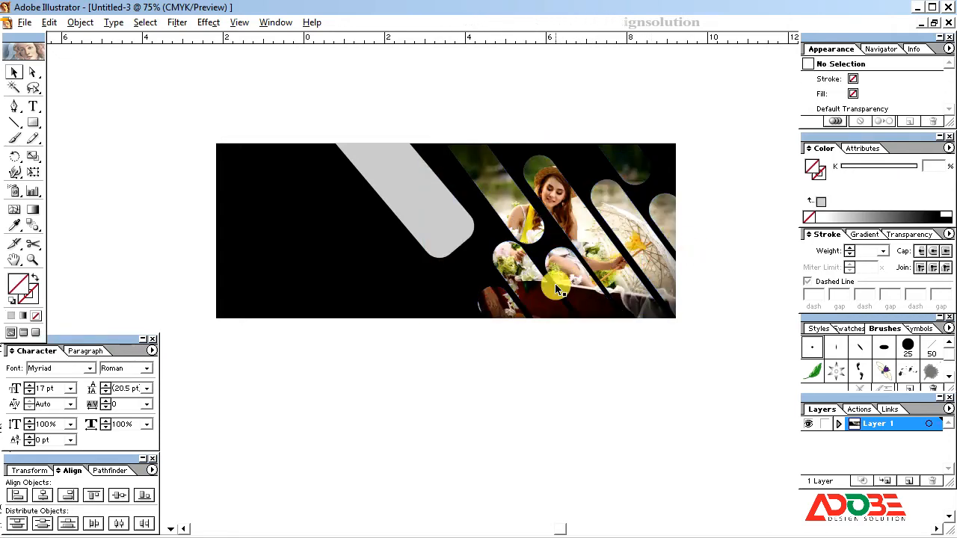
Bring the LL photo from the sinari folder into the banner document.
click(917, 7)
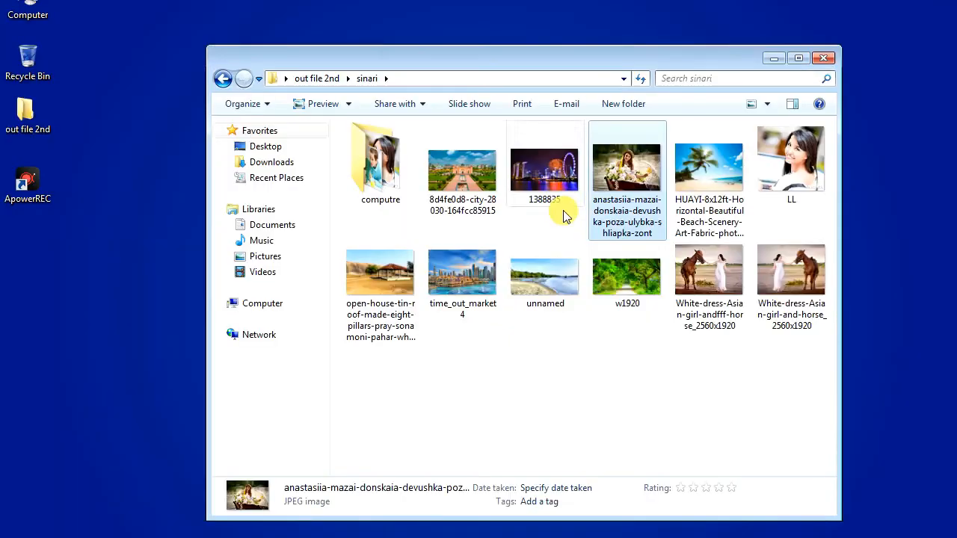
click(785, 159)
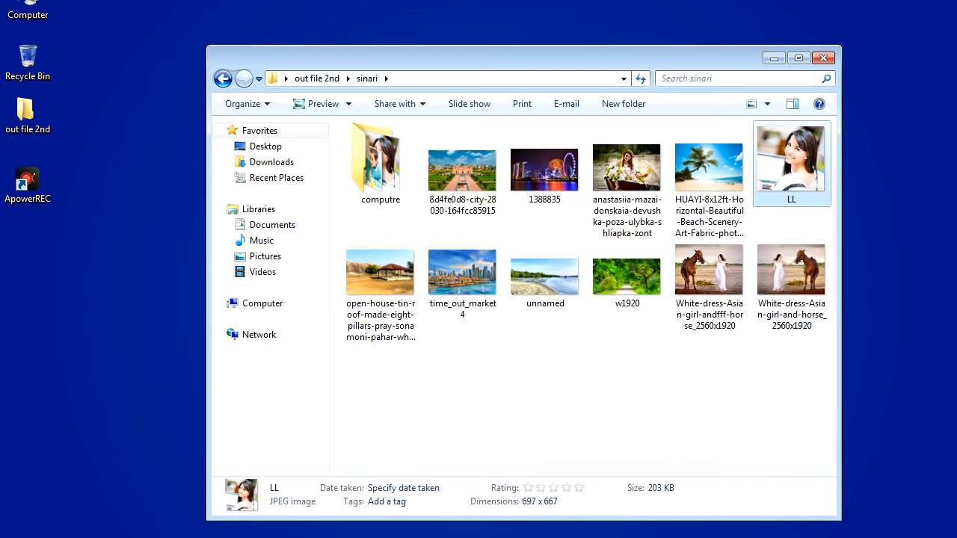
drag(791, 158, 469, 340)
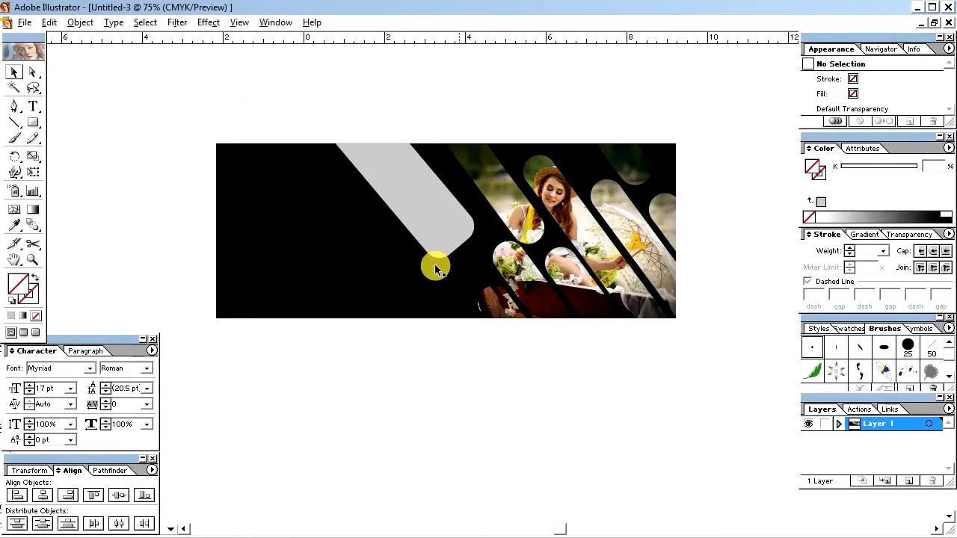
drag(437, 270, 436, 269)
drag(504, 340, 359, 188)
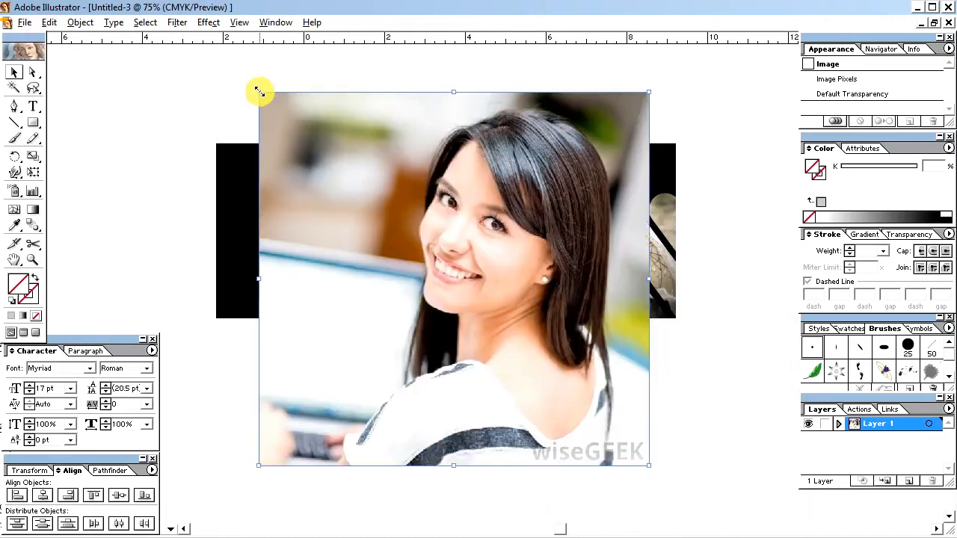
Shrink the portrait photo proportionally, place it over the wide grey bar, and align their top edges.
drag(258, 93, 341, 209)
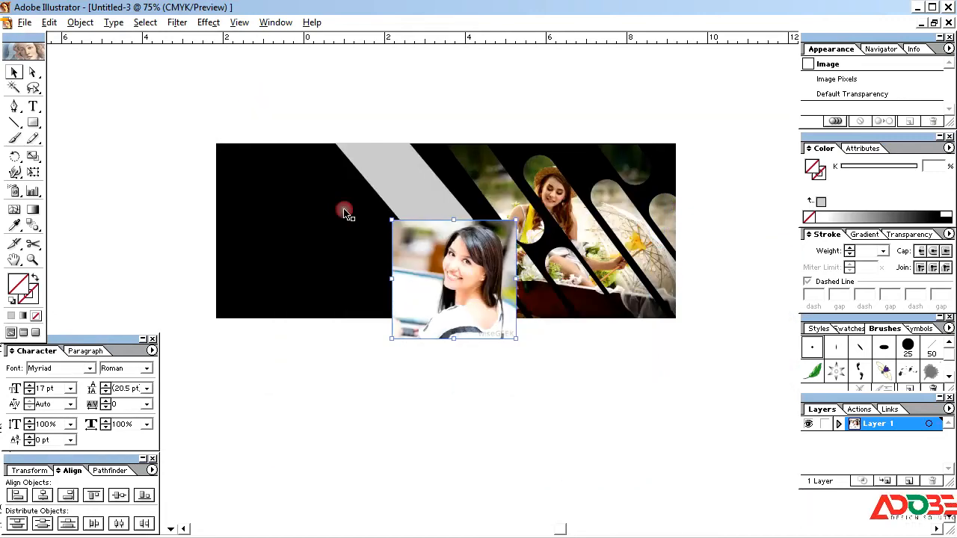
drag(473, 288, 396, 208)
shift+click(399, 151)
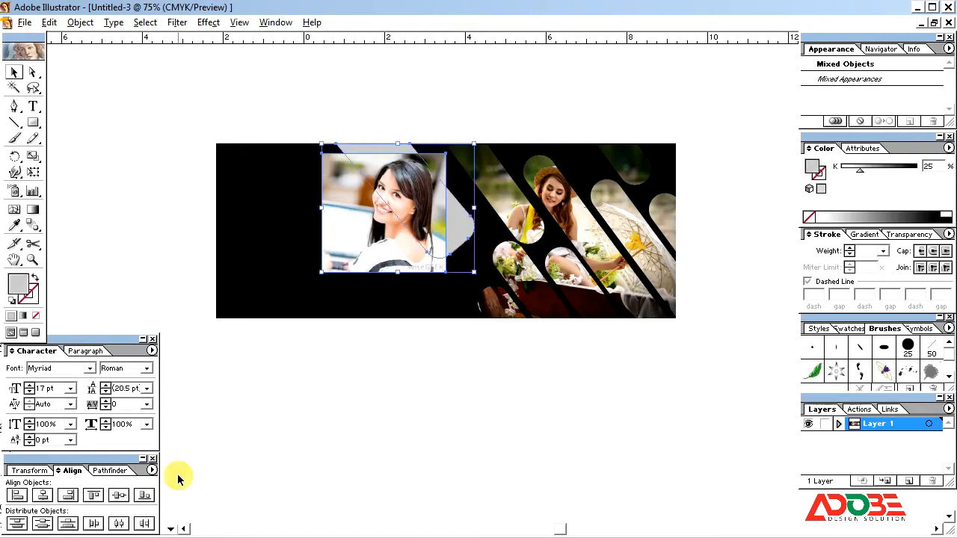
click(93, 496)
click(366, 426)
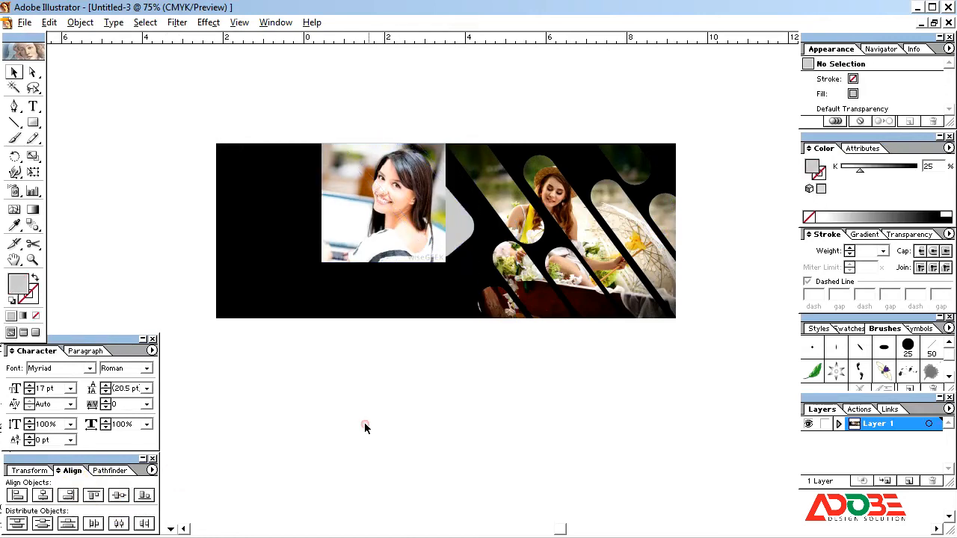
Shift the portrait photo over the wide bar and stretch its left and bottom edges to cover the bar.
click(352, 215)
drag(424, 211, 455, 212)
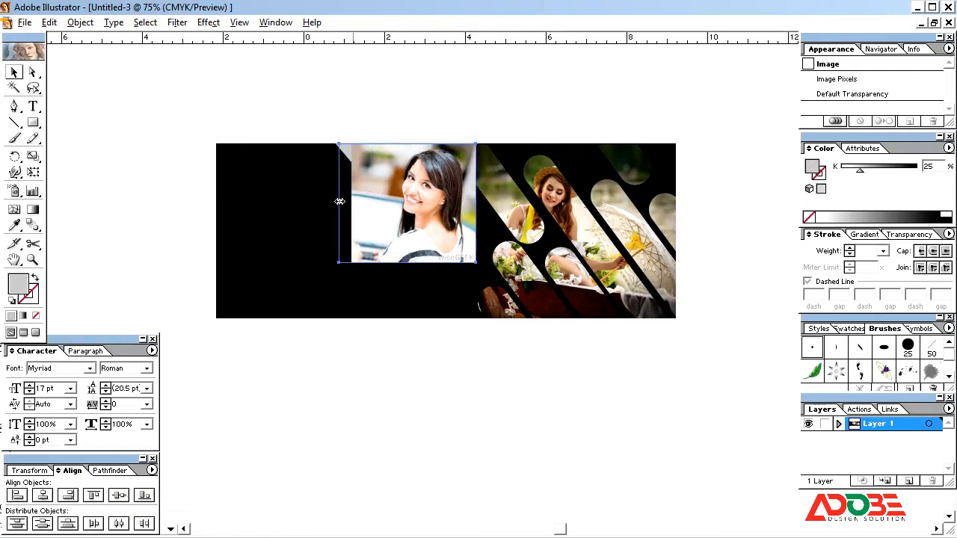
drag(336, 201, 335, 201)
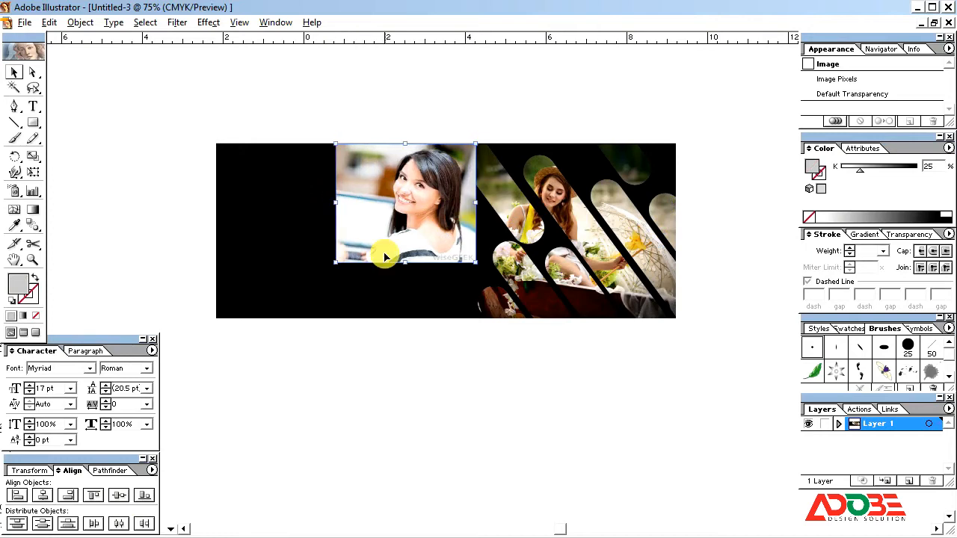
drag(401, 266, 400, 268)
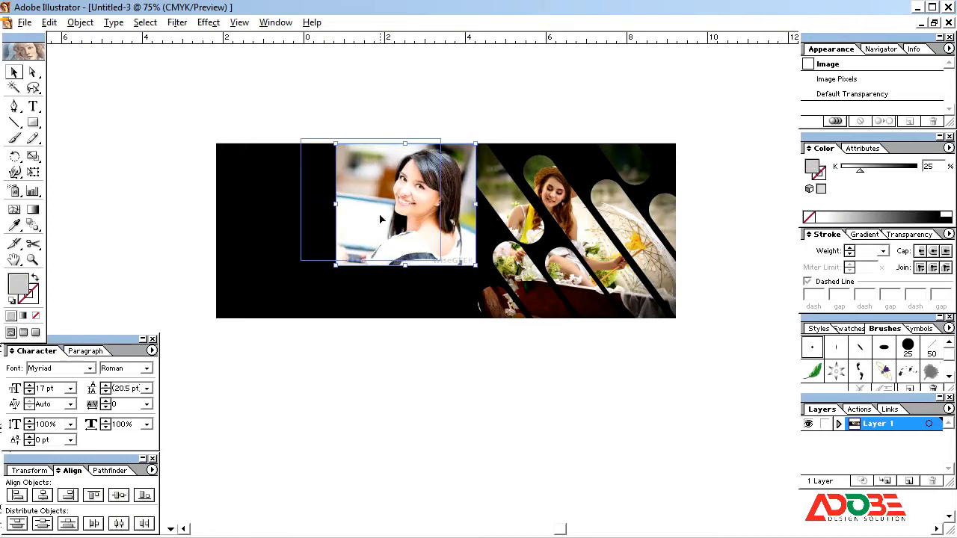
Move the portrait photo partly off the wide grey bar and bring the bar to the front.
drag(380, 218, 366, 263)
click(455, 226)
click(383, 285)
click(357, 154)
key(ctrl+shift+bracketright)
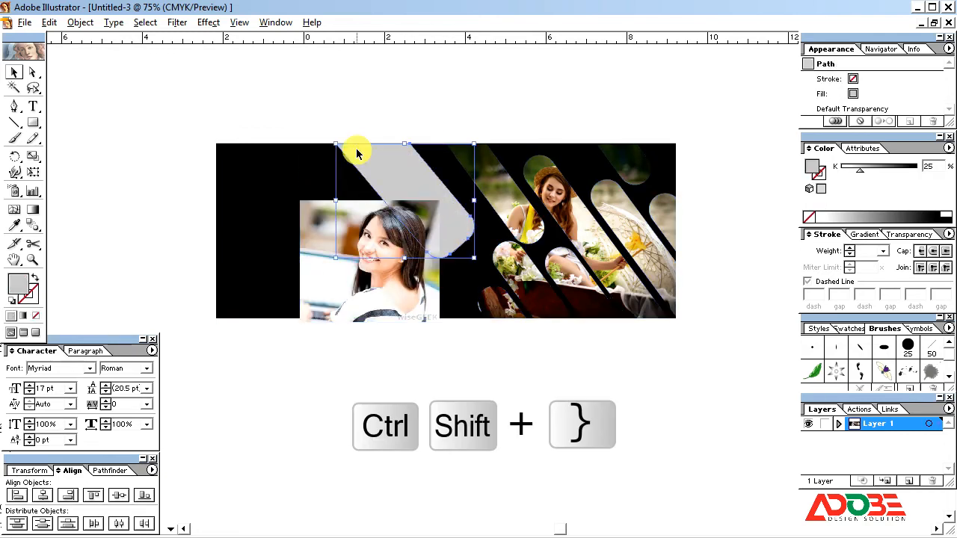
Move the portrait photo back behind the wide bar so it covers the bar's width, with their top edges aligned.
drag(342, 312, 352, 288)
shift+click(378, 156)
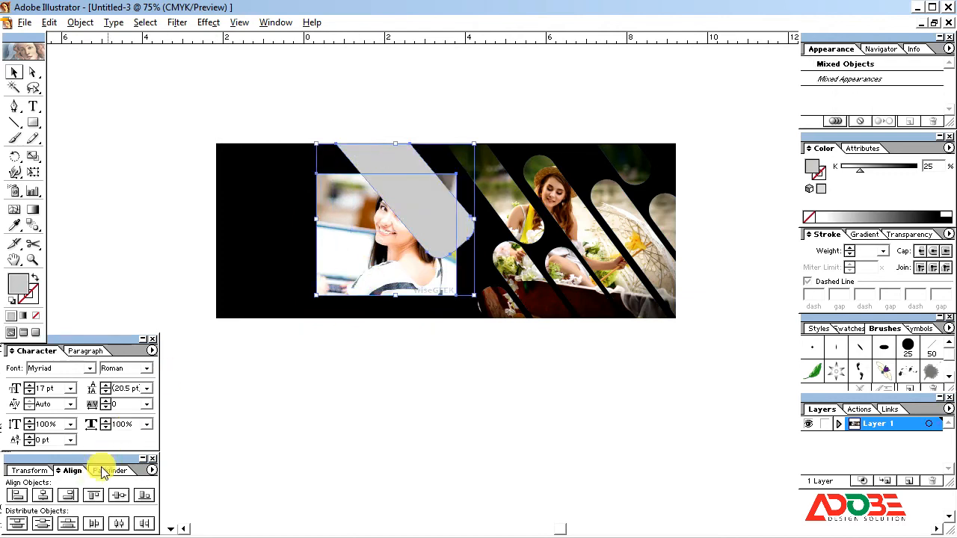
click(94, 496)
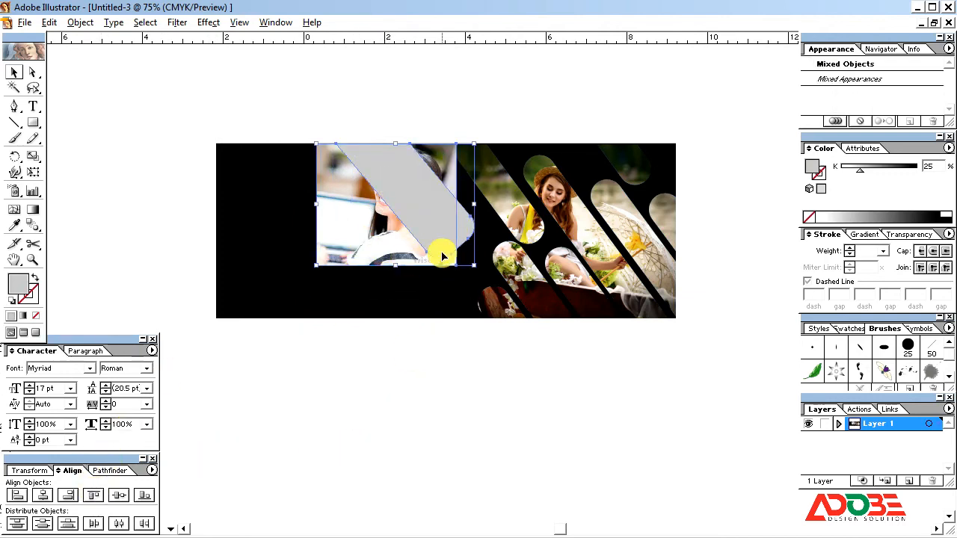
click(421, 388)
click(366, 257)
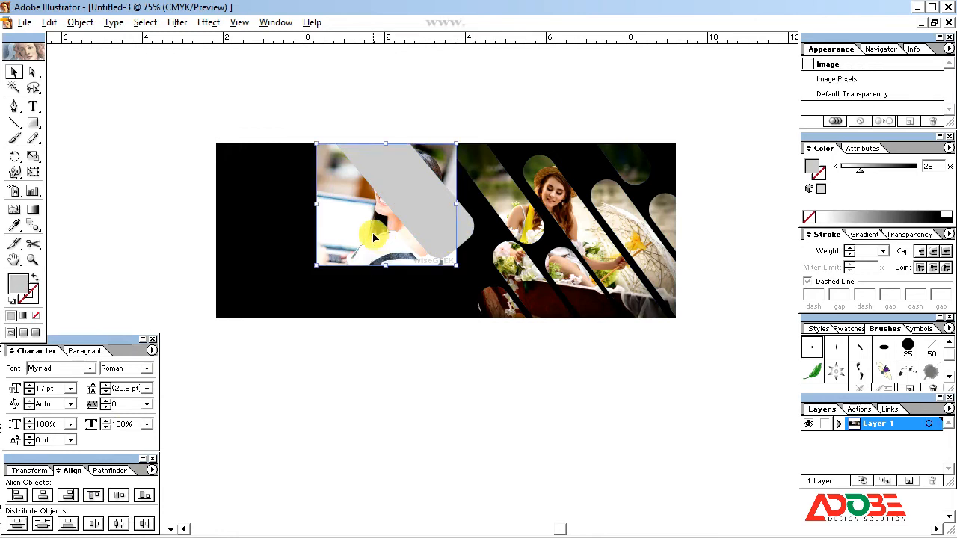
drag(372, 229, 390, 235)
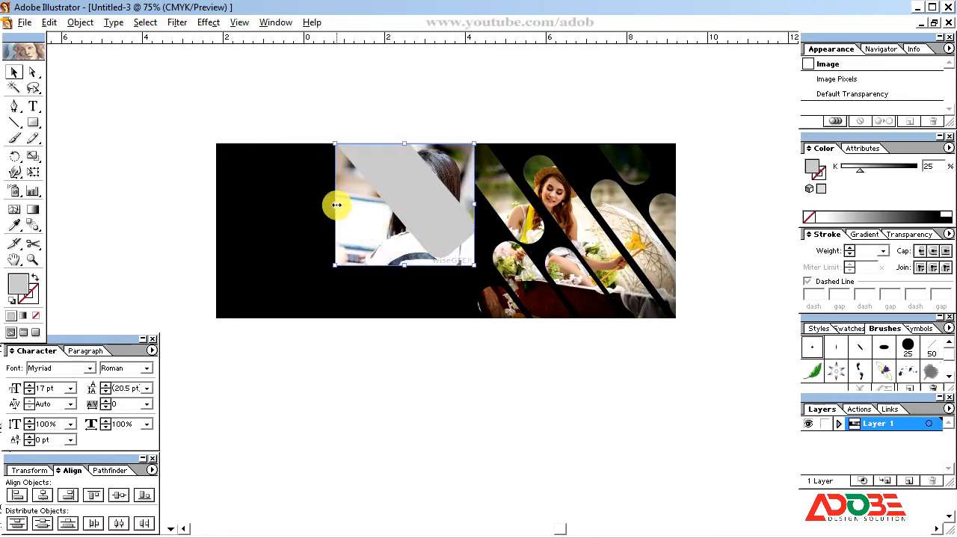
Make a clipping mask from the wide bar and the portrait photo, and clear the selection.
shift+click(403, 200)
right_click(405, 201)
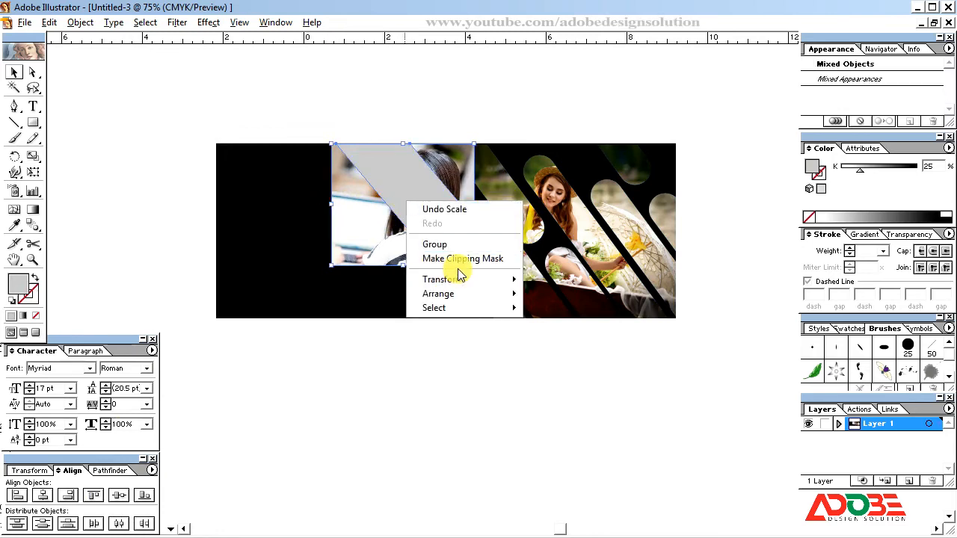
click(422, 266)
click(447, 385)
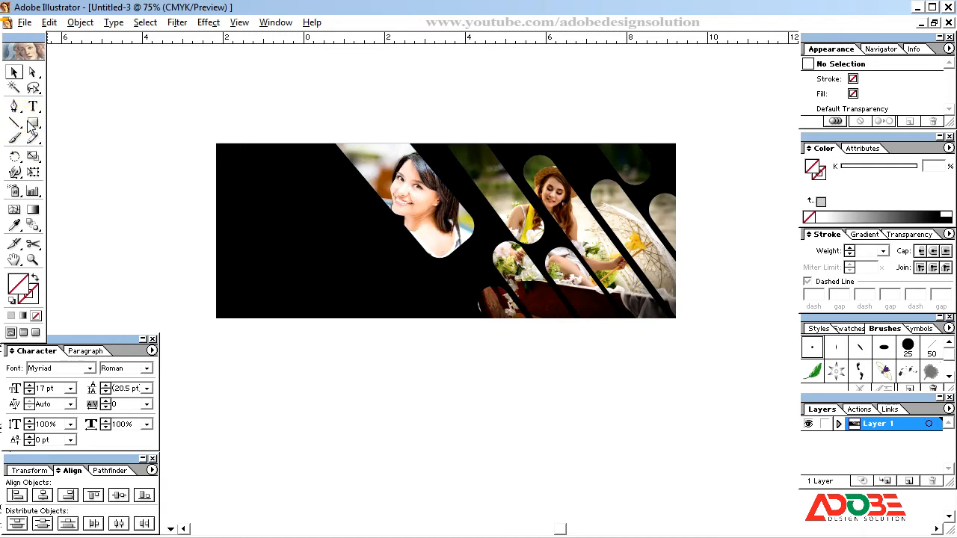
Draw a thin vertical rounded rectangle beside the banner's left edge and tilt it diagonally to the left.
drag(30, 127, 73, 129)
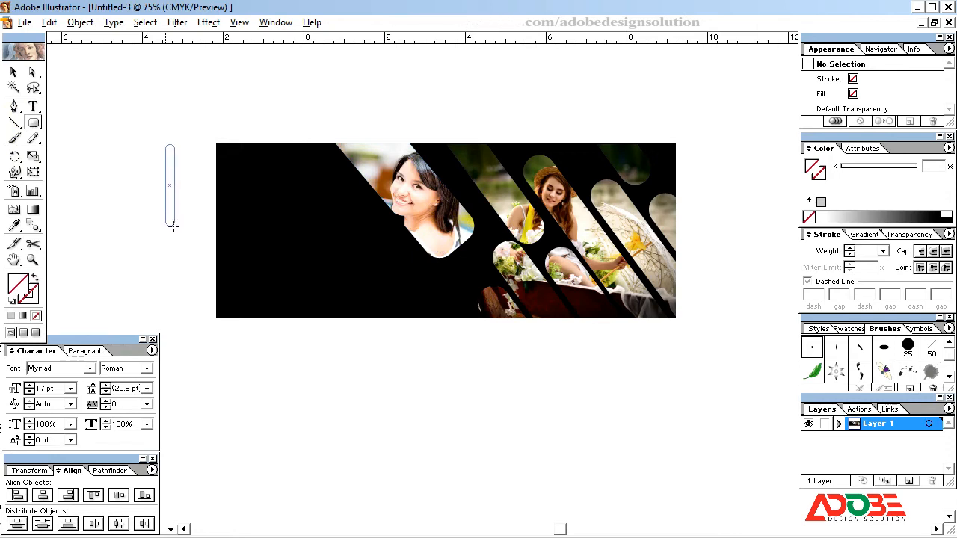
click(14, 72)
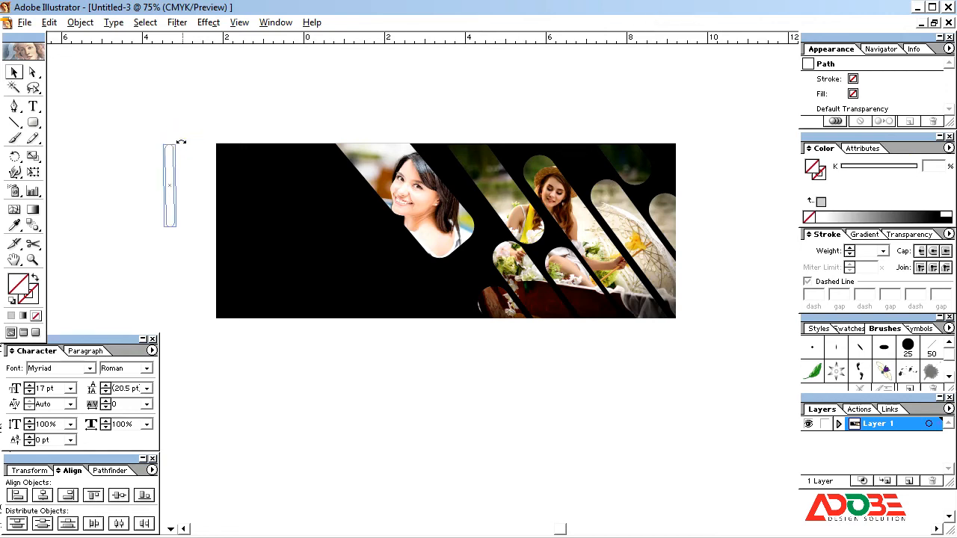
drag(180, 142, 162, 130)
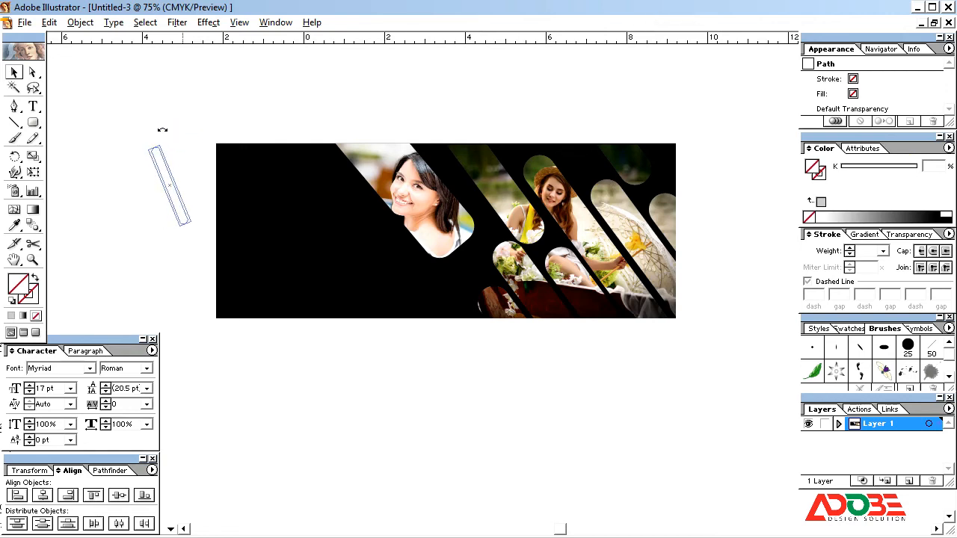
Give the thin rounded bar a white fill and no stroke.
click(11, 300)
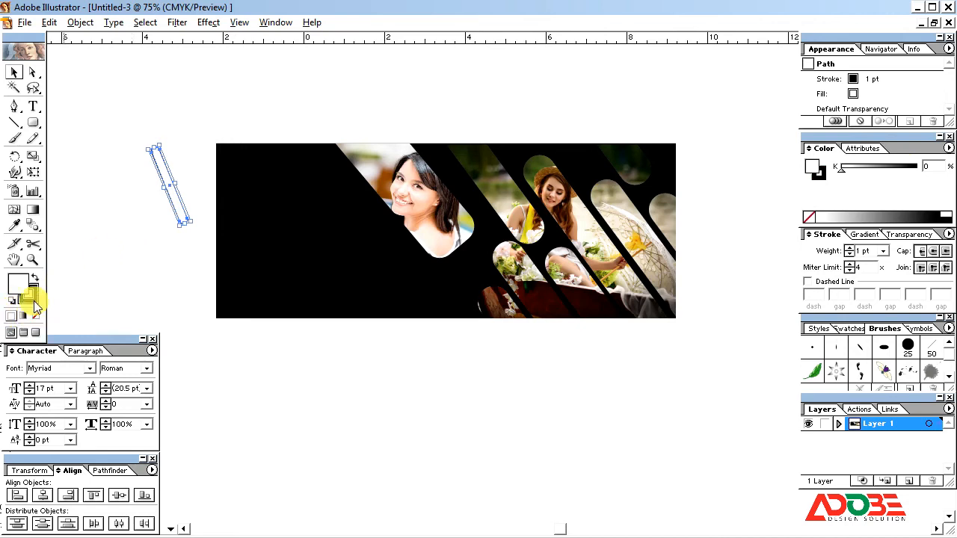
click(34, 301)
click(36, 315)
click(118, 249)
click(177, 196)
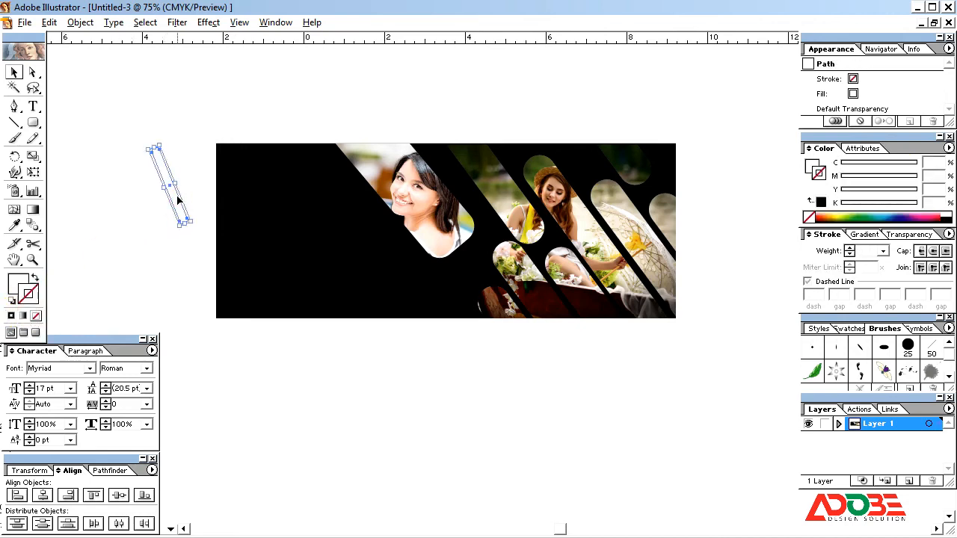
Place the white bar across the banner's top edge near its left corner, duplicate it alongside, and nudge both bars left.
mouse_move(265, 170)
mouse_down()
mouse_move(261, 150)
mouse_move(252, 160)
mouse_up()
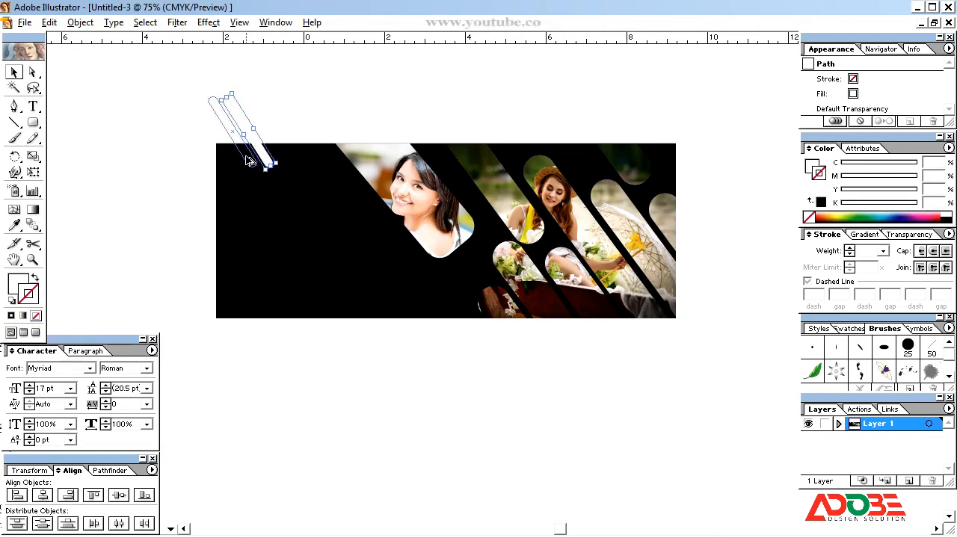
drag(249, 160, 255, 154)
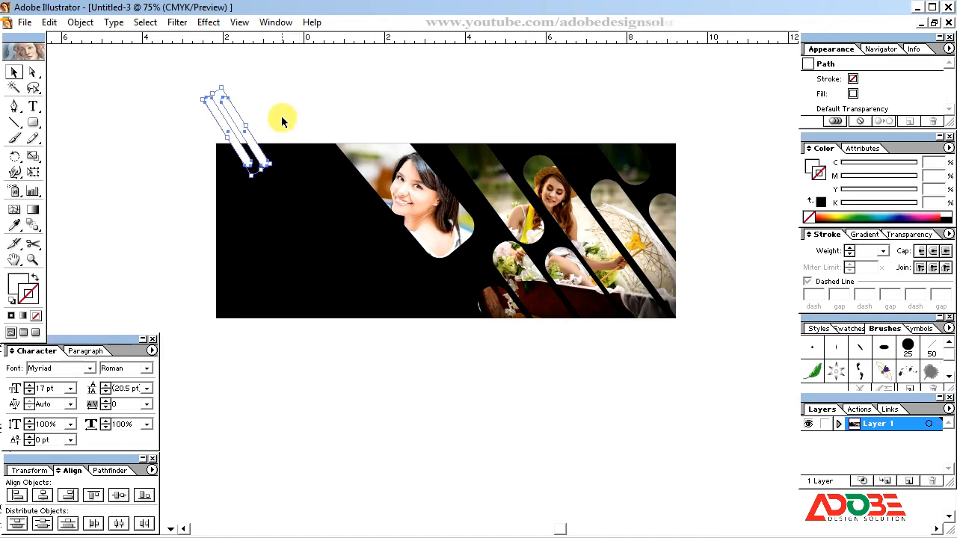
key(Left)
key(Left)
key(Left)
key(Left)
key(Left)
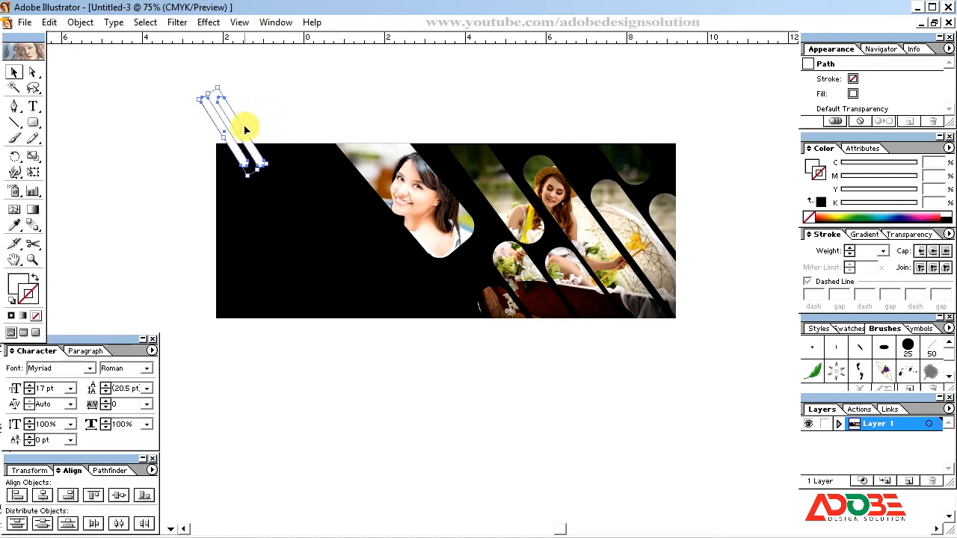
Enlarge the two white bars slightly and keep both selected at the banner's upper-left corner.
drag(267, 164, 275, 177)
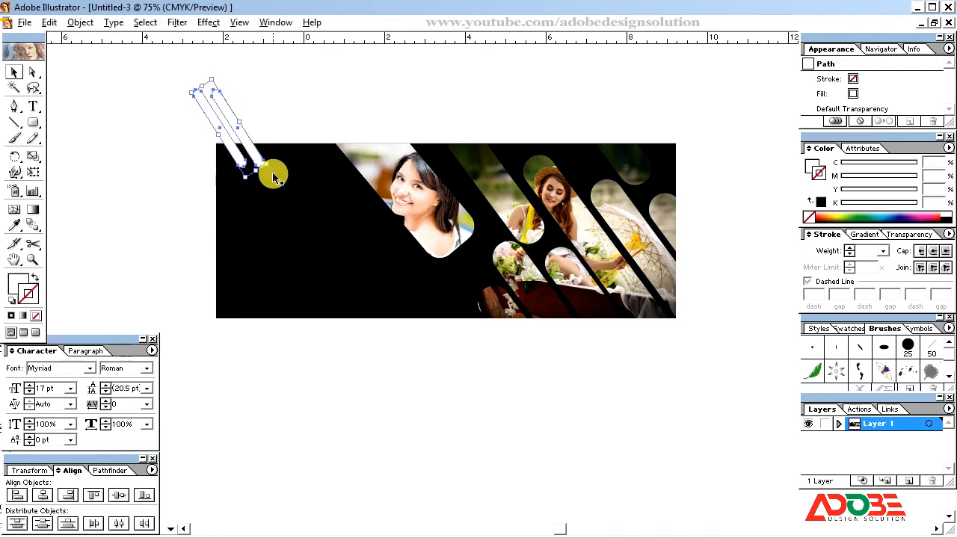
click(283, 114)
drag(256, 105, 178, 138)
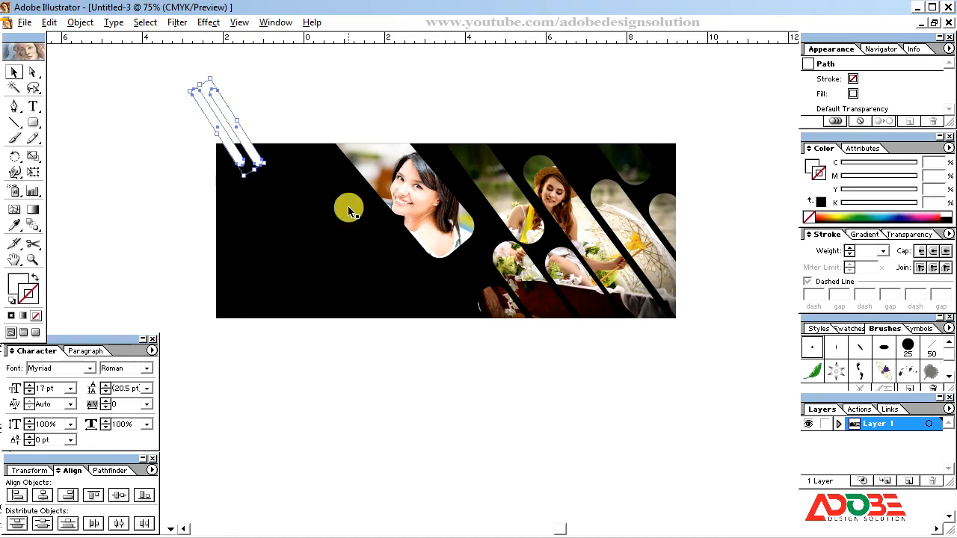
Copy the black background, paste it in front, and add the two white bars to the selection.
click(269, 293)
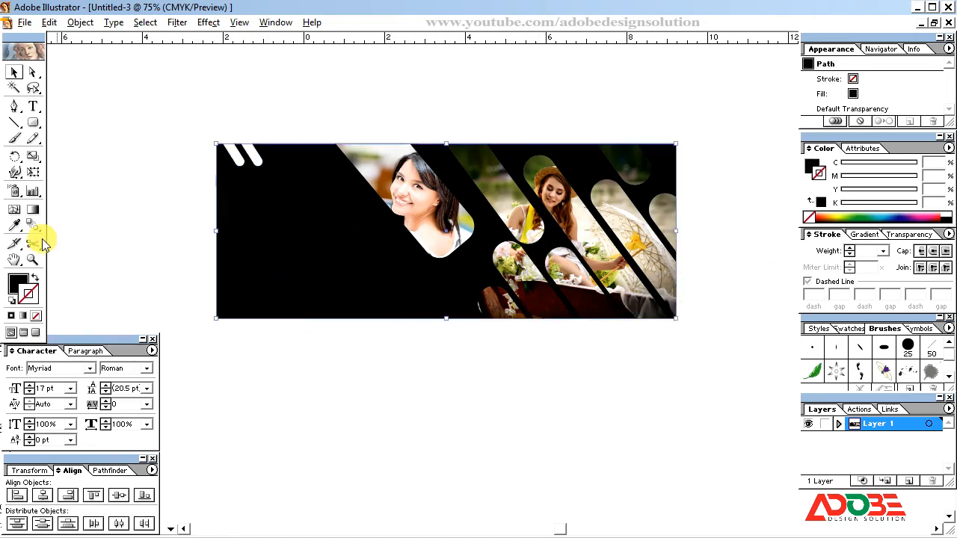
click(49, 23)
click(75, 88)
click(49, 23)
click(93, 118)
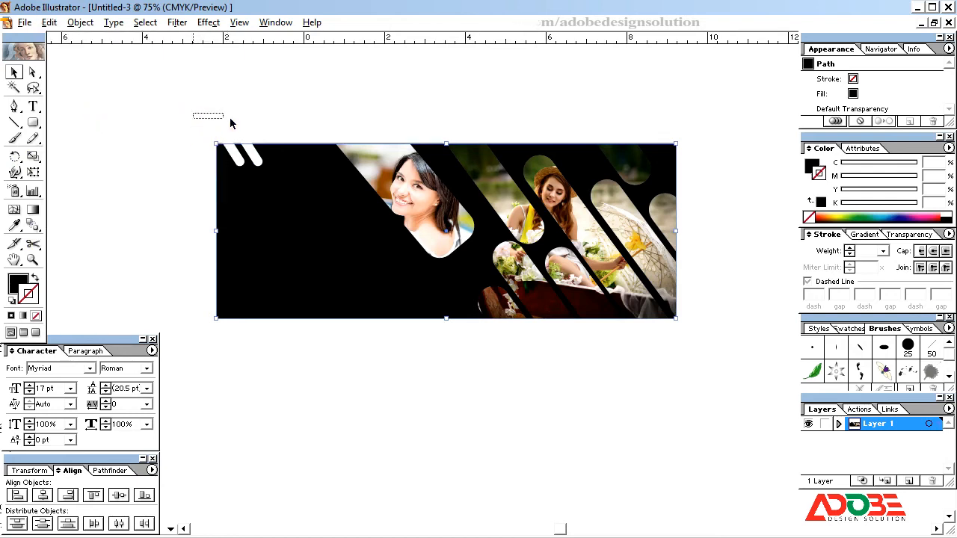
drag(269, 137, 269, 138)
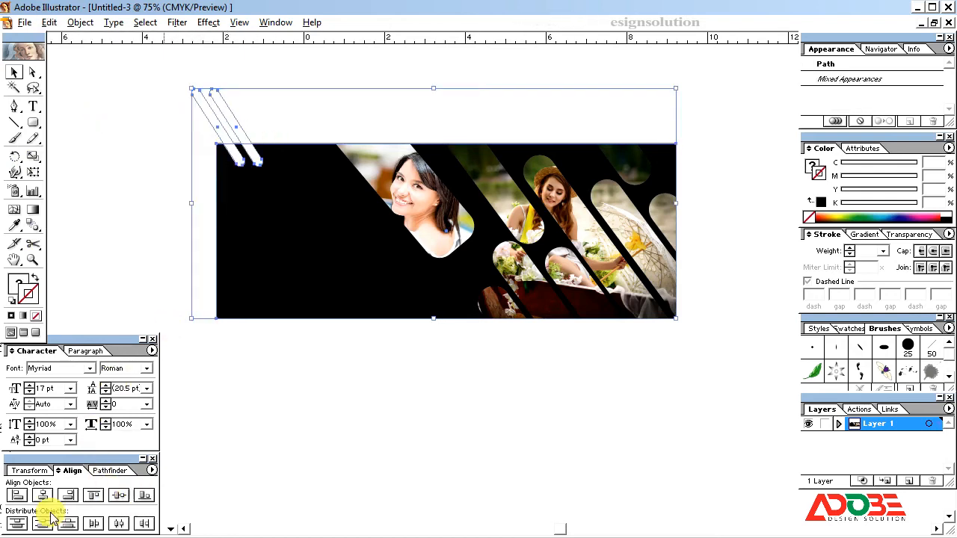
Trim the white bars to the banner by dividing them with the background copy, ungrouping, and deleting the leftover pieces.
click(130, 470)
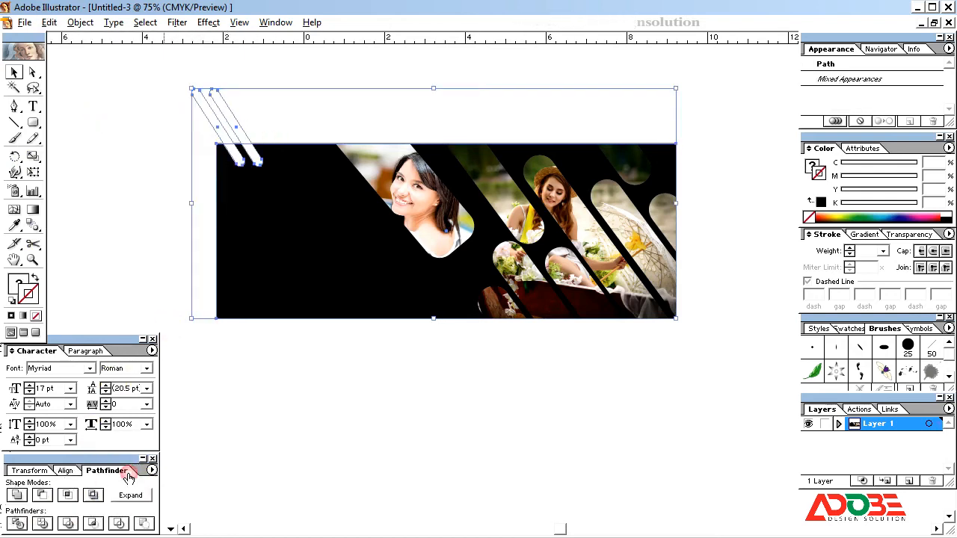
click(18, 525)
right_click(258, 252)
click(273, 297)
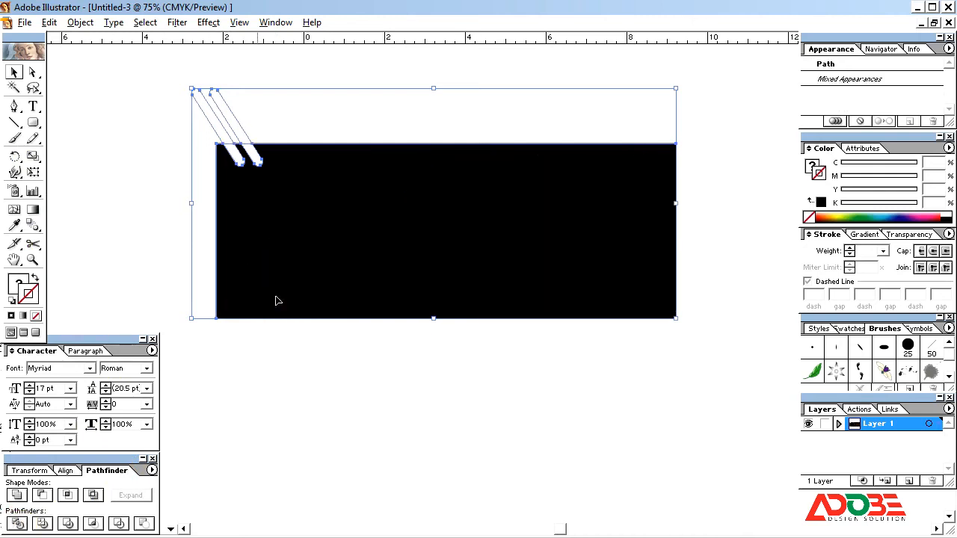
mouse_move(254, 197)
mouse_down()
mouse_move(243, 163)
mouse_move(258, 161)
mouse_up()
key(Delete)
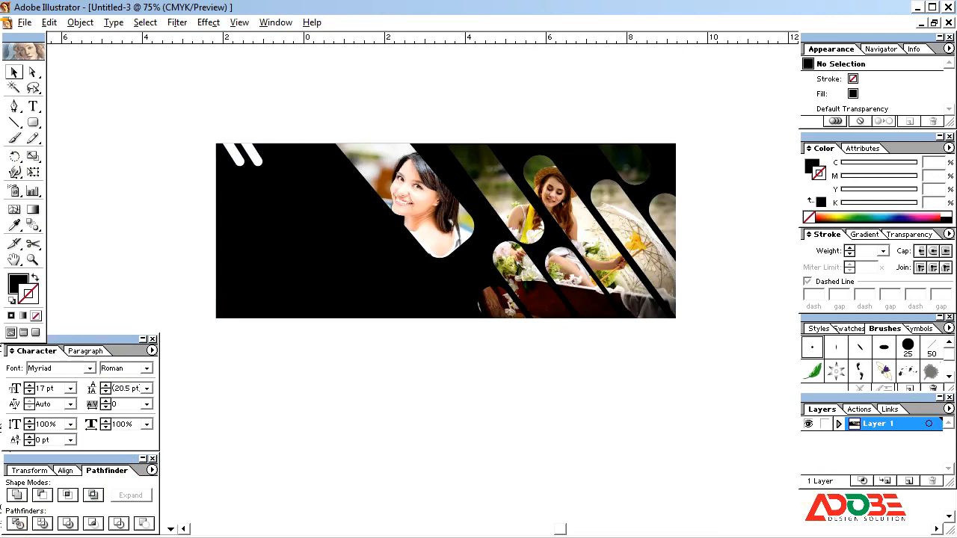
Nudge the outer white bar at the banner's upper-left corner five increments right, closer to its neighbour.
click(255, 161)
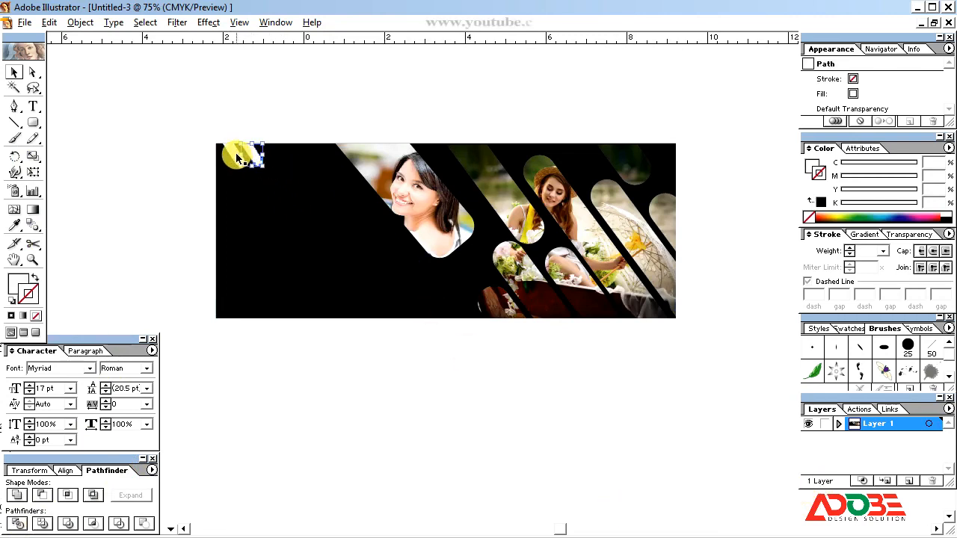
click(231, 149)
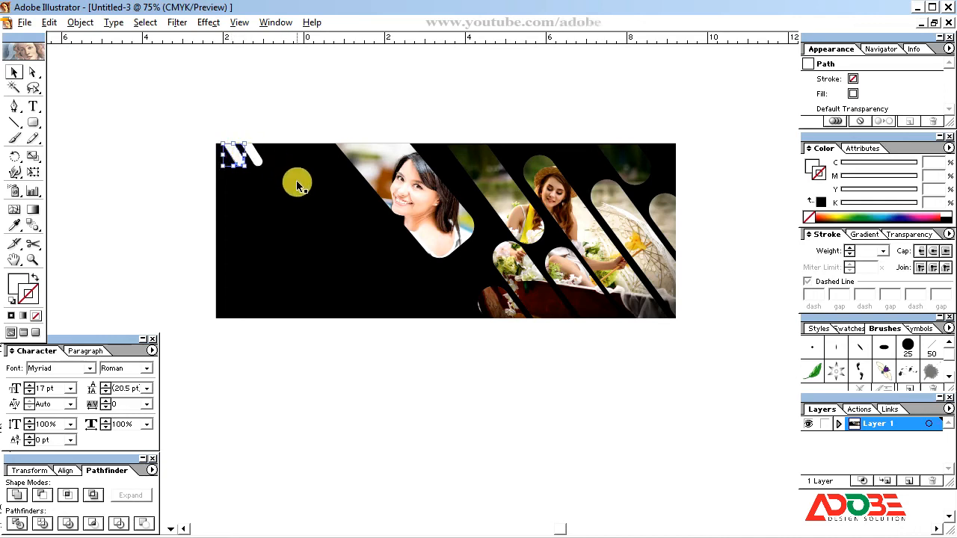
key(Right)
key(Right)
key(Right)
key(Right)
key(Right)
click(284, 109)
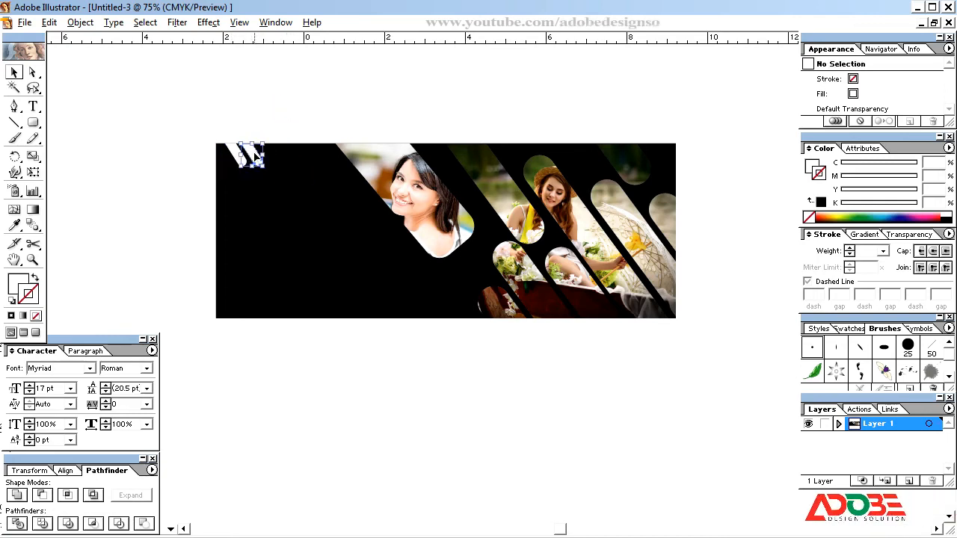
Fill the inner corner bar with red in CMYK mode, using 100% magenta and 100% yellow.
click(256, 157)
click(809, 166)
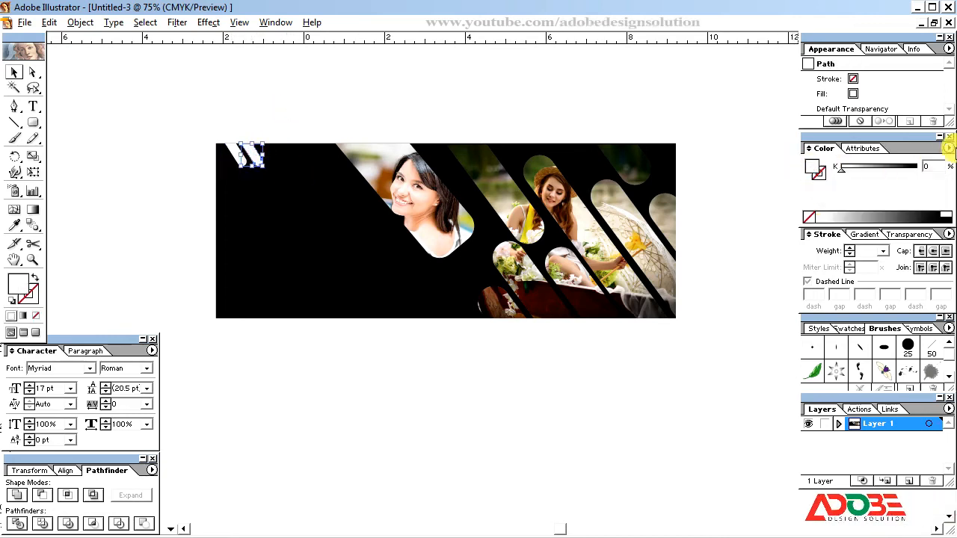
click(947, 148)
click(826, 212)
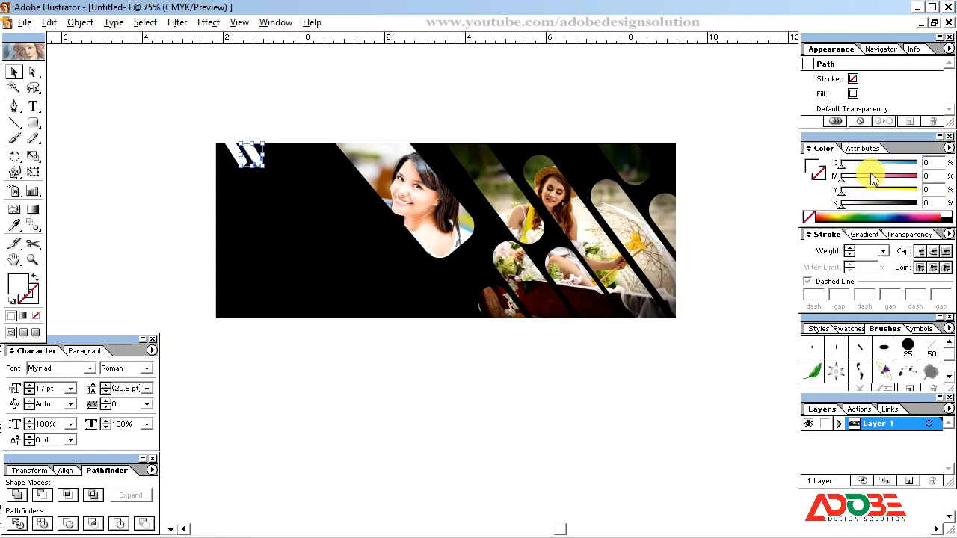
drag(841, 177, 954, 189)
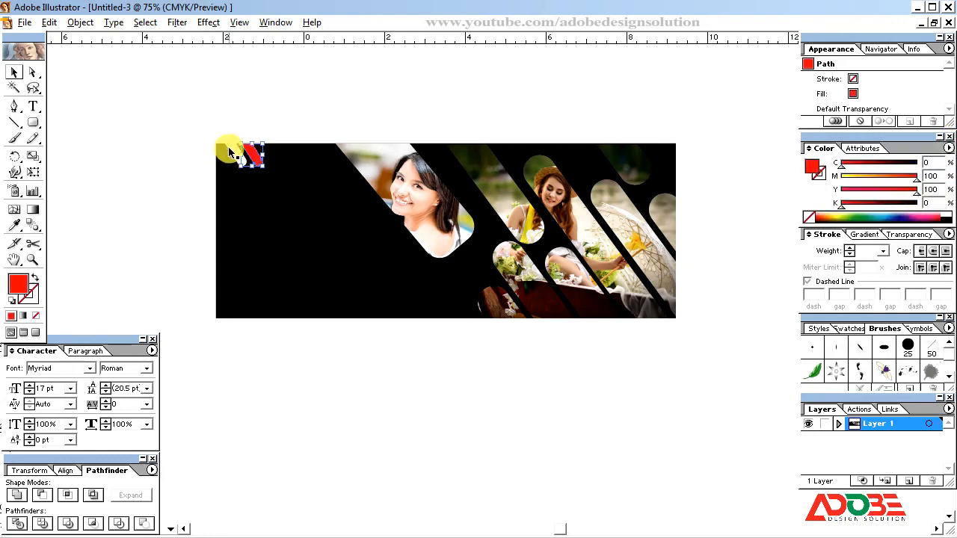
Fill the outer corner bar with orange-red in CMYK mode, using 78% magenta and 100% yellow.
click(227, 148)
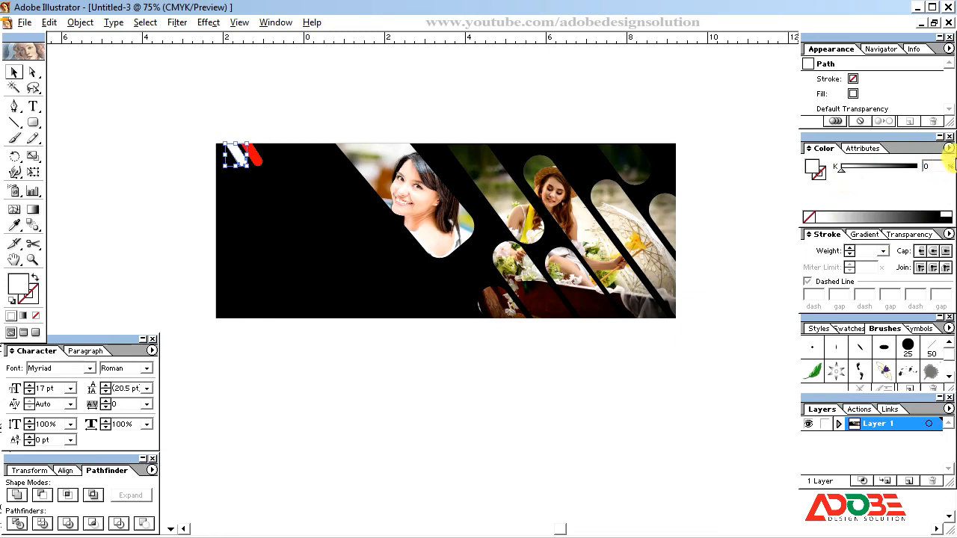
click(948, 148)
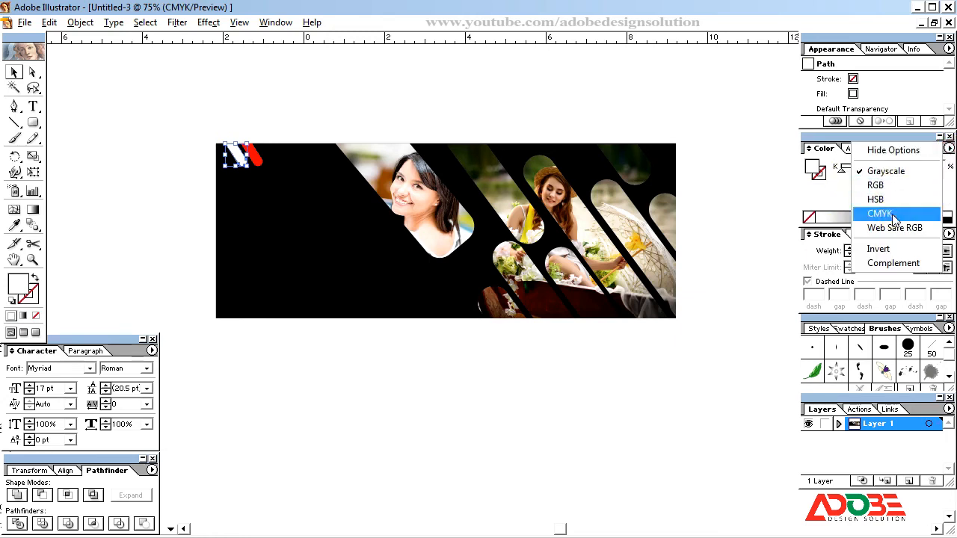
click(892, 213)
click(937, 175)
text(100)
key(Return)
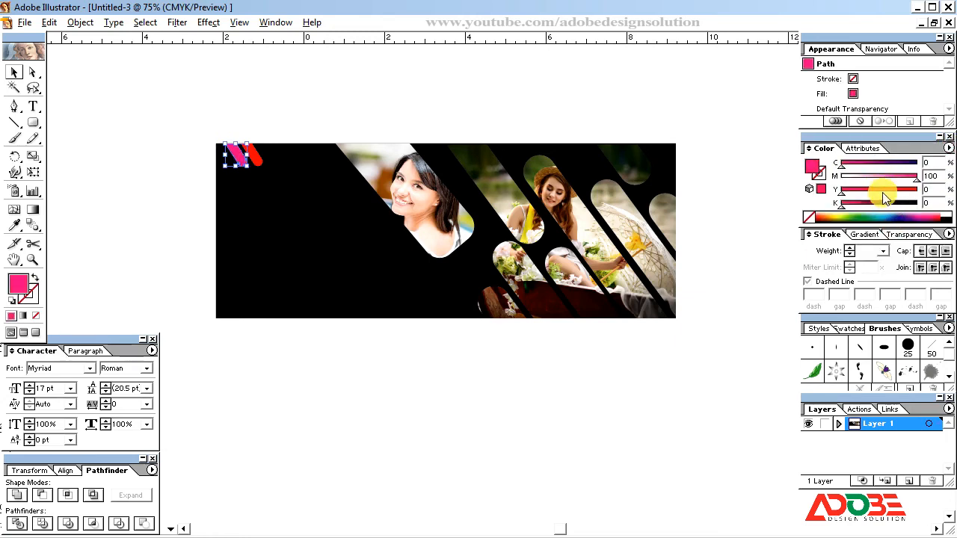
drag(884, 189, 916, 190)
click(879, 176)
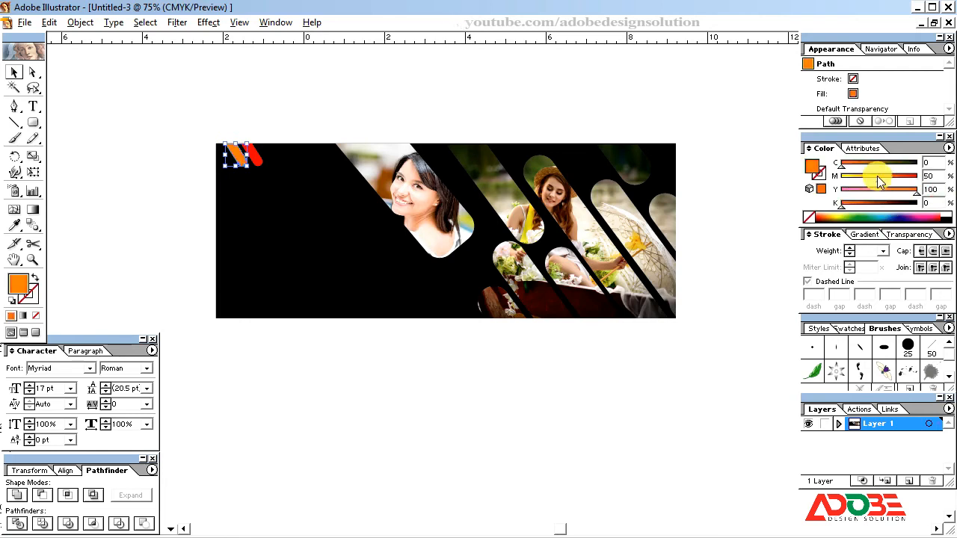
drag(888, 179, 899, 178)
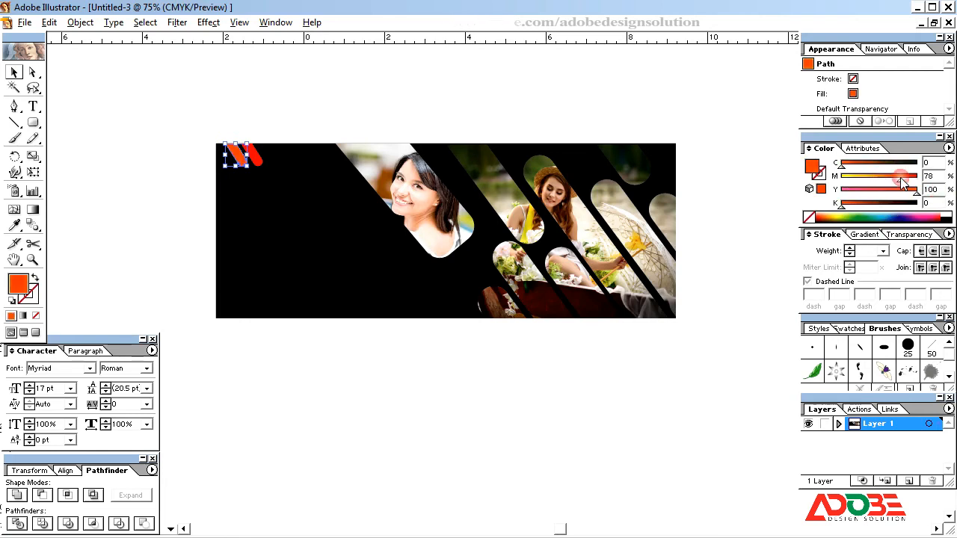
click(291, 117)
click(252, 154)
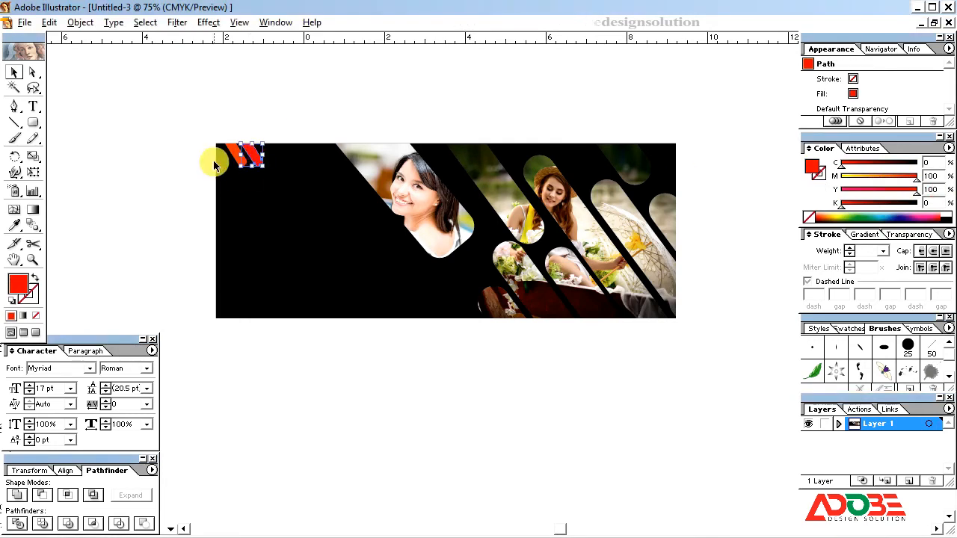
click(158, 119)
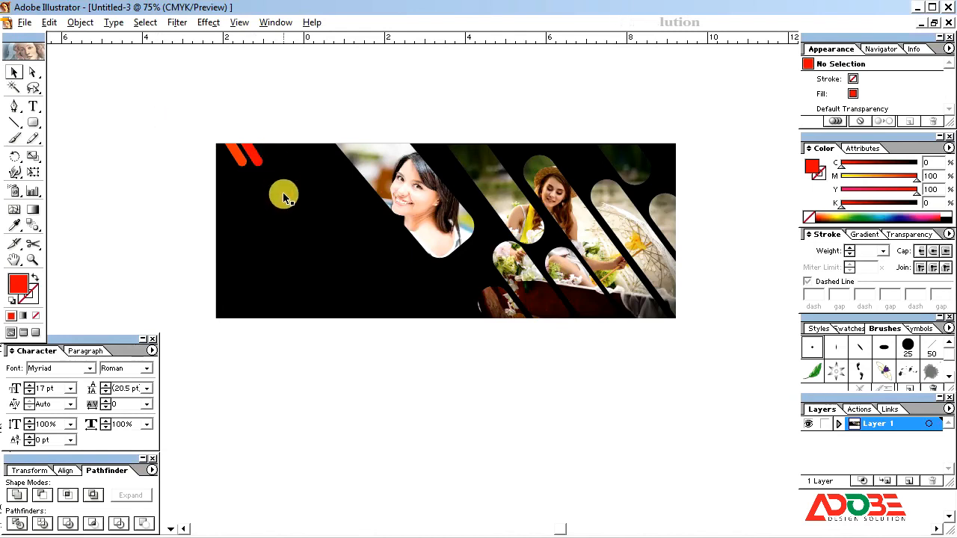
Duplicate the two coloured bars to the lower middle of the banner and rotate the copy 180°.
click(252, 151)
click(233, 154)
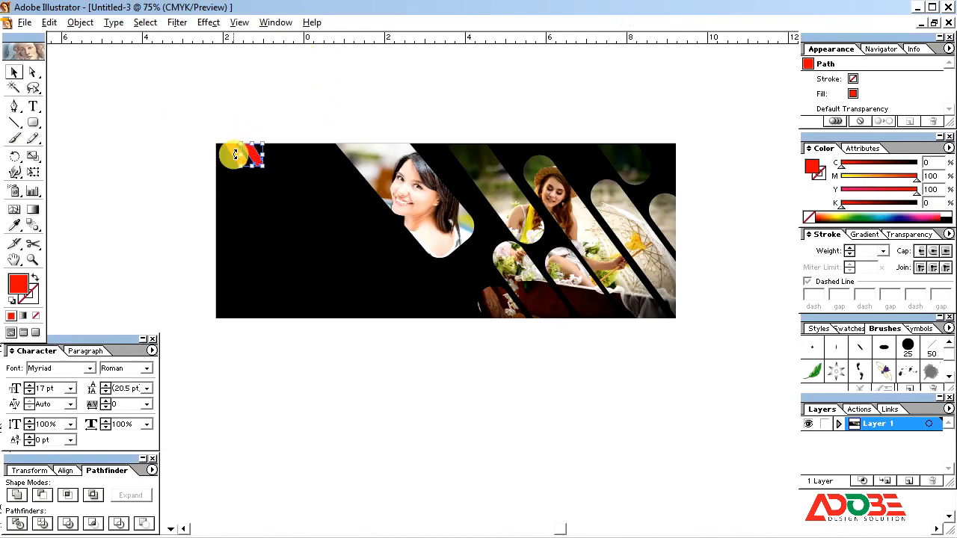
drag(234, 149, 373, 282)
click(237, 154)
shift+click(255, 155)
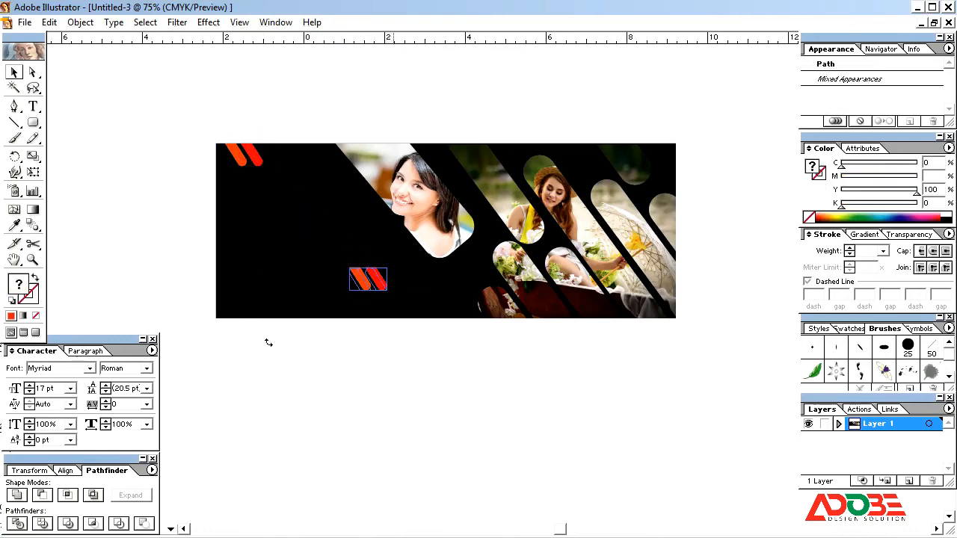
Align the copied bars with the bottom edge of the black background.
shift+click(315, 302)
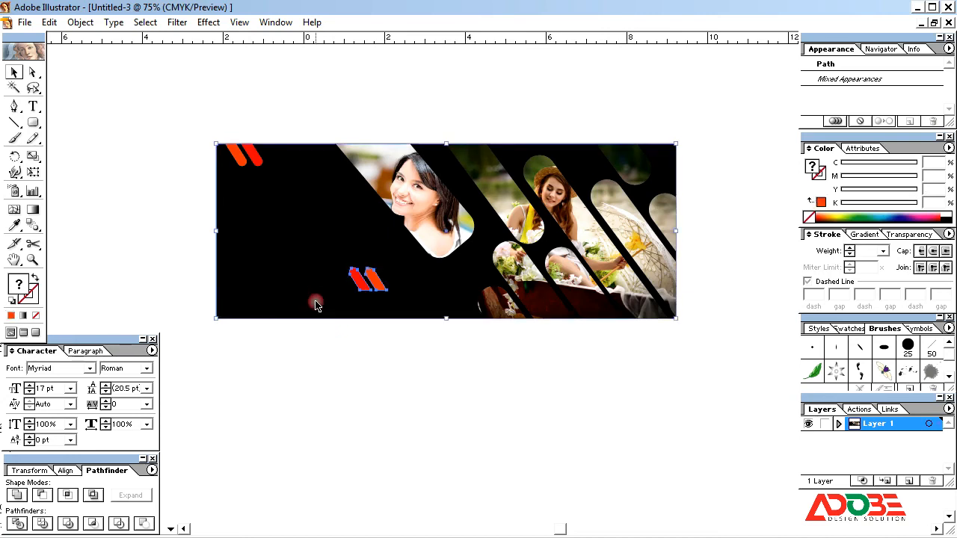
click(65, 470)
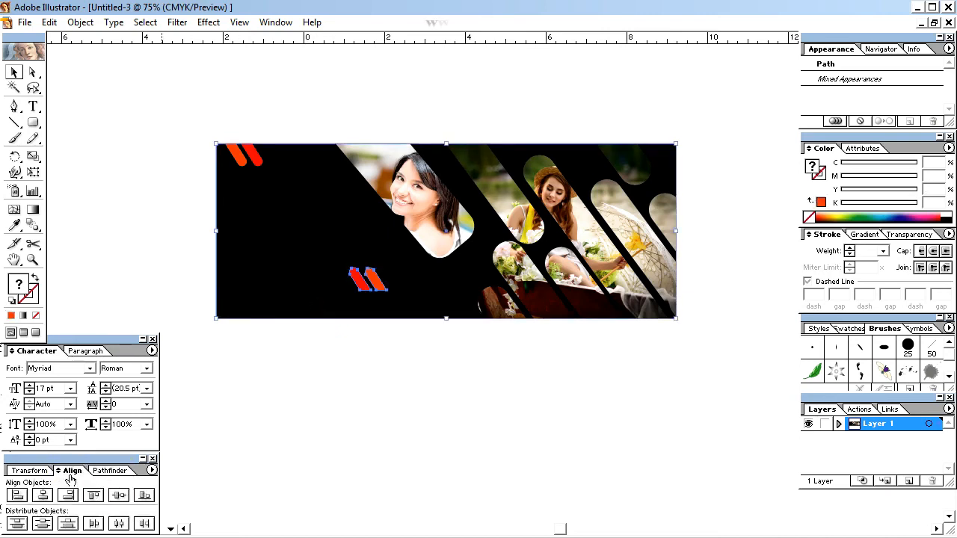
click(145, 496)
click(346, 472)
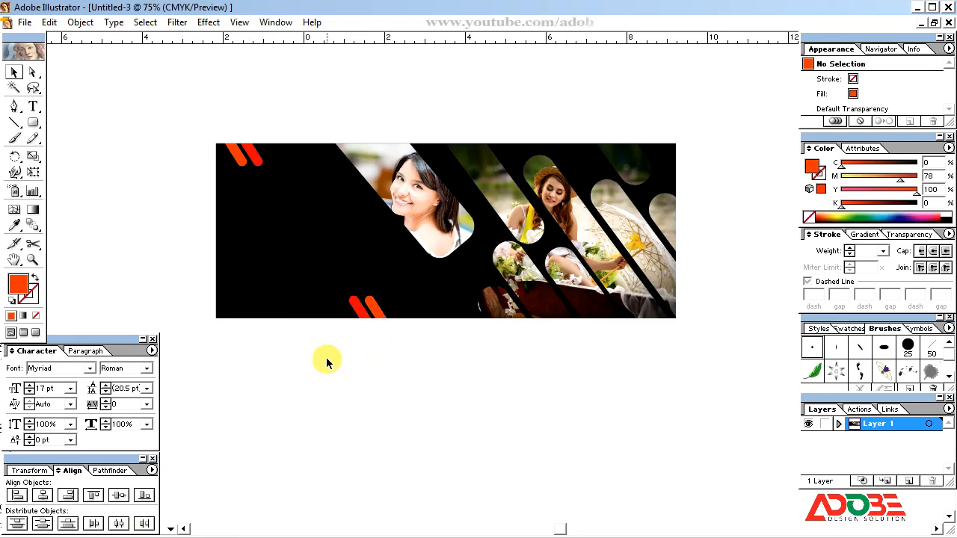
Add a two-line title above the banner reading "FACEBOOK" and "COVER DESIGN".
click(33, 112)
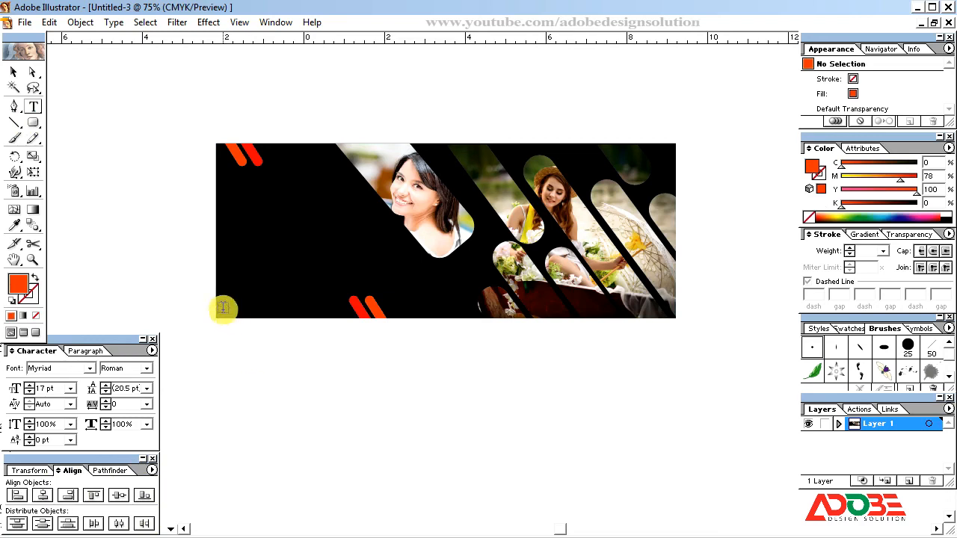
click(251, 101)
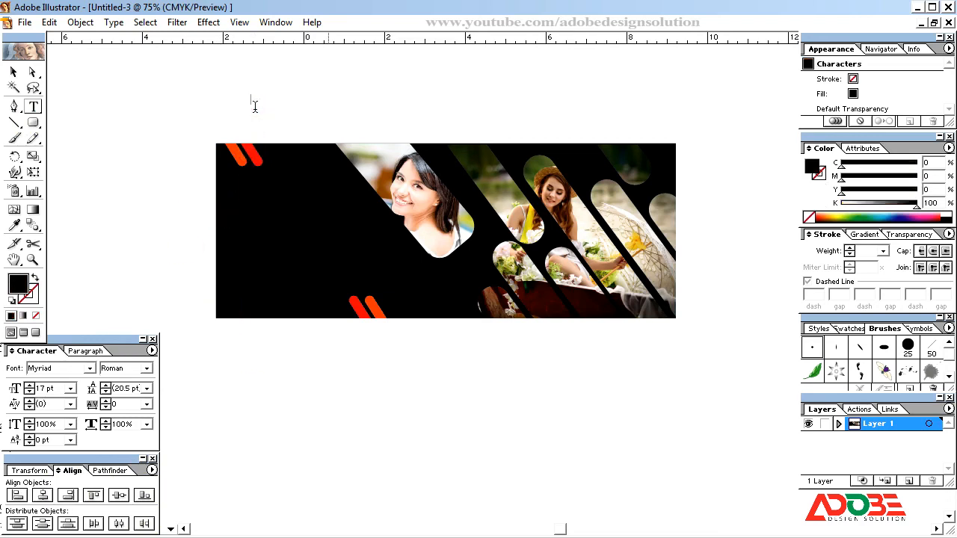
text(FFdf)
click(19, 77)
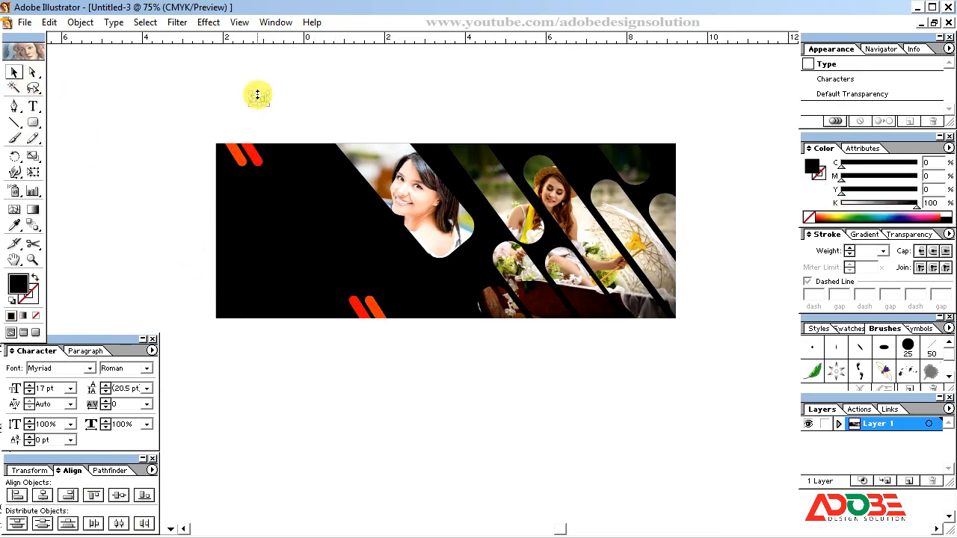
double_click(258, 101)
text(FACEBOO)
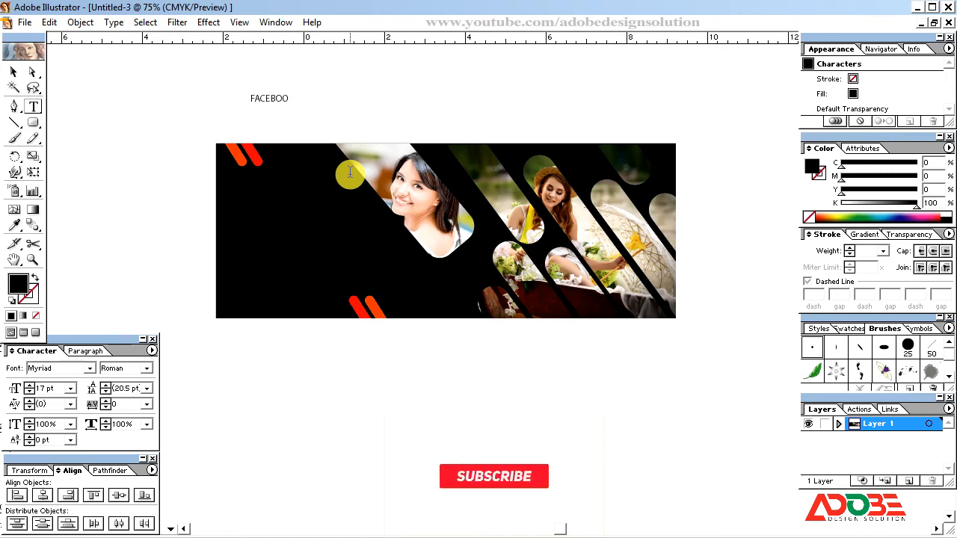
text(K)
key(Return)
text(COVER DESIGN)
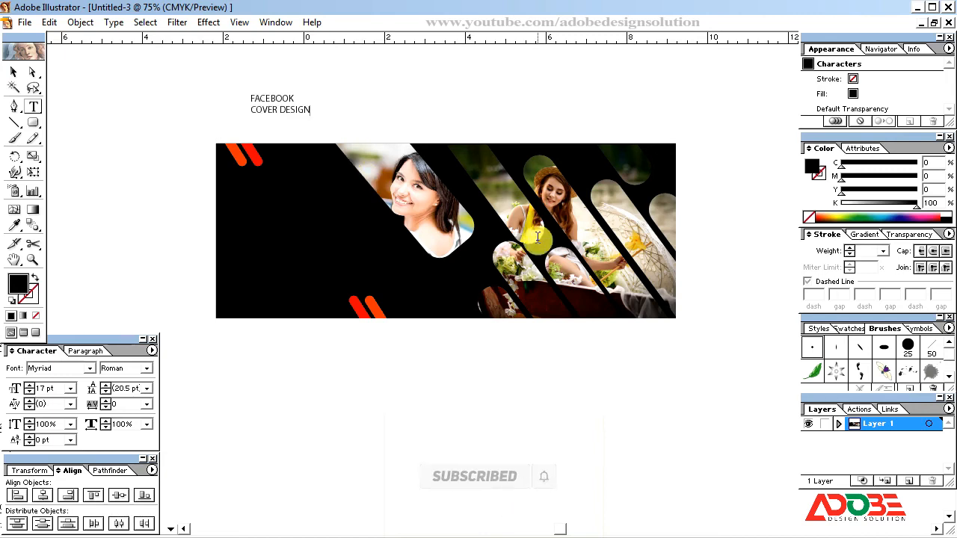
key(Escape)
Move the title onto the black area below the upper bars, enlarge it to about 21.7 pt, and fill it white.
drag(287, 112, 301, 219)
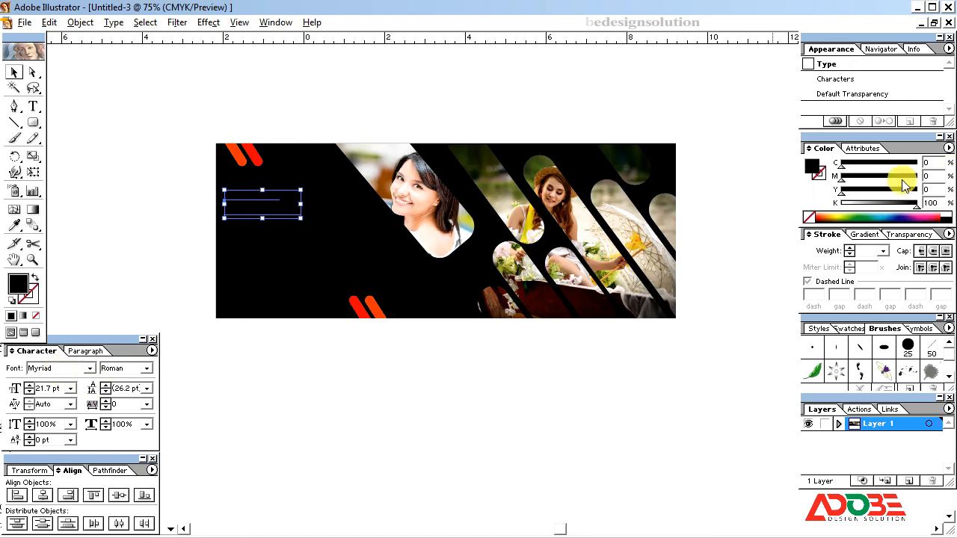
drag(861, 203, 841, 203)
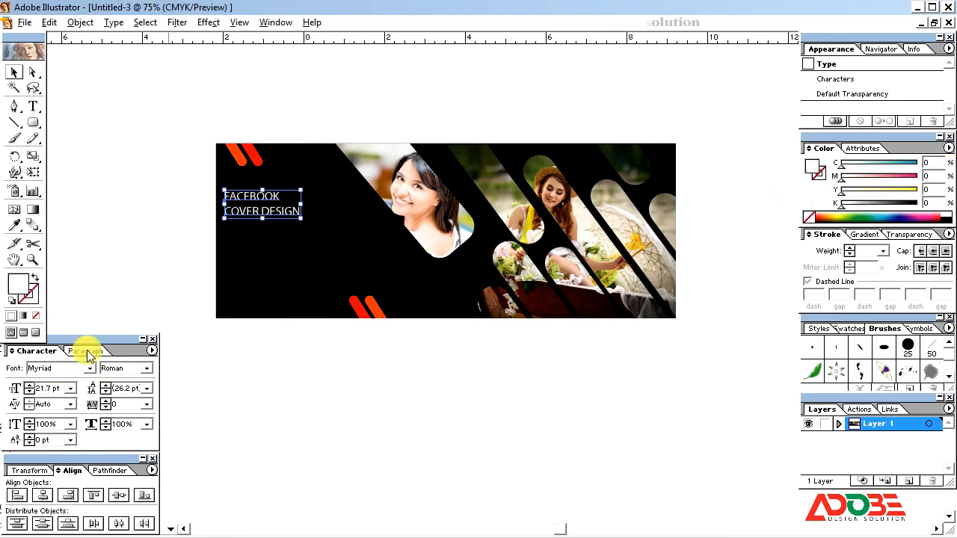
Set the title in Rockwell Condensed Bold at 28 pt, stretch it to about 112% width, and shift it slightly right.
click(39, 368)
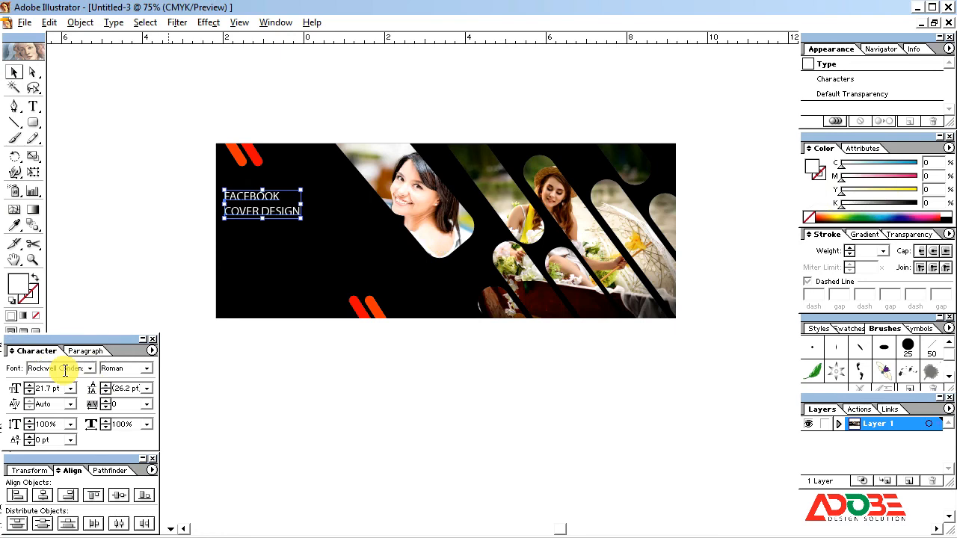
key(Return)
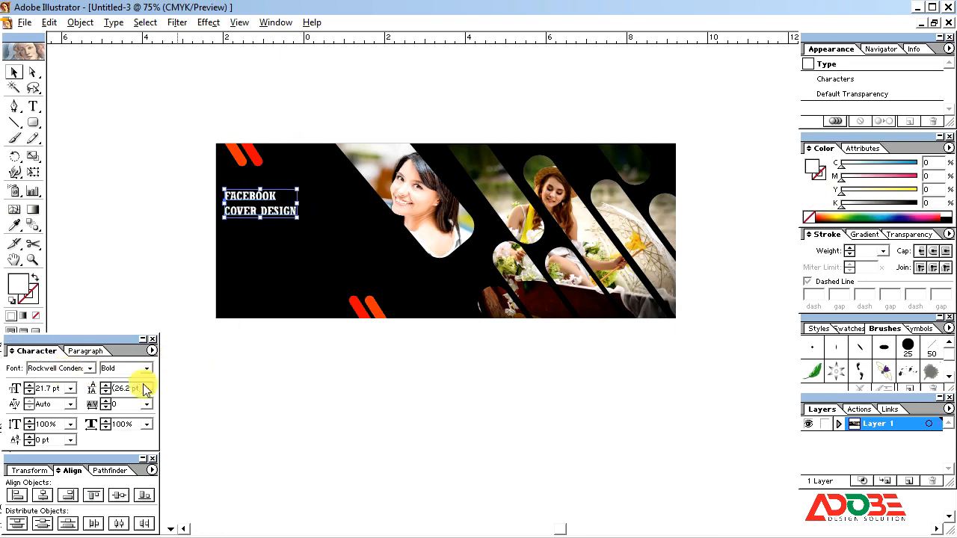
click(43, 387)
text(2)
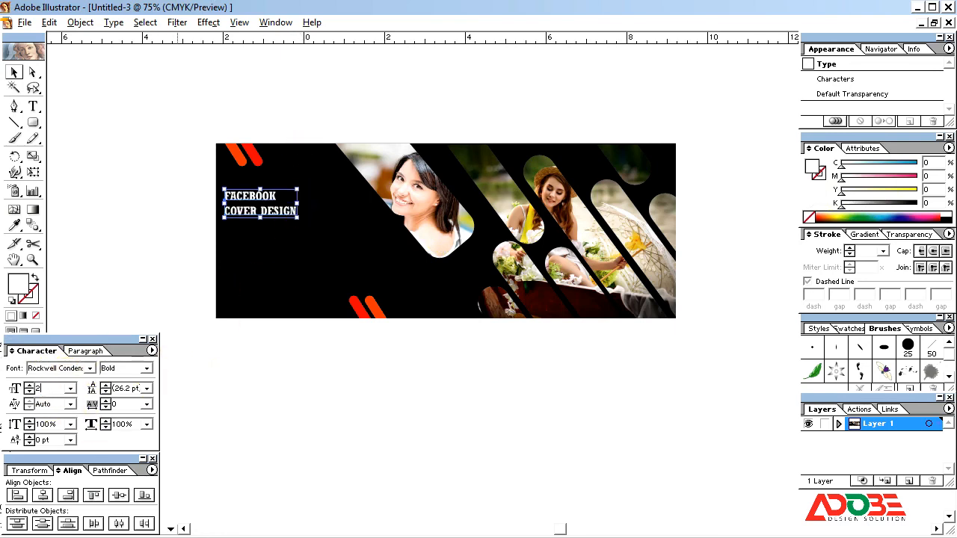
text(8)
key(Return)
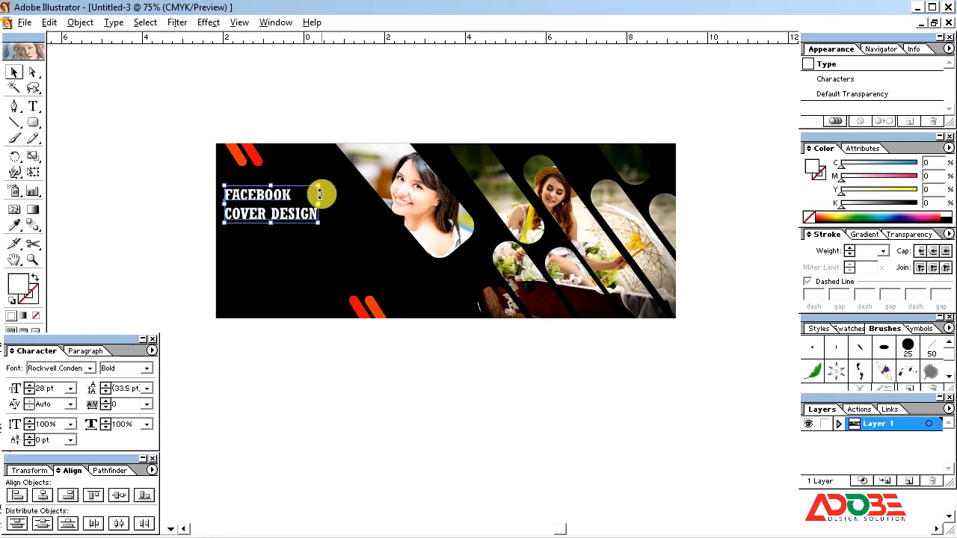
mouse_move(319, 200)
mouse_down()
mouse_move(329, 204)
mouse_move(299, 216)
mouse_move(307, 212)
mouse_up()
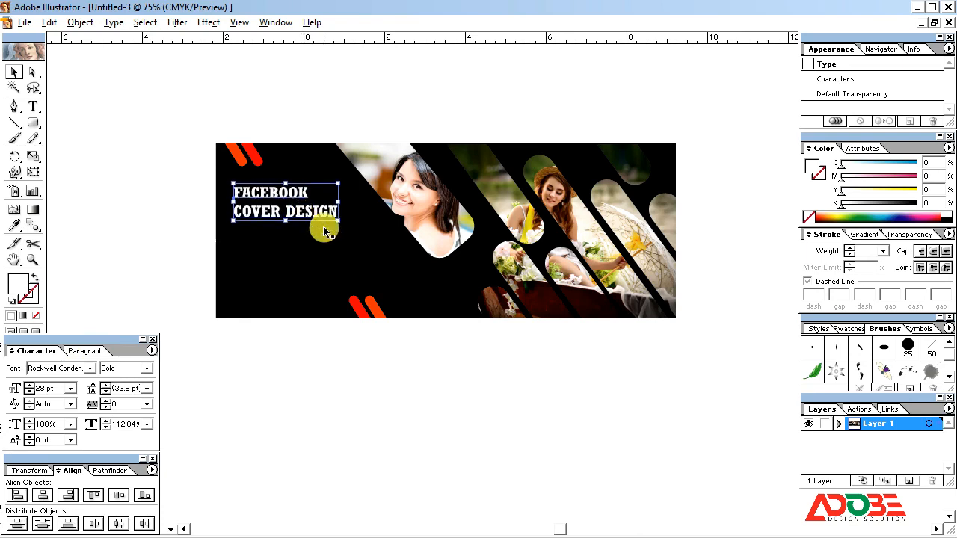
click(319, 442)
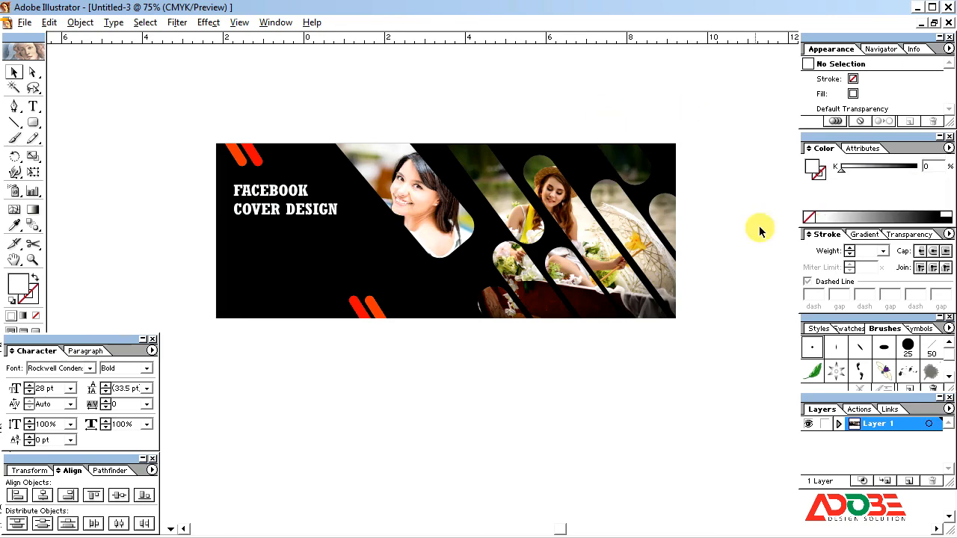
Cut the "To serve in an organization" paragraph from Cover photo.ai and paste it into the banner document.
key(ctrl+Tab)
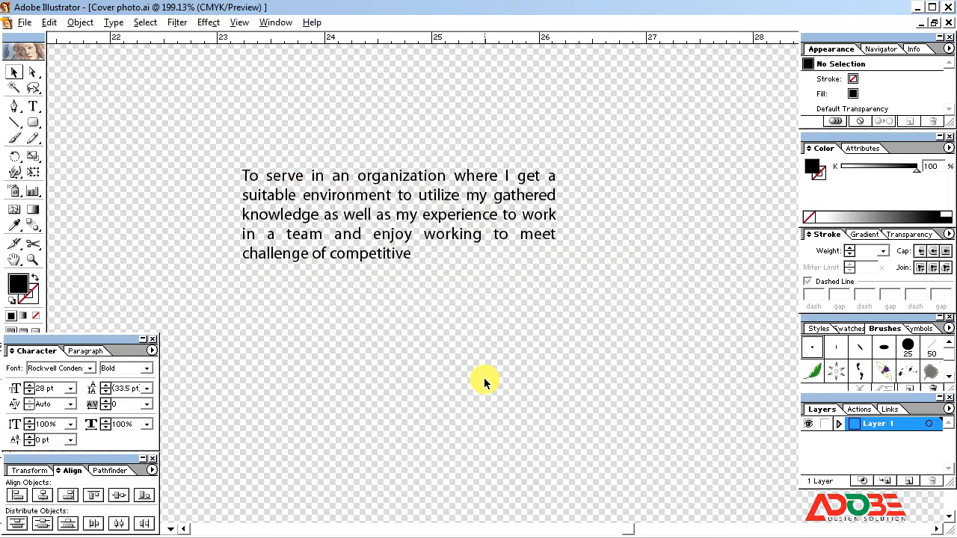
key(ctrl+x)
click(389, 200)
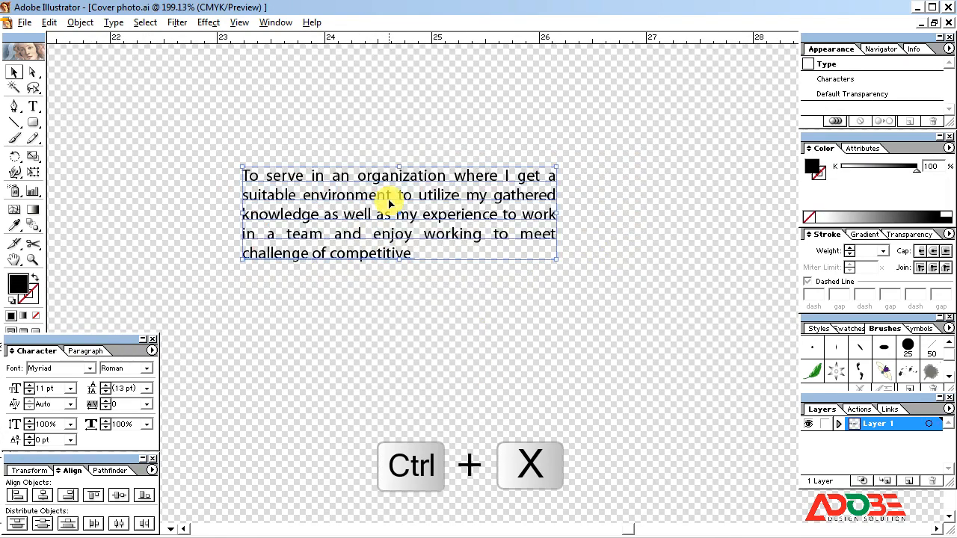
key(ctrl+x)
key(ctrl+Tab)
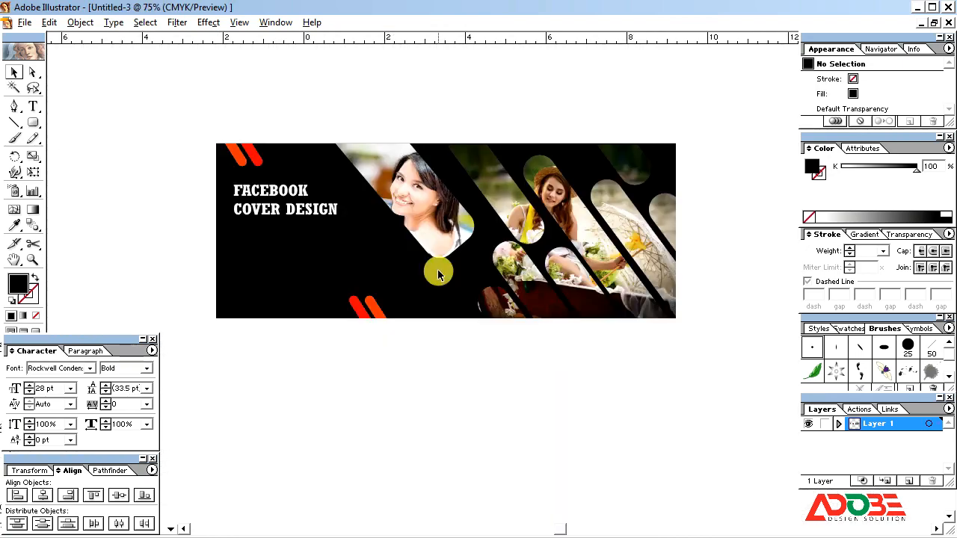
key(ctrl+v)
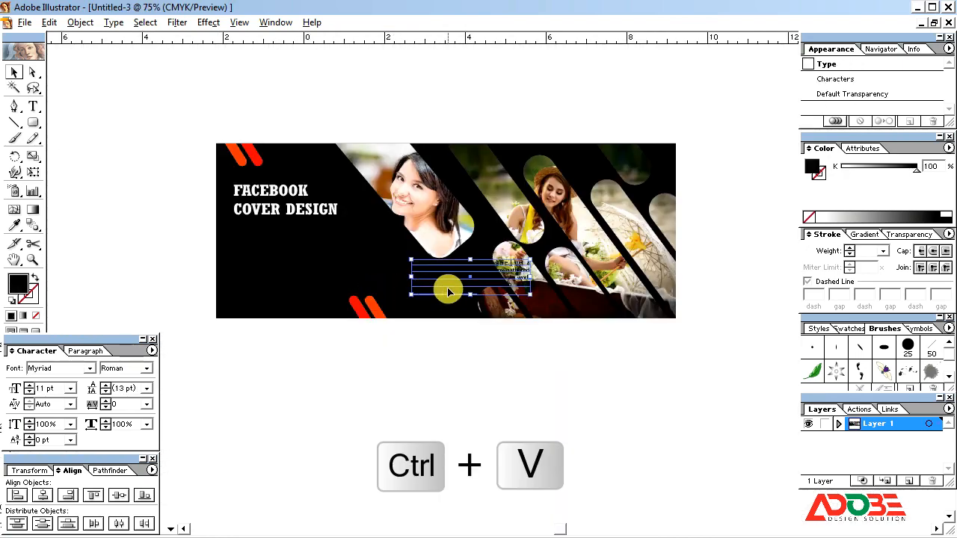
Move the pasted paragraph onto the black area directly below the title and fill its text white.
drag(452, 282, 278, 244)
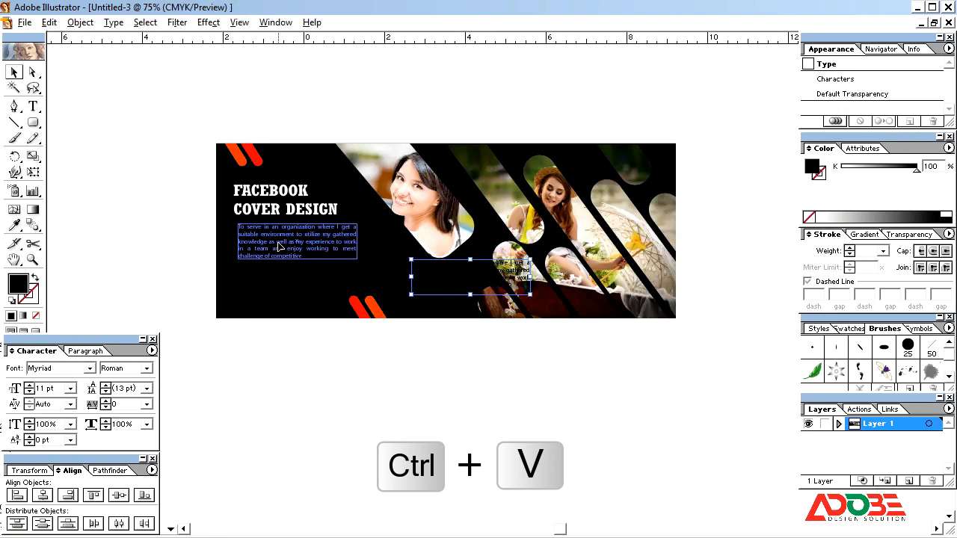
drag(882, 170, 836, 171)
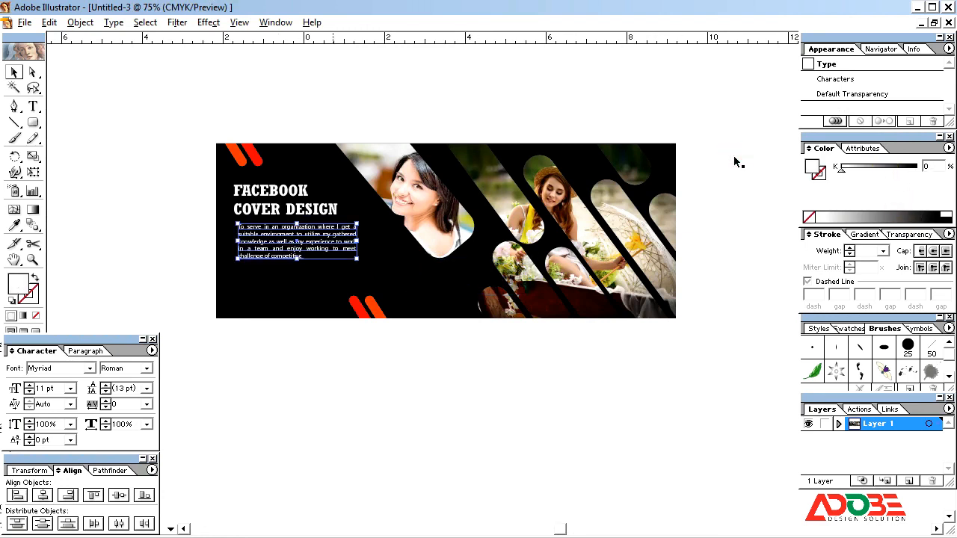
Align the left edges of the title and paragraph, then nudge both slightly up and to the left.
shift+click(266, 200)
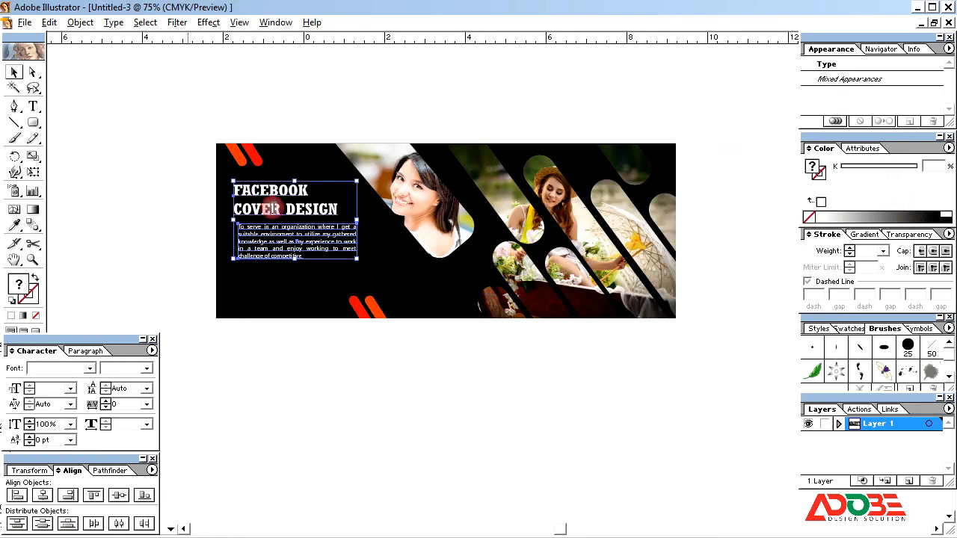
click(17, 496)
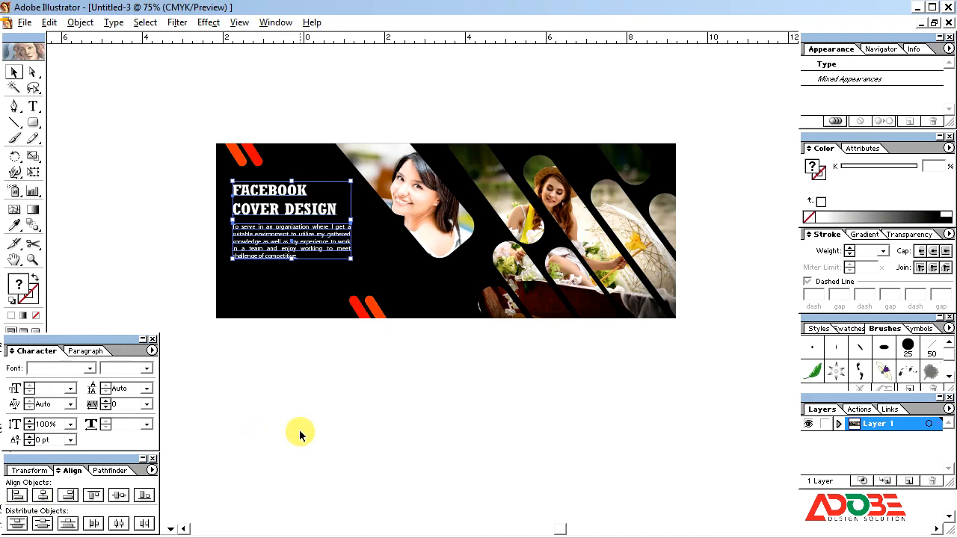
key(Up)
key(Up)
key(Left)
key(Left)
key(Left)
key(Left)
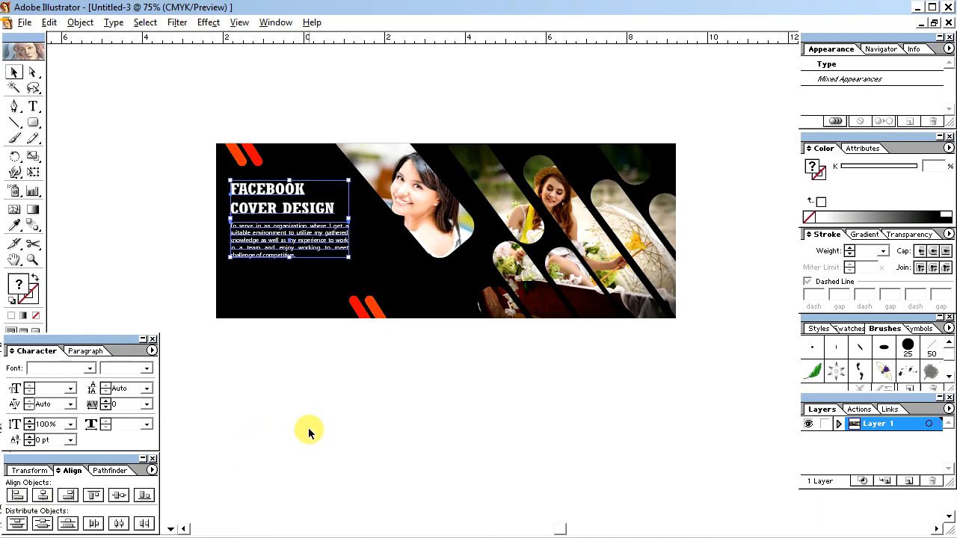
click(310, 432)
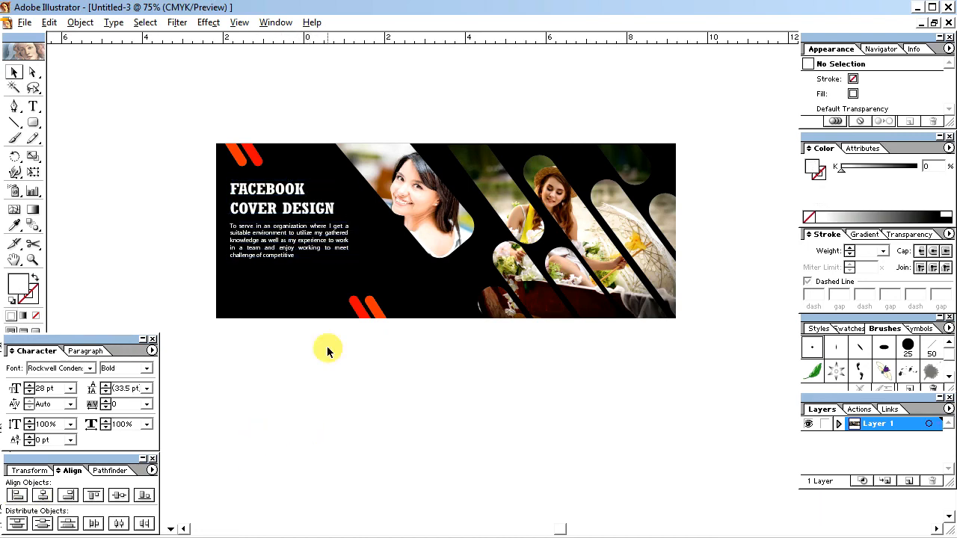
click(293, 248)
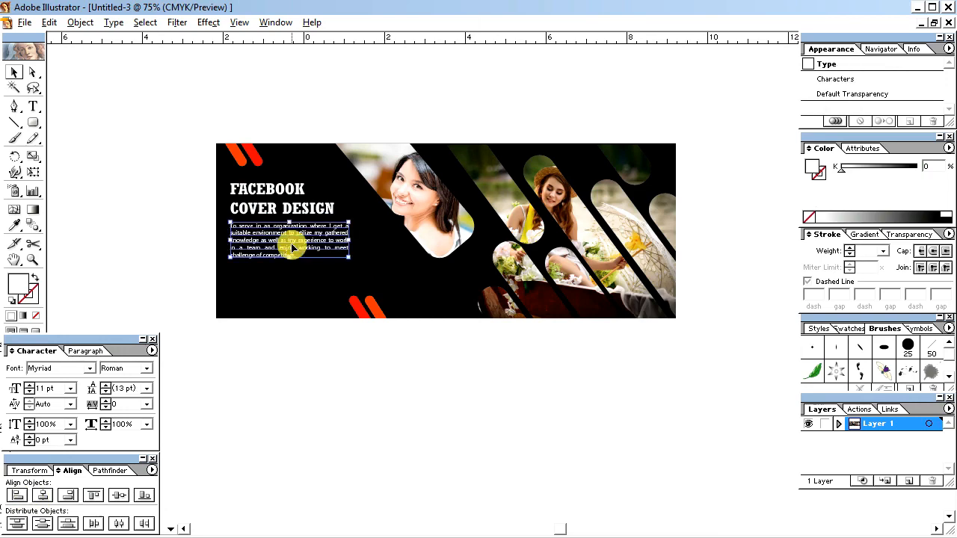
click(413, 402)
Group all of the banner's artwork, including the background, photos, accent bars and text, into one object.
key(Tab)
drag(172, 102, 749, 366)
key(space)
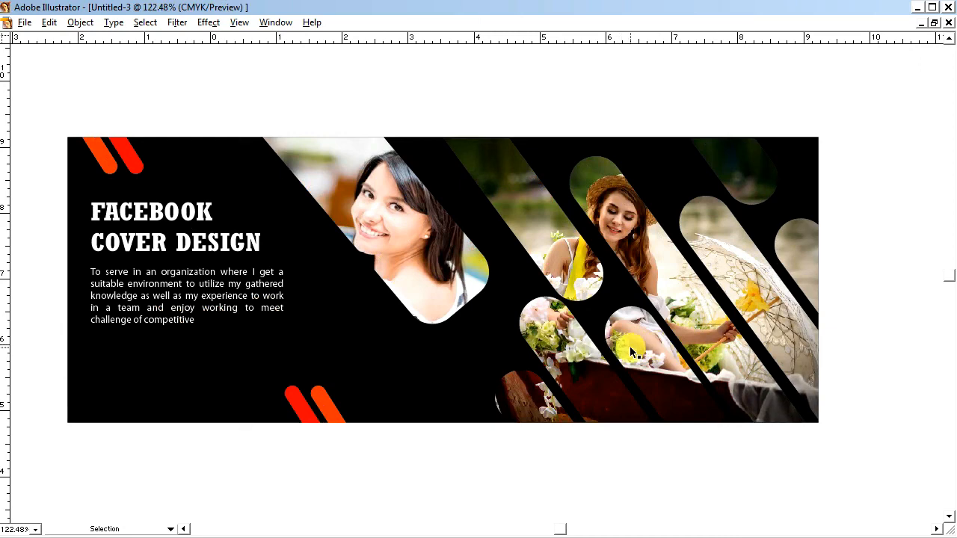
key(ctrl+a)
right_click(415, 276)
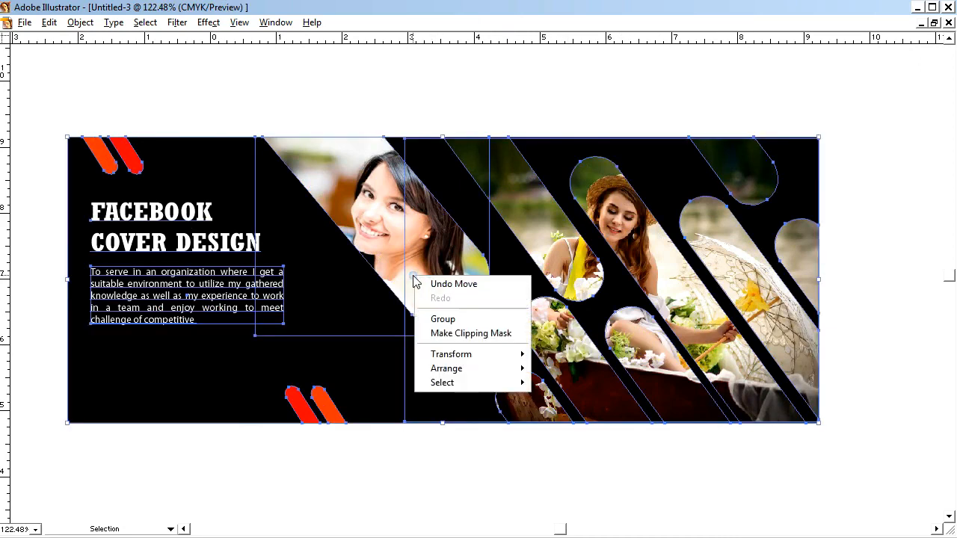
click(453, 320)
click(492, 477)
key(Tab)
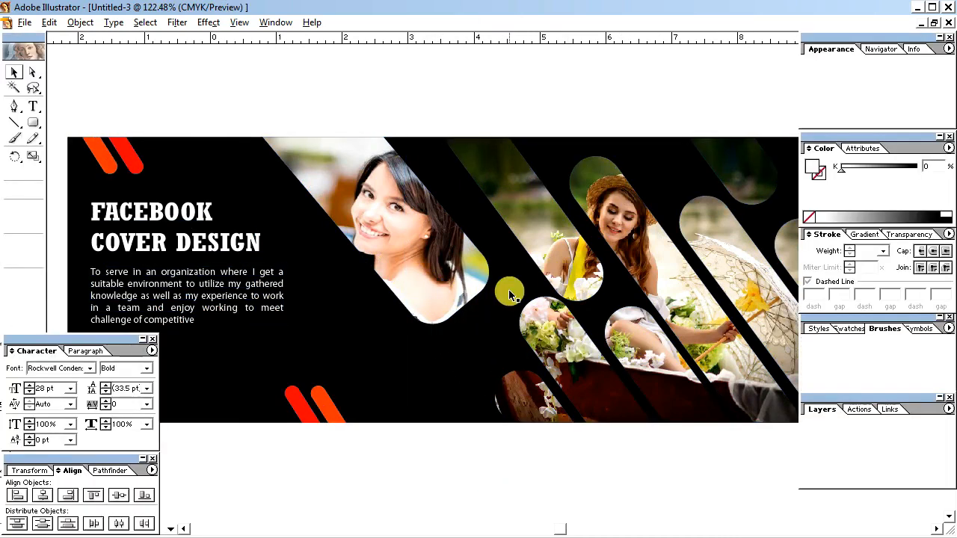